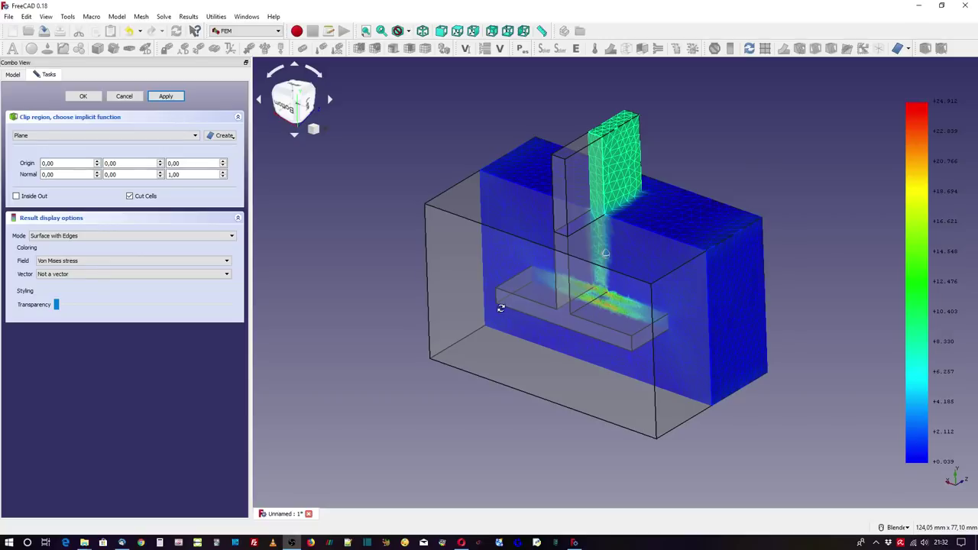
Orbit and zoom the FEM stress result to inspect it from several angles
{"action": "mouse_move", "coordinate": [497, 306]}
{"action": "middle_mouse_down"}
{"action": "mouse_move", "coordinate": [711, 323]}
{"action": "mouse_move", "coordinate": [564, 324]}
{"action": "mouse_move", "coordinate": [450, 301]}
{"action": "mouse_move", "coordinate": [632, 321]}
{"action": "mouse_move", "coordinate": [760, 286]}
{"action": "mouse_move", "coordinate": [822, 205]}
{"action": "mouse_move", "coordinate": [460, 302]}
{"action": "mouse_move", "coordinate": [478, 307]}
{"action": "middle_mouse_up"}
{"action": "scroll", "coordinate": [489, 306], "scroll_direction": "up", "scroll_amount": 2}
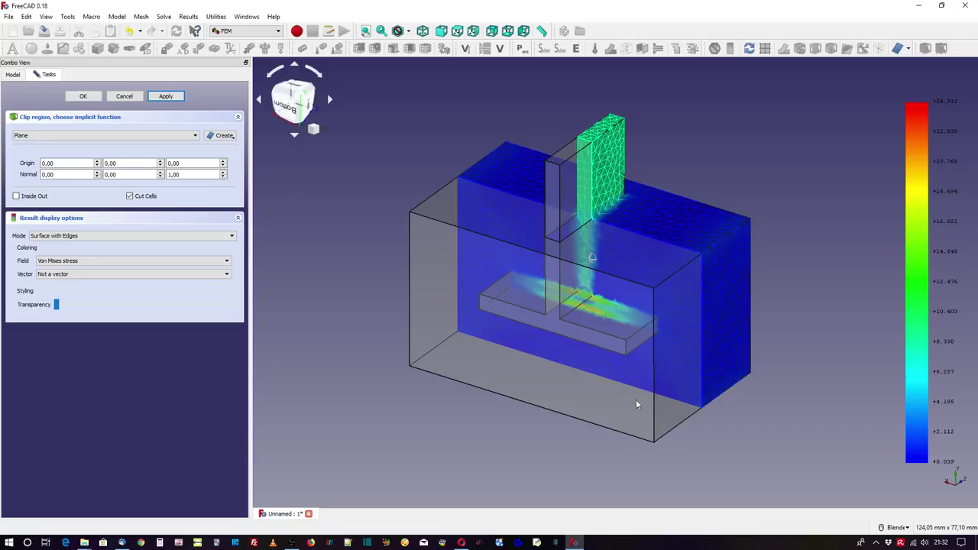
{"action": "mouse_move", "coordinate": [685, 267]}
{"action": "middle_mouse_down"}
{"action": "mouse_move", "coordinate": [694, 321]}
{"action": "mouse_move", "coordinate": [697, 306]}
{"action": "mouse_move", "coordinate": [837, 287]}
{"action": "middle_mouse_up"}
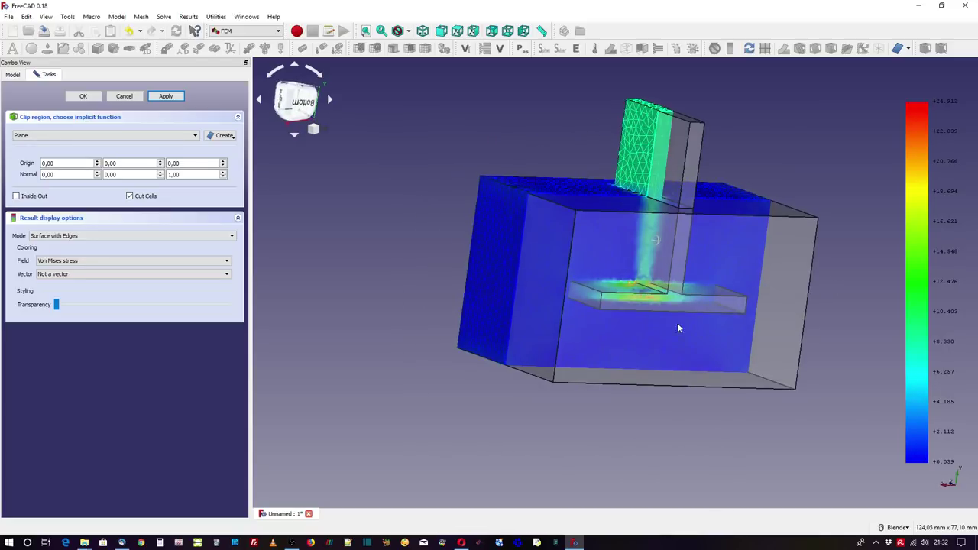
{"action": "middle_click_drag", "start_coordinate": [679, 329], "coordinate": [563, 338]}
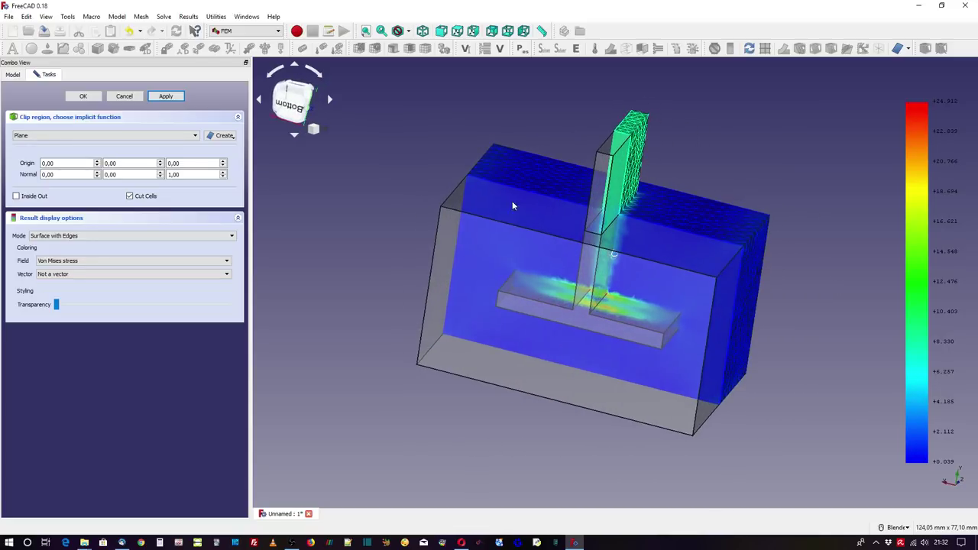
{"action": "middle_click_drag", "start_coordinate": [513, 205], "coordinate": [480, 219]}
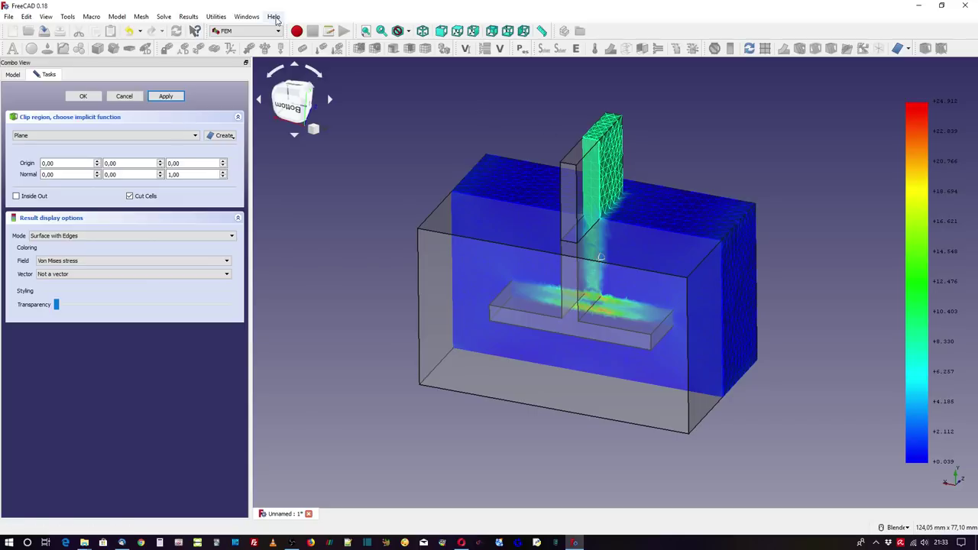
Check the FreeCAD version information, then keep inspecting the stress result
{"action": "left_click", "coordinate": [274, 18]}
{"action": "left_click", "coordinate": [302, 107]}
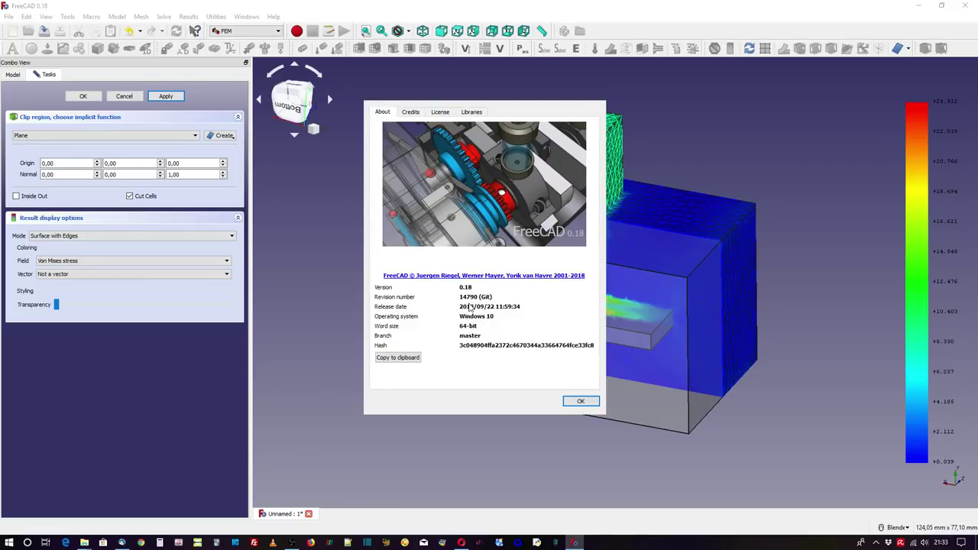
{"action": "left_click", "coordinate": [576, 401]}
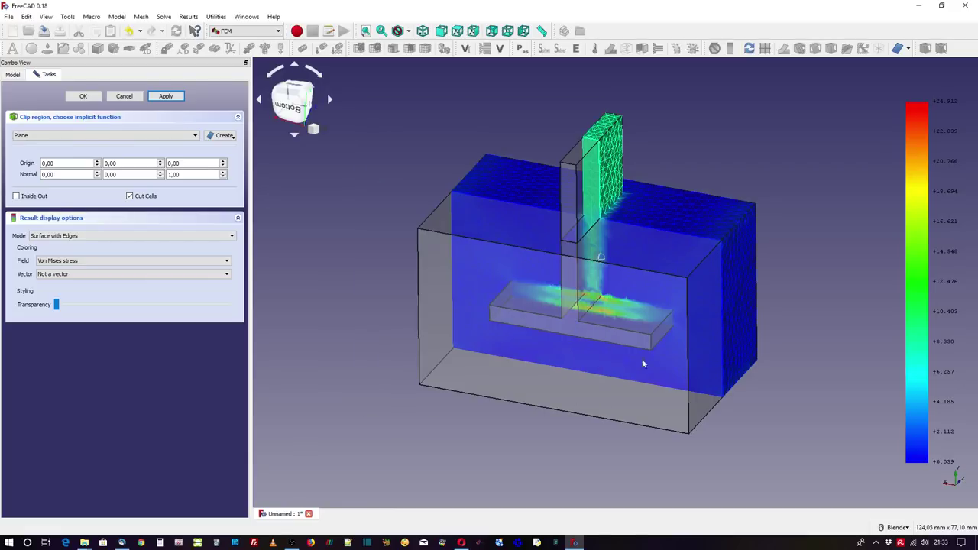
{"action": "mouse_move", "coordinate": [626, 306]}
{"action": "middle_mouse_down"}
{"action": "mouse_move", "coordinate": [650, 323]}
{"action": "mouse_move", "coordinate": [634, 312]}
{"action": "mouse_move", "coordinate": [616, 324]}
{"action": "mouse_move", "coordinate": [561, 321]}
{"action": "mouse_move", "coordinate": [637, 306]}
{"action": "mouse_move", "coordinate": [476, 308]}
{"action": "mouse_move", "coordinate": [509, 320]}
{"action": "mouse_move", "coordinate": [633, 300]}
{"action": "mouse_move", "coordinate": [567, 313]}
{"action": "middle_mouse_up"}
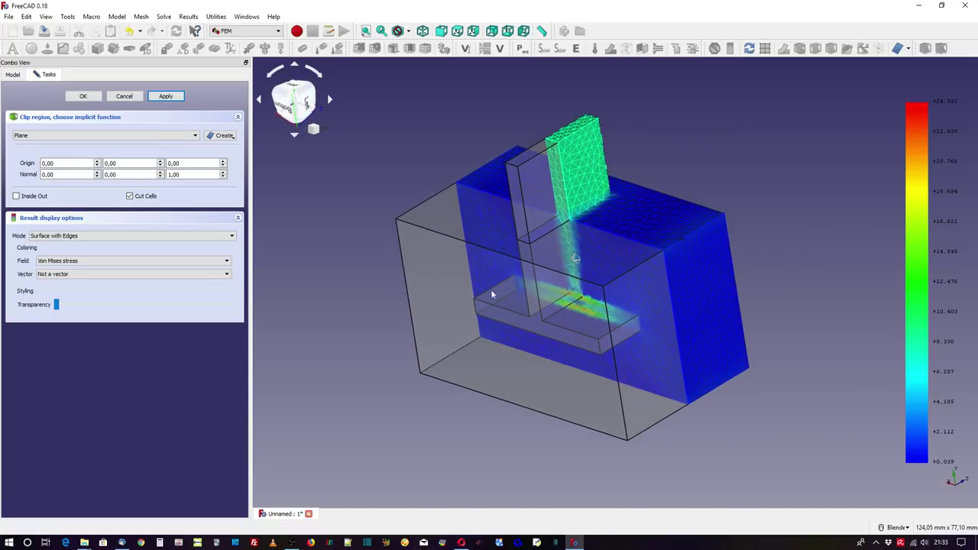
{"action": "middle_click_drag", "start_coordinate": [461, 267], "coordinate": [489, 275]}
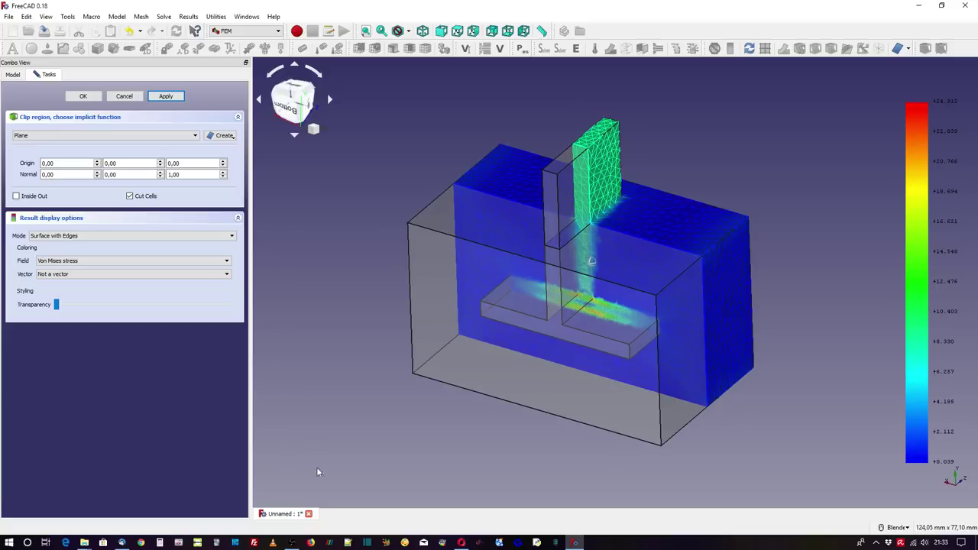
Close the FEM result document without saving and switch to the Part Design workbench
{"action": "left_click", "coordinate": [308, 514]}
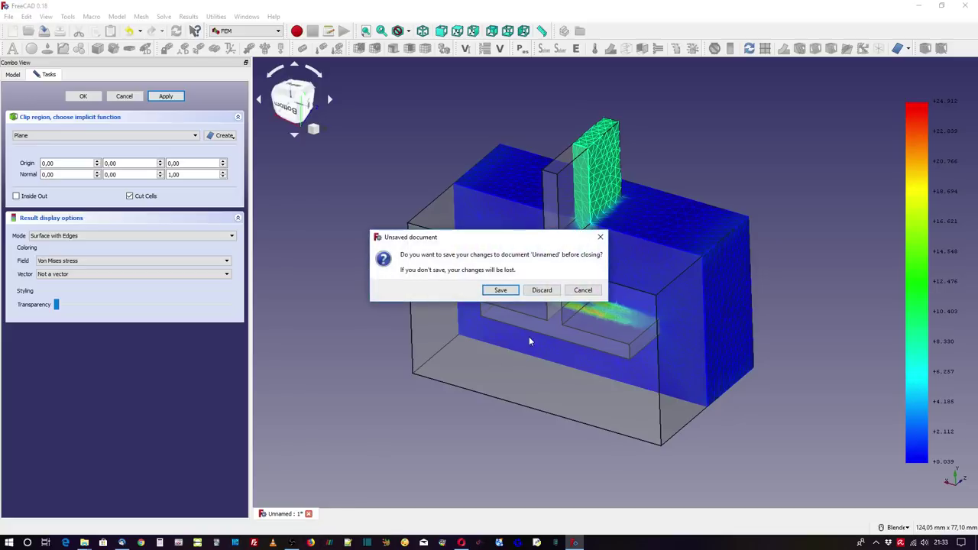
{"action": "left_click", "coordinate": [541, 291]}
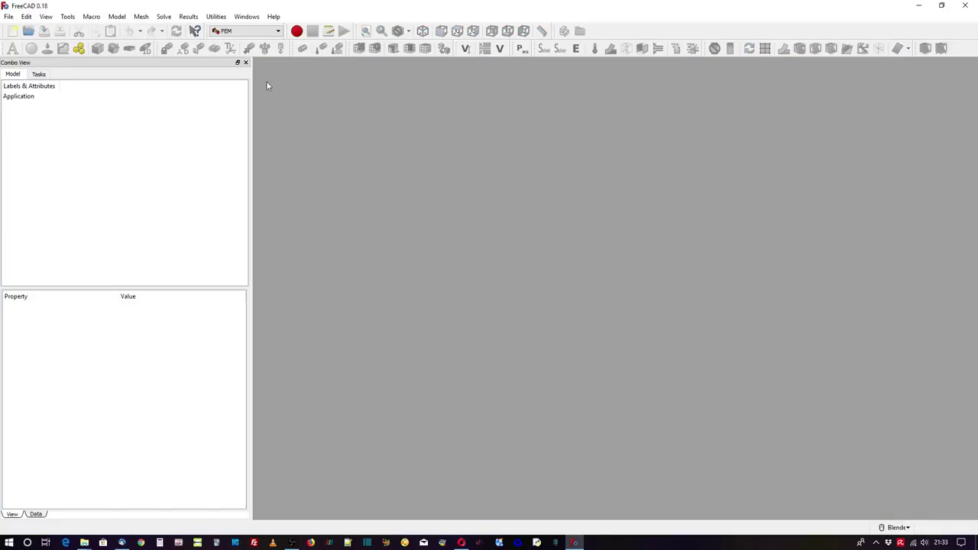
{"action": "left_click", "coordinate": [244, 31]}
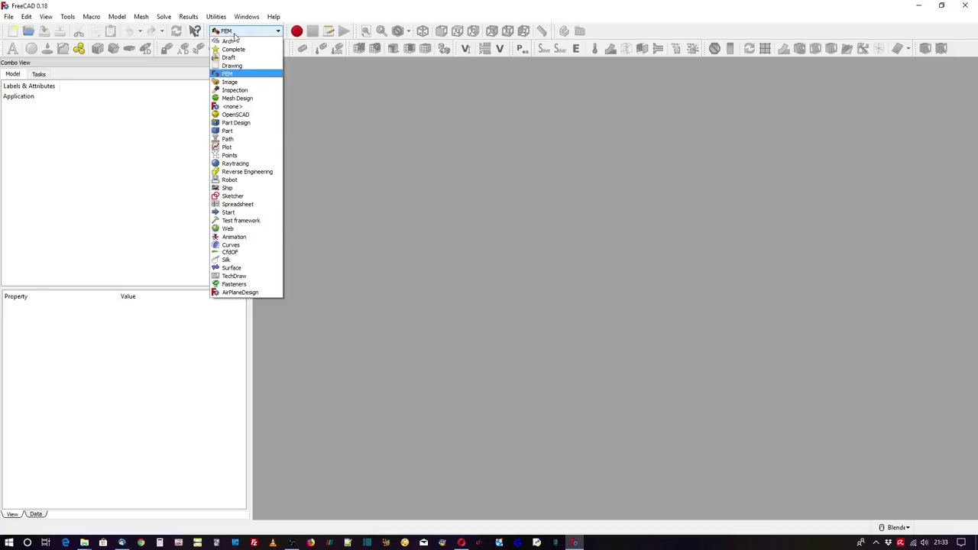
{"action": "left_click", "coordinate": [242, 123]}
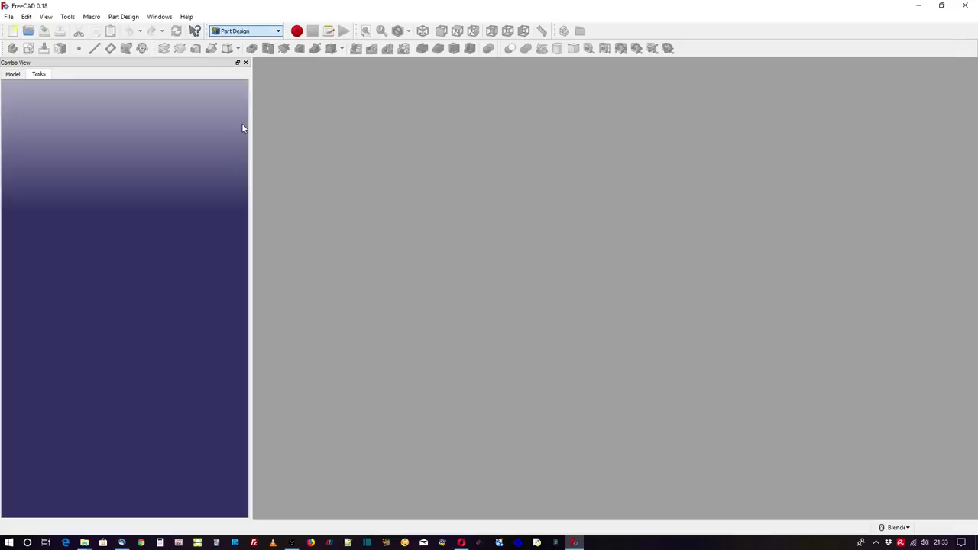
Create a new document with a body and start a sketch on XY_Plane
{"action": "left_click", "coordinate": [12, 31]}
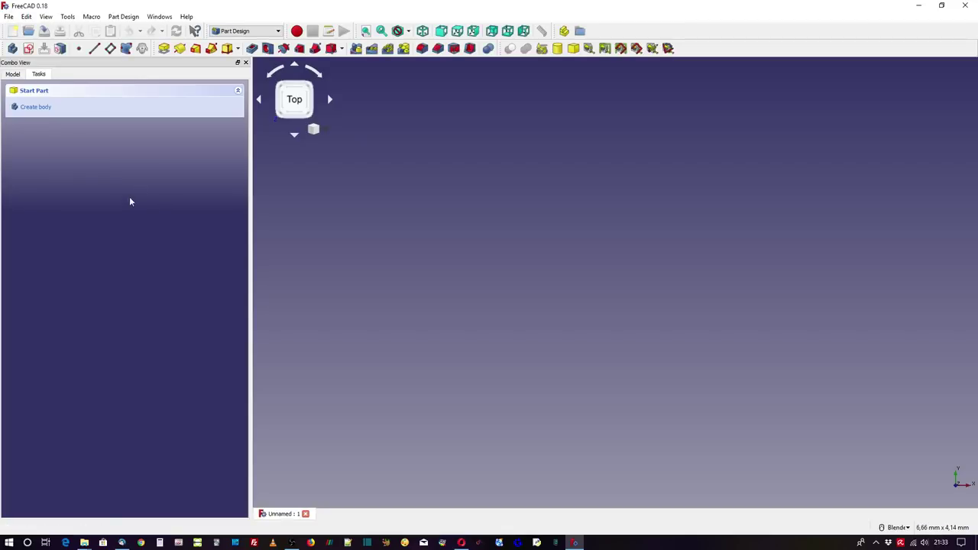
{"action": "left_click", "coordinate": [37, 108]}
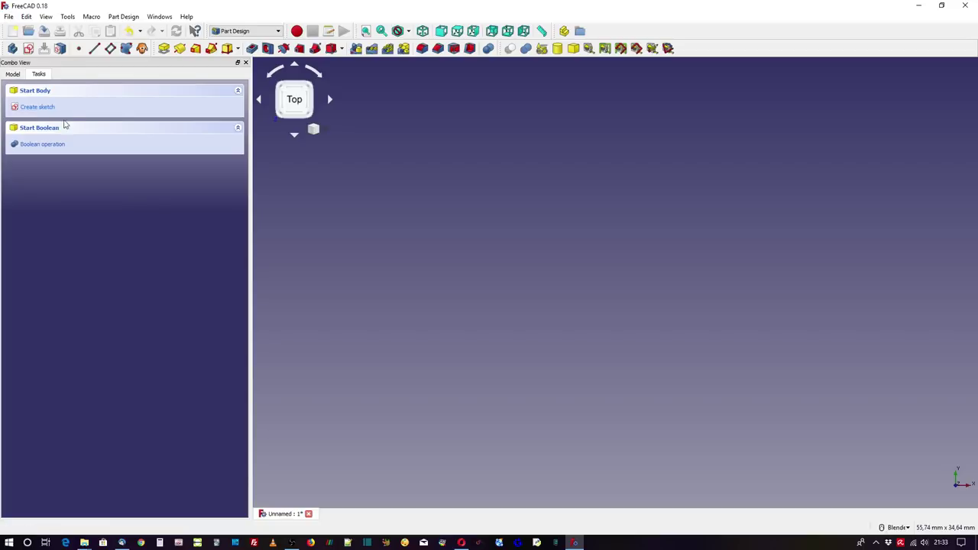
{"action": "left_click", "coordinate": [46, 108]}
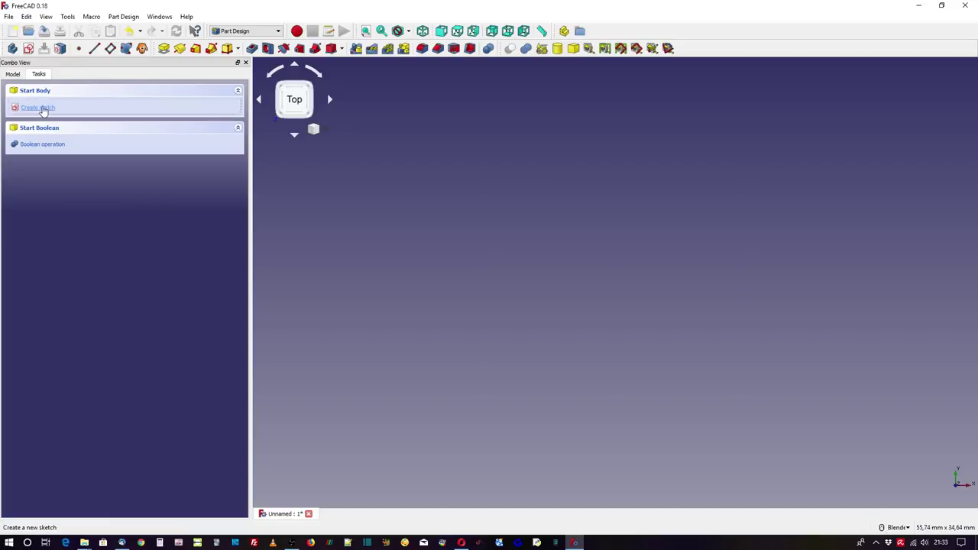
{"action": "left_click", "coordinate": [69, 137]}
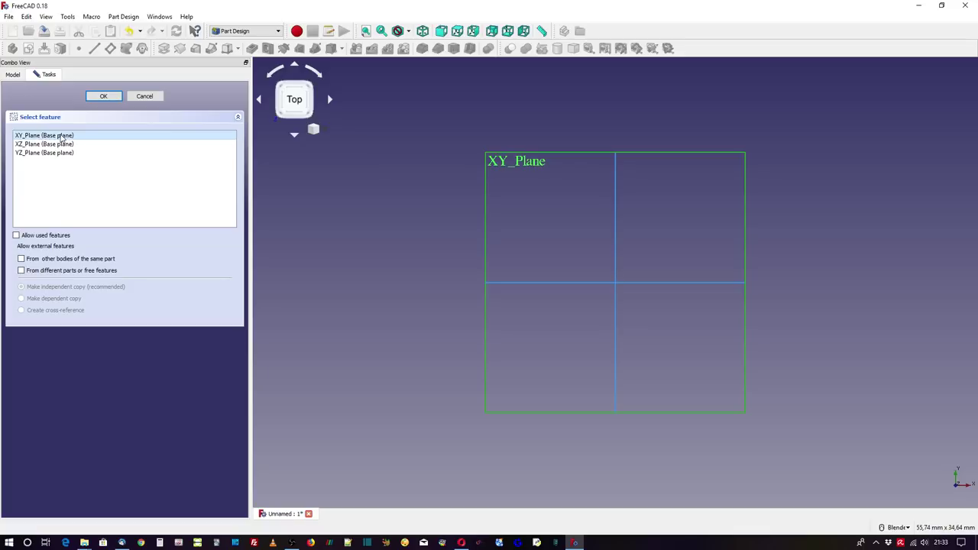
{"action": "left_click", "coordinate": [103, 96]}
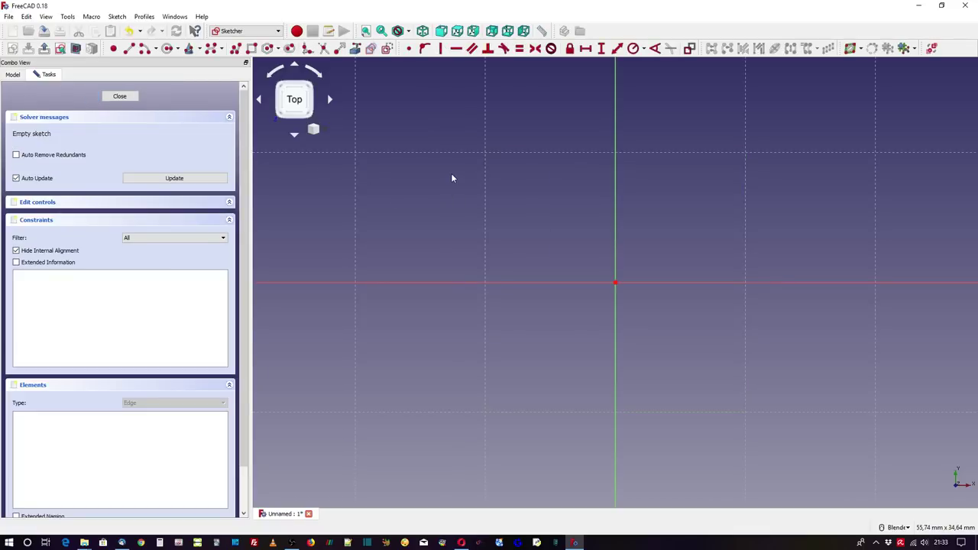
Start a polyline at the sketch origin and draw the T's flange edges
{"action": "right_click", "coordinate": [451, 178]}
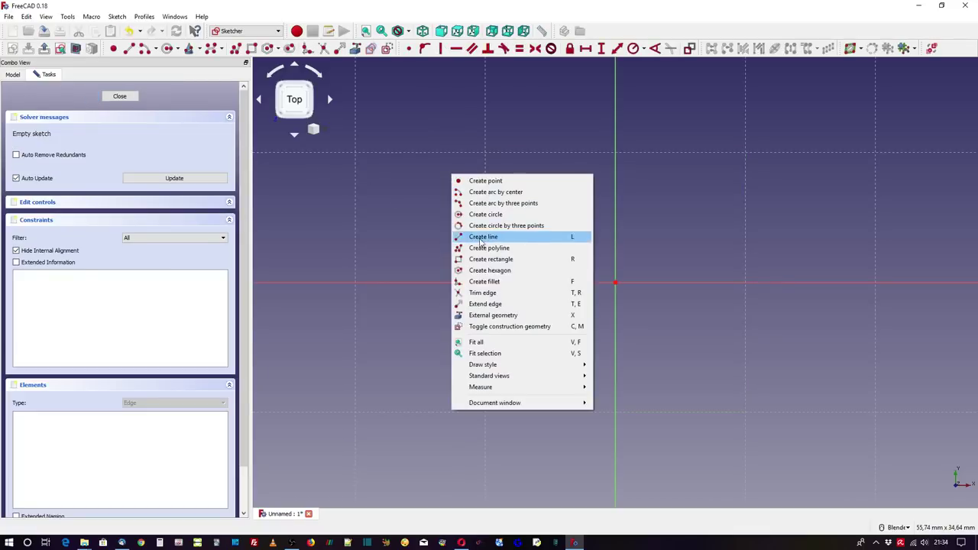
{"action": "left_click", "coordinate": [522, 250]}
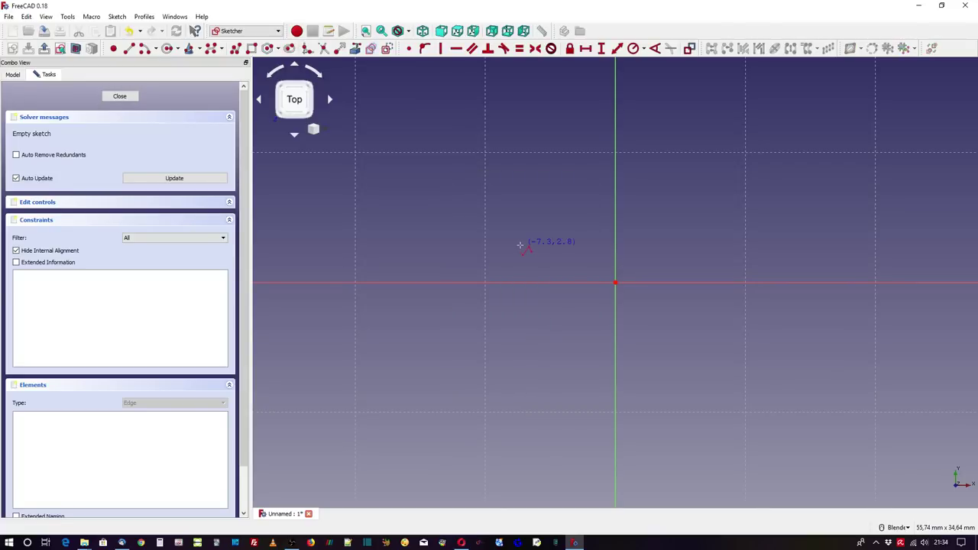
{"action": "left_click", "coordinate": [616, 284]}
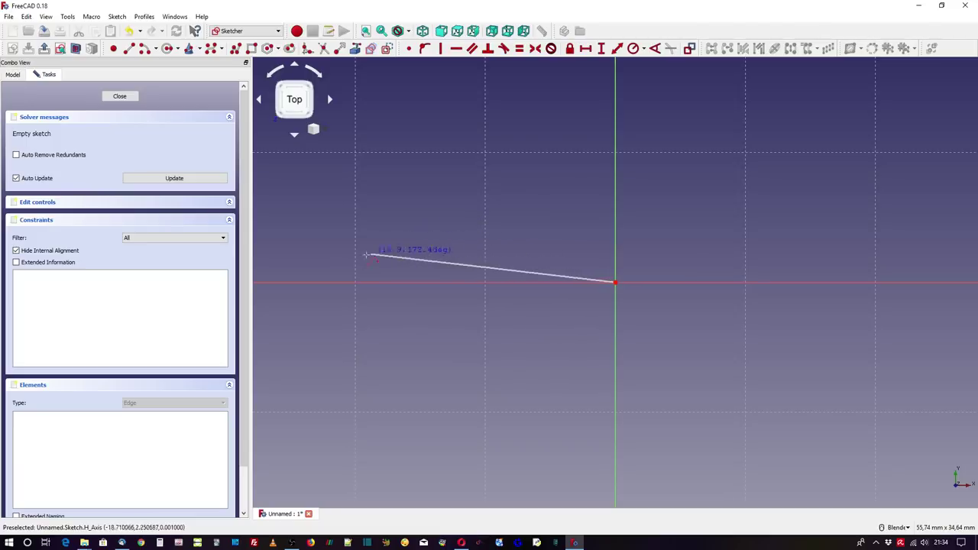
{"action": "left_click", "coordinate": [349, 283]}
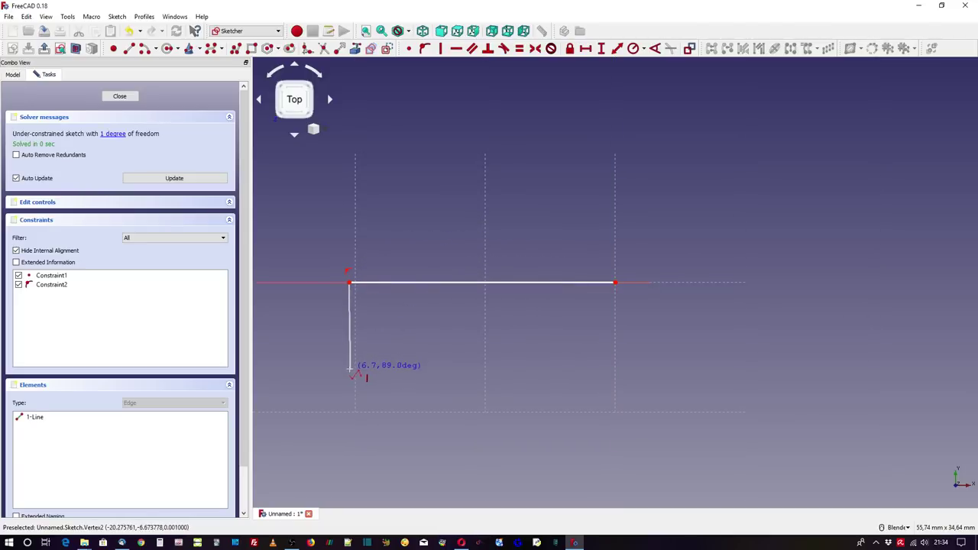
{"action": "left_click", "coordinate": [349, 370]}
{"action": "left_click", "coordinate": [928, 370]}
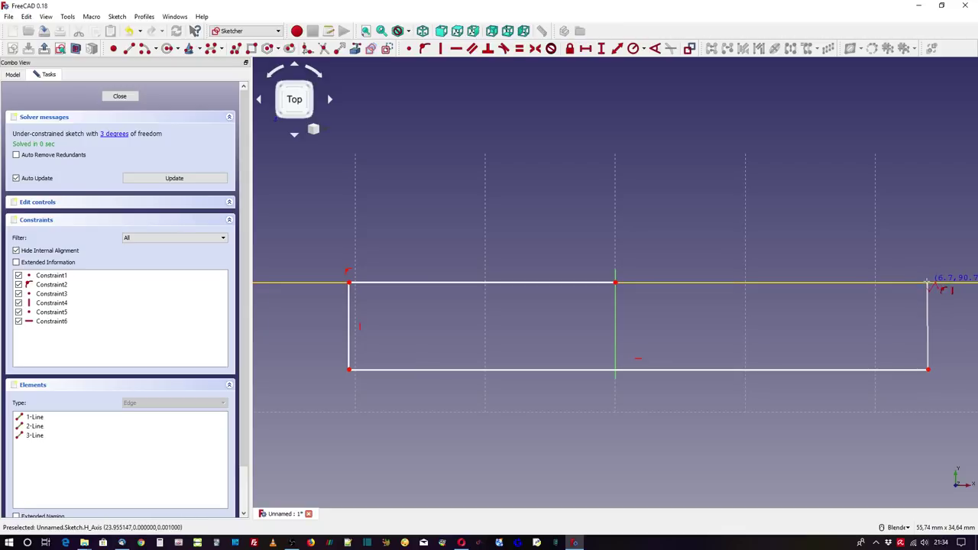
{"action": "left_click", "coordinate": [927, 283]}
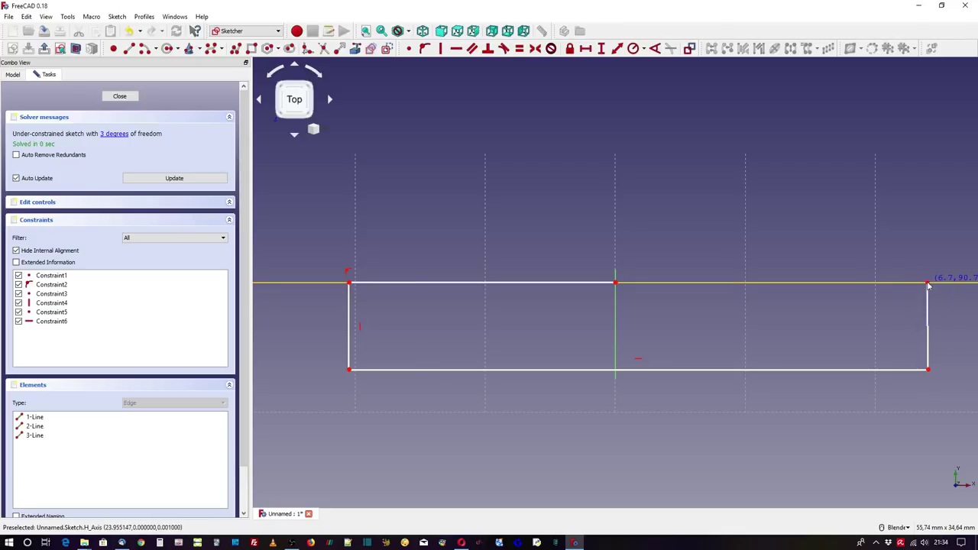
Draw the web's sides and top back to the origin, then delete the redundant constraint
{"action": "left_click", "coordinate": [701, 283]}
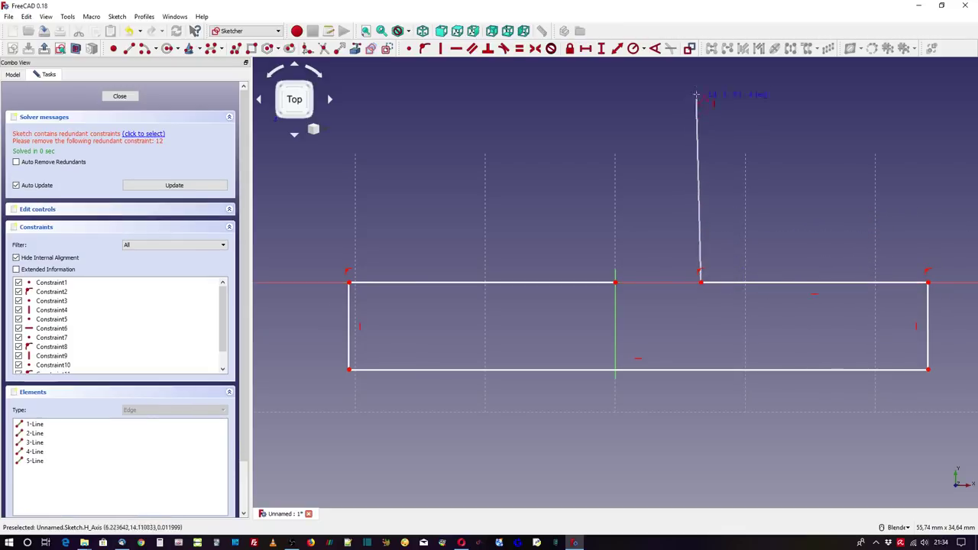
{"action": "left_click", "coordinate": [701, 69]}
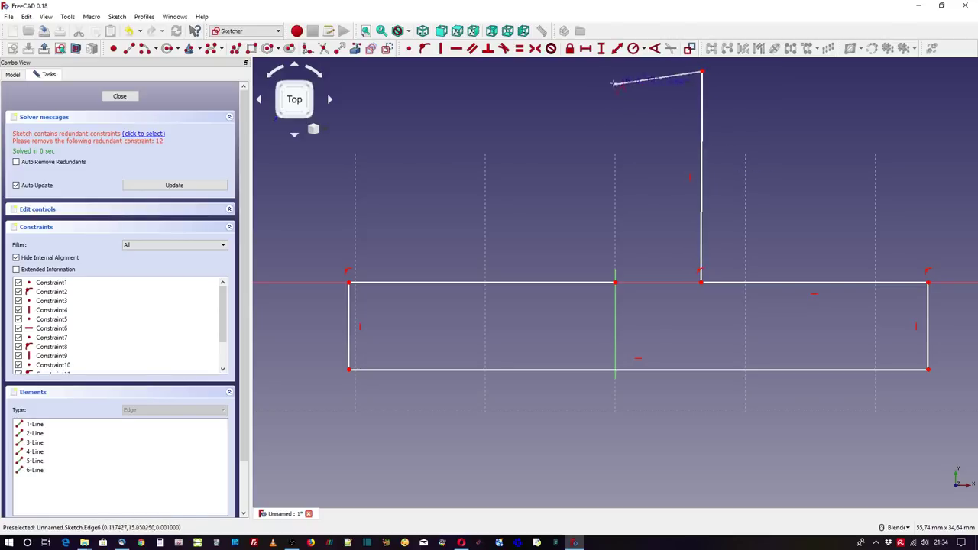
{"action": "left_click", "coordinate": [612, 71]}
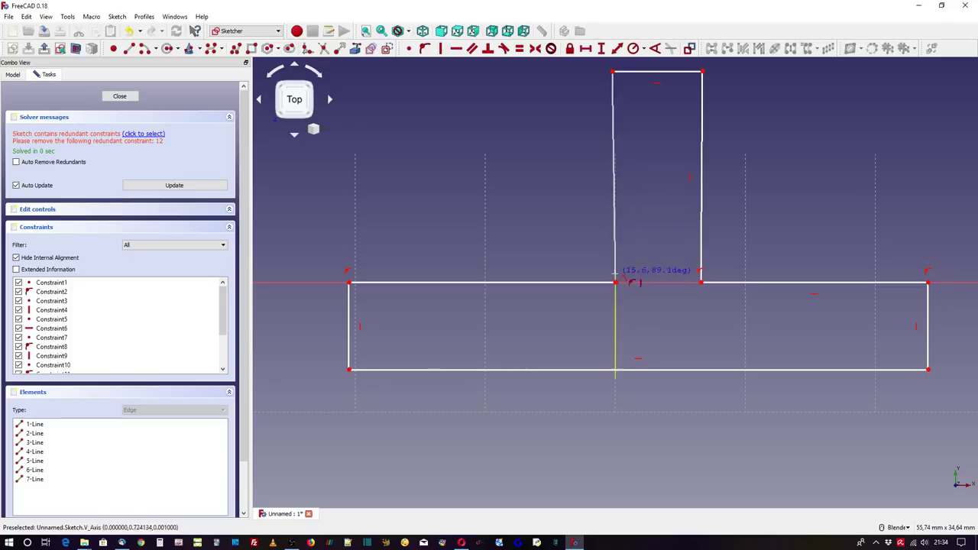
{"action": "left_click", "coordinate": [615, 282]}
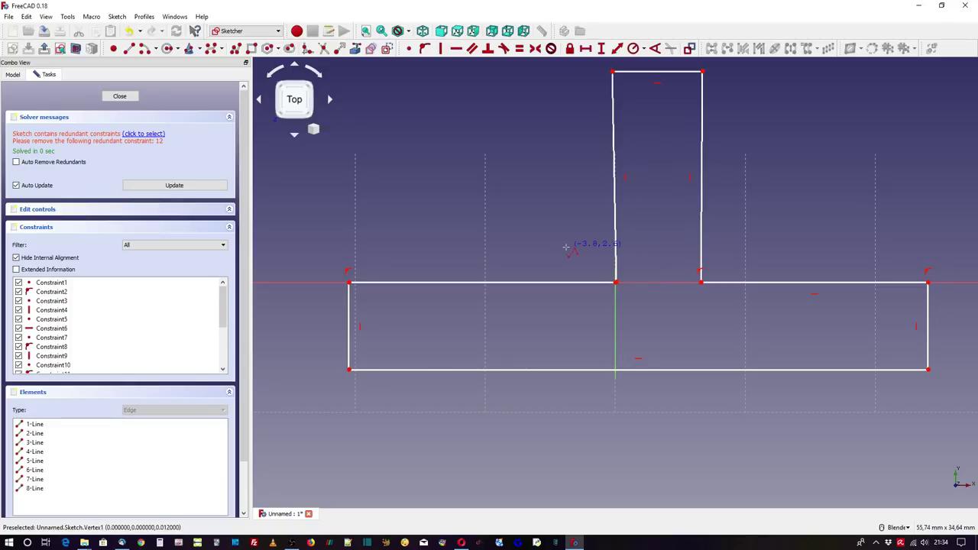
{"action": "key", "text": "Escape"}
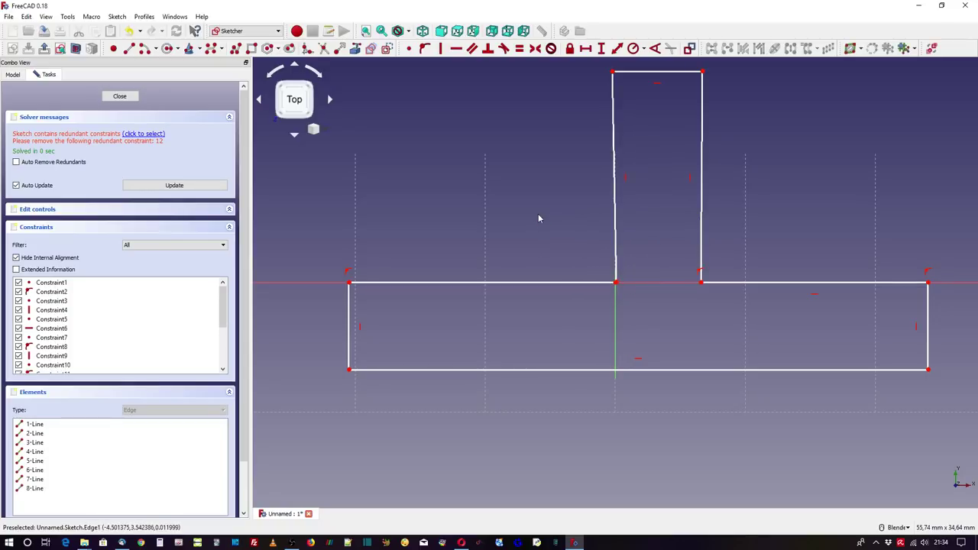
{"action": "left_click", "coordinate": [139, 135]}
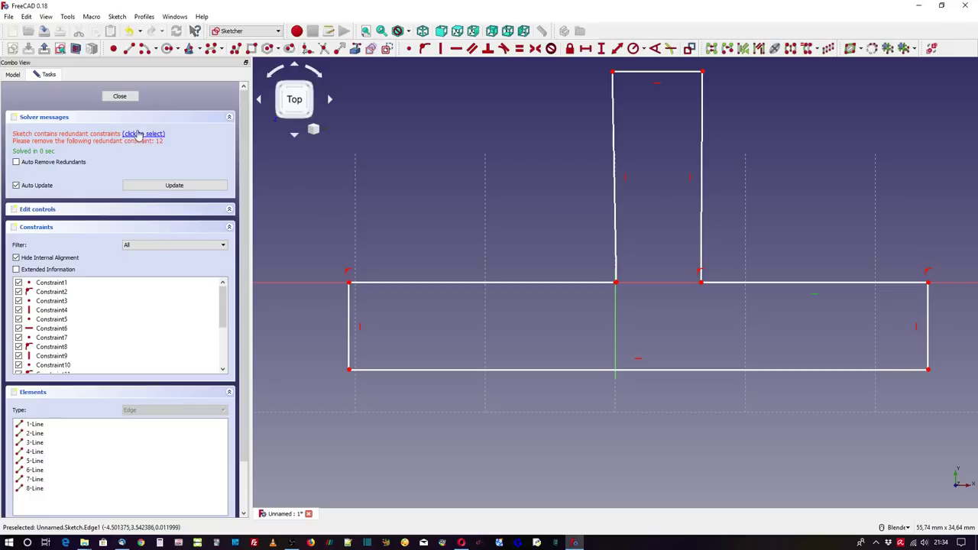
{"action": "key", "text": "Delete"}
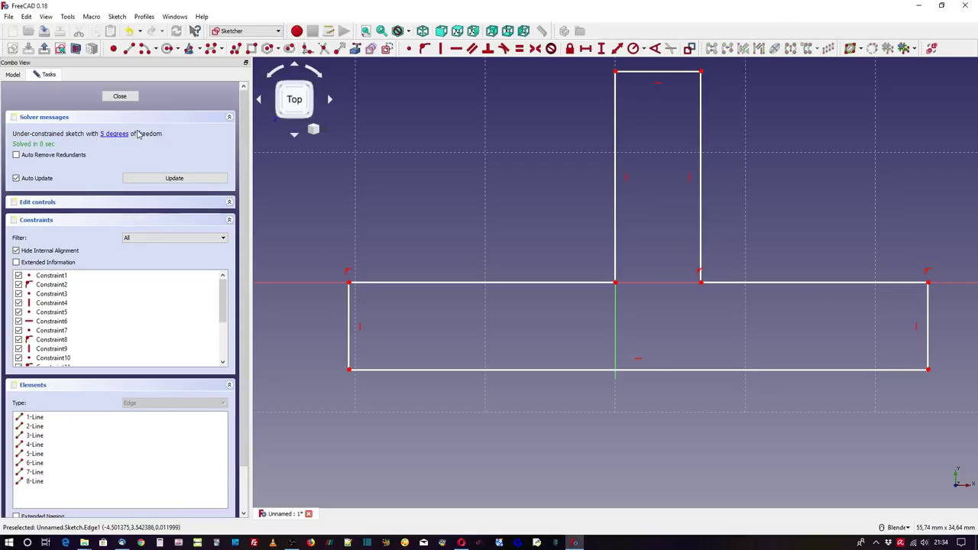
Add Equal constraints: flange end with web top, both flange top segments, web side with flange bottom
{"action": "scroll", "coordinate": [437, 344], "scroll_direction": "down", "scroll_amount": 2}
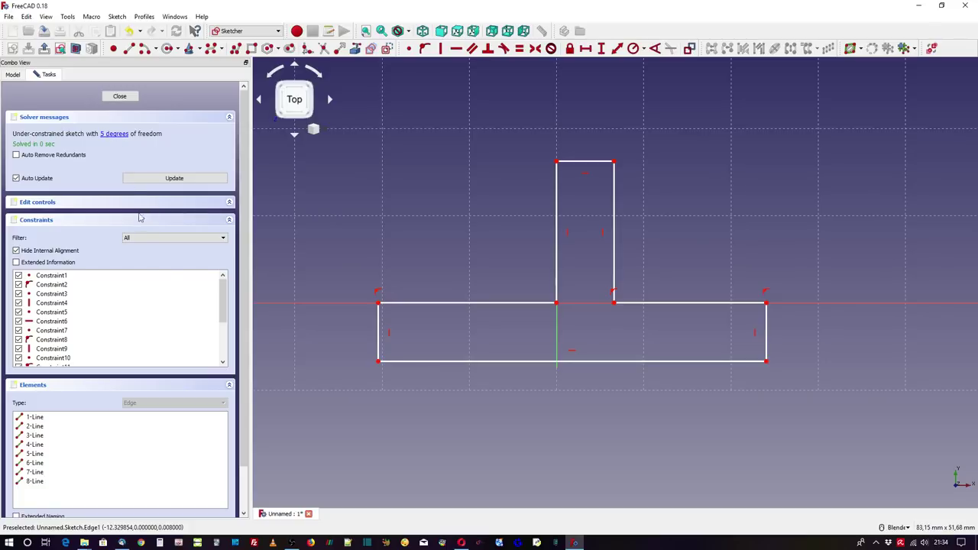
{"action": "left_click", "coordinate": [379, 336]}
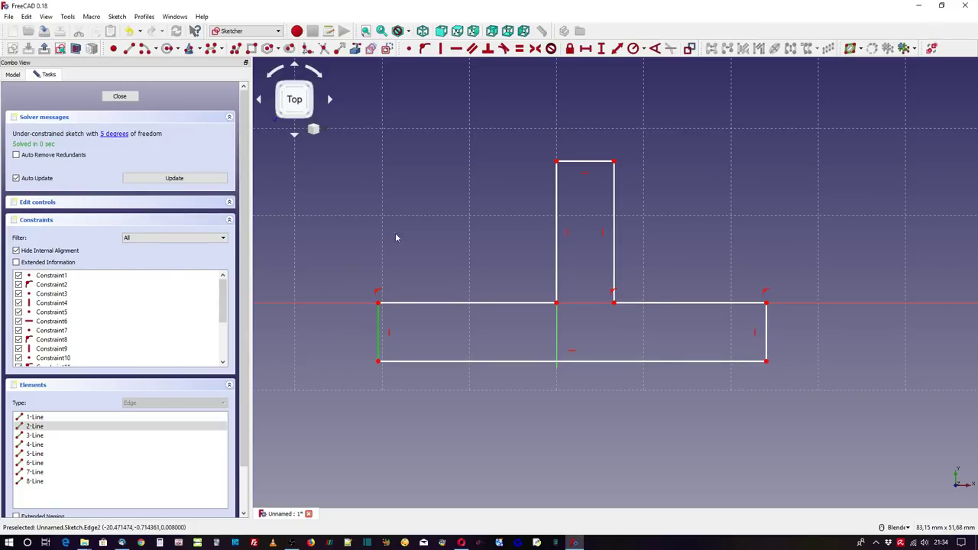
{"action": "left_click", "coordinate": [579, 162]}
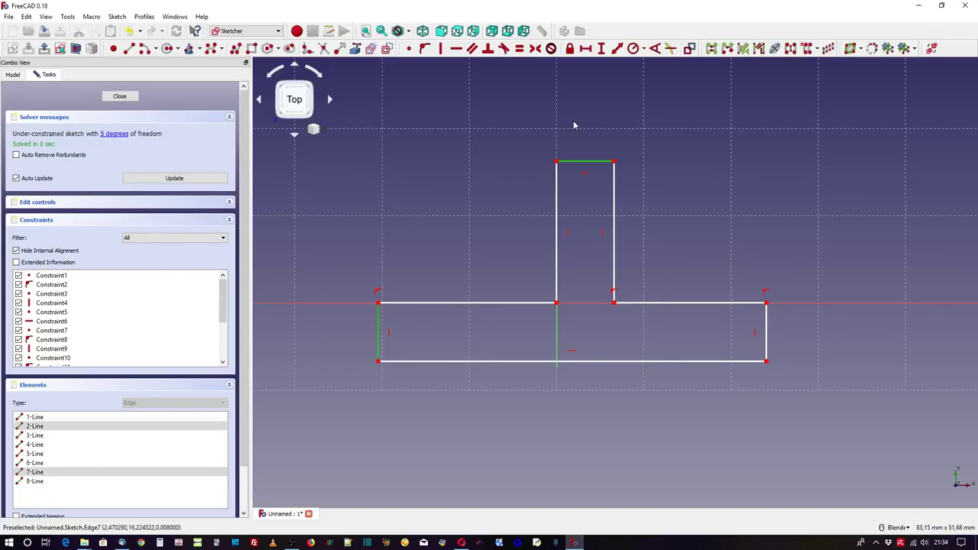
{"action": "left_click", "coordinate": [520, 49]}
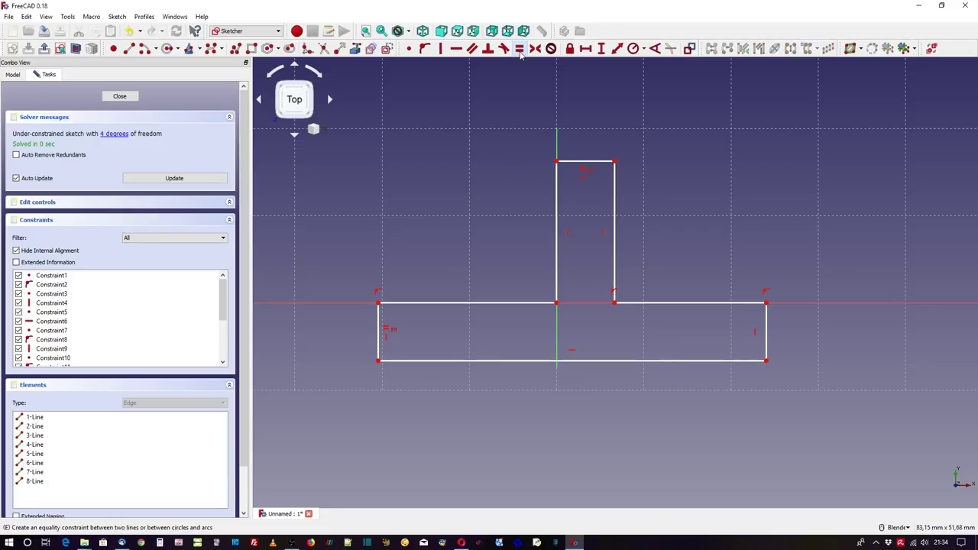
{"action": "left_click", "coordinate": [480, 304]}
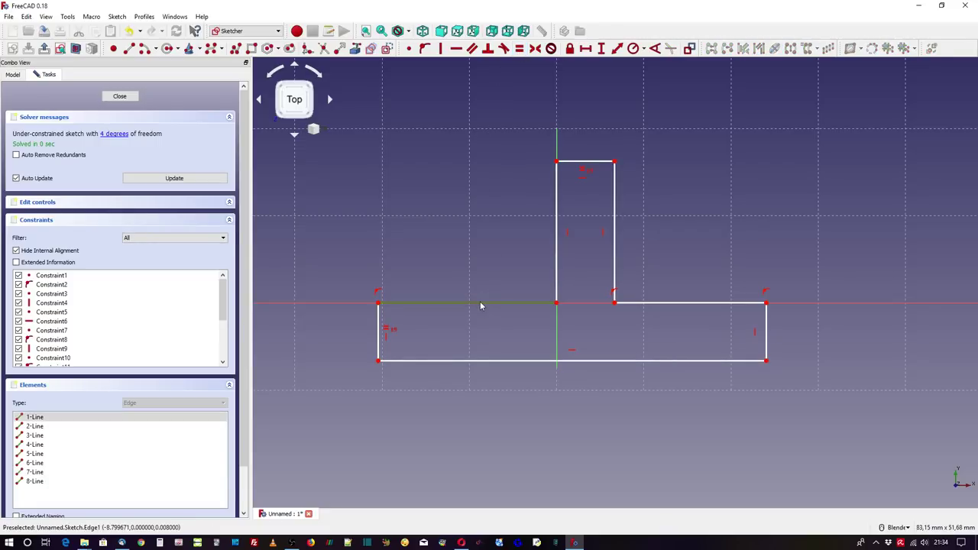
{"action": "left_click", "coordinate": [671, 303]}
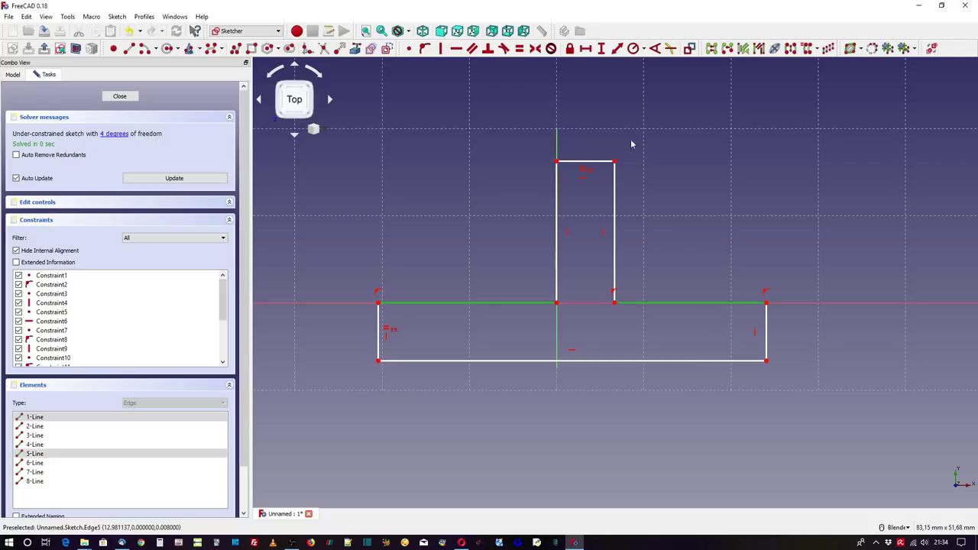
{"action": "left_click", "coordinate": [519, 49]}
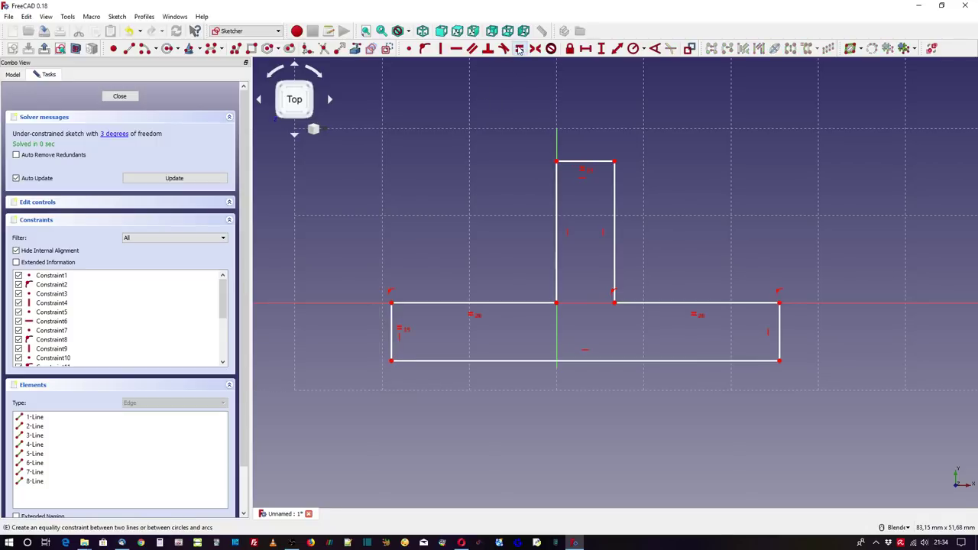
{"action": "left_click", "coordinate": [557, 231]}
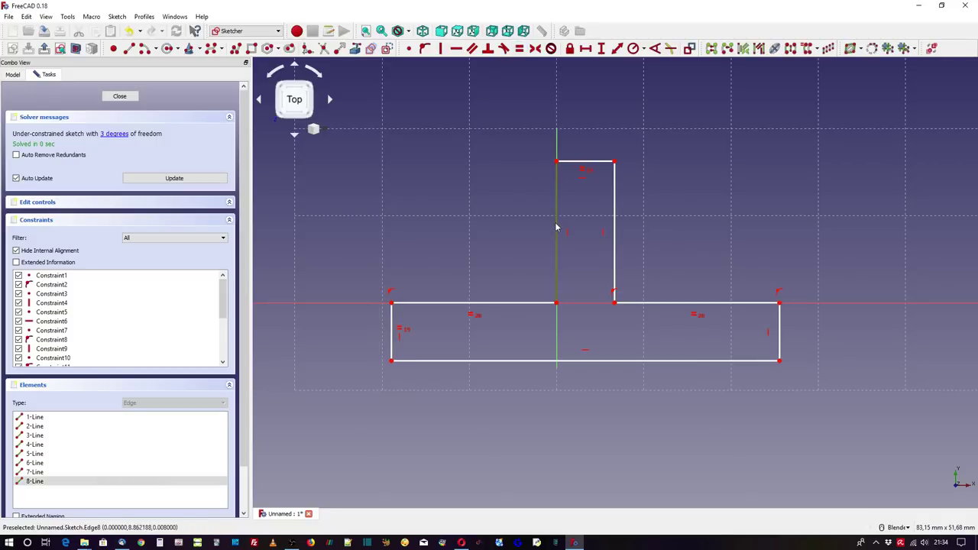
{"action": "left_click", "coordinate": [511, 362]}
{"action": "left_click", "coordinate": [520, 48]}
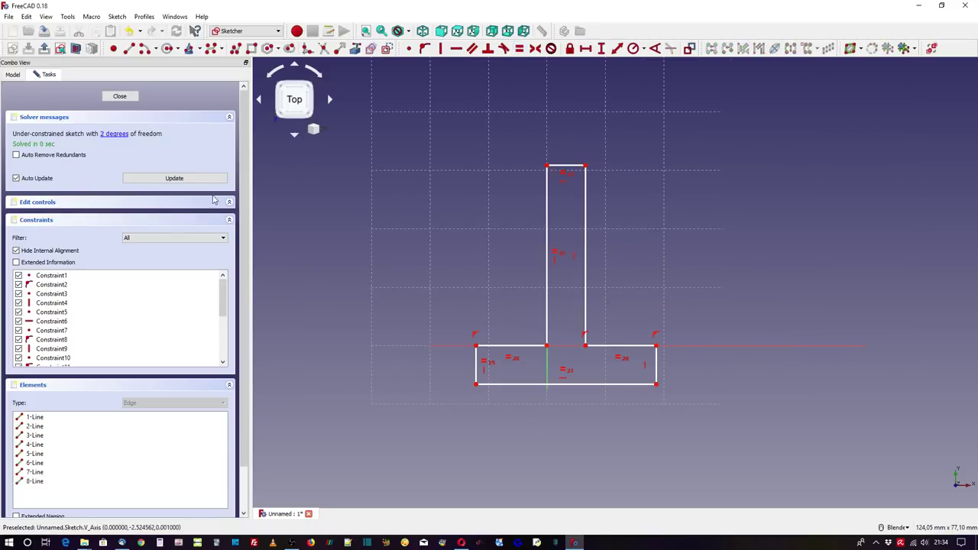
Constrain the flange thickness to 3 mm with a vertical distance
{"action": "left_click", "coordinate": [476, 369]}
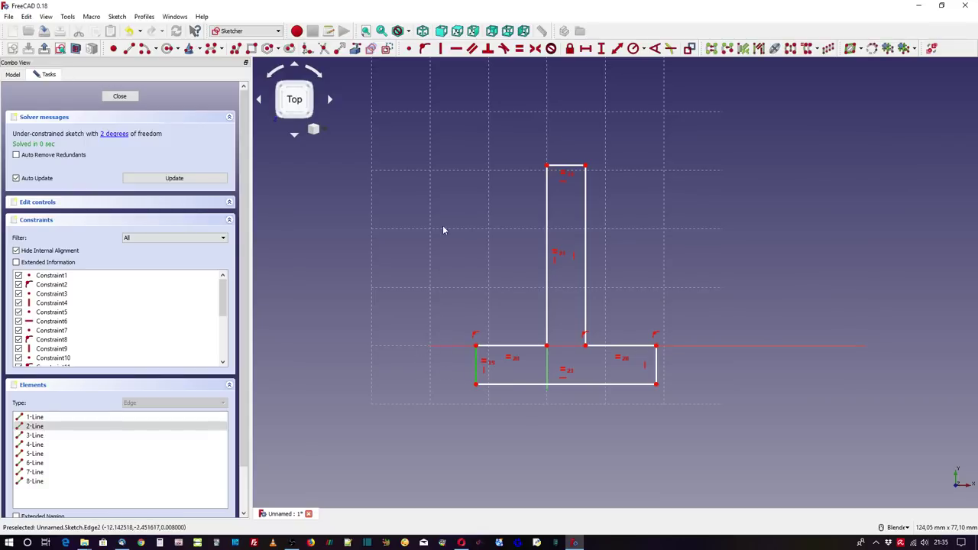
{"action": "left_click", "coordinate": [601, 49]}
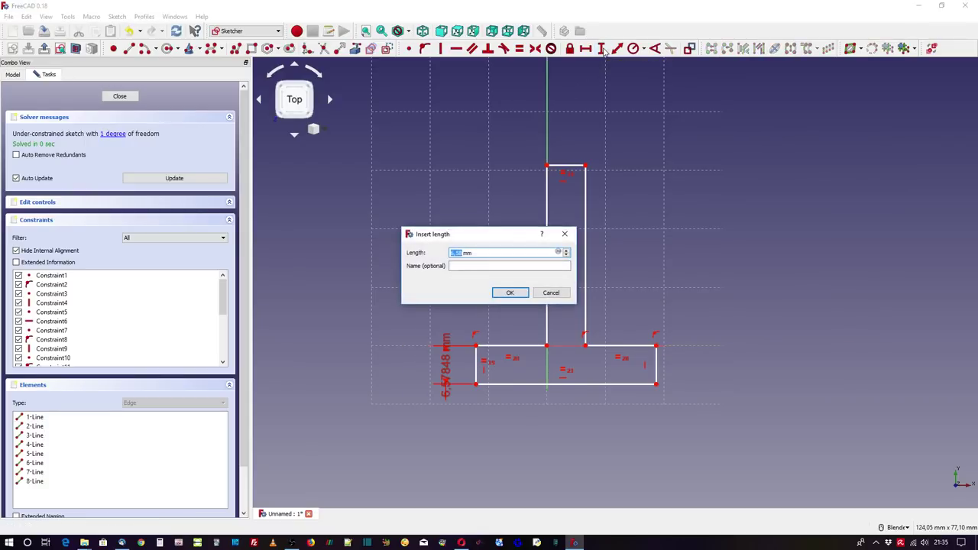
{"action": "type", "text": "3"}
{"action": "key", "text": "Return"}
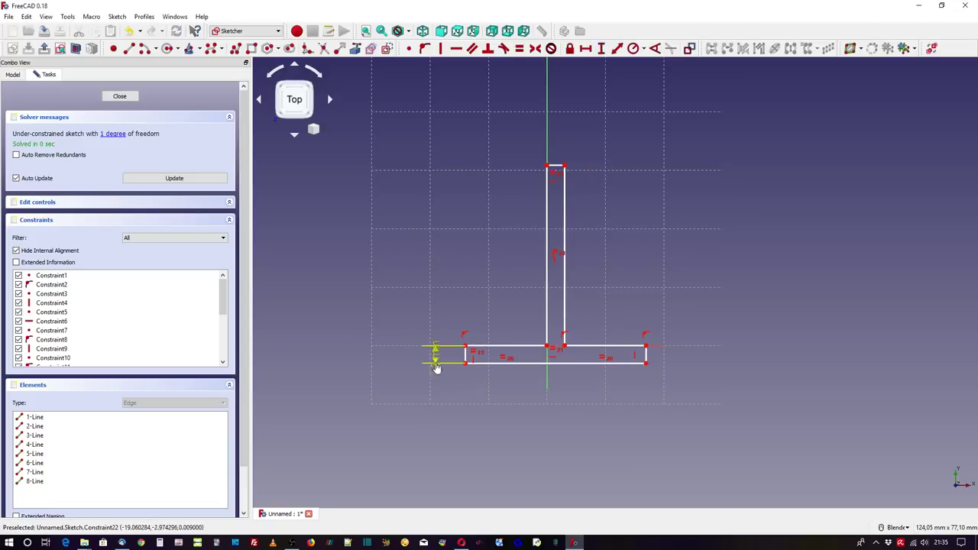
{"action": "mouse_move", "coordinate": [437, 365]}
{"action": "left_mouse_down"}
{"action": "mouse_move", "coordinate": [423, 426]}
{"action": "mouse_move", "coordinate": [410, 403]}
{"action": "left_mouse_up"}
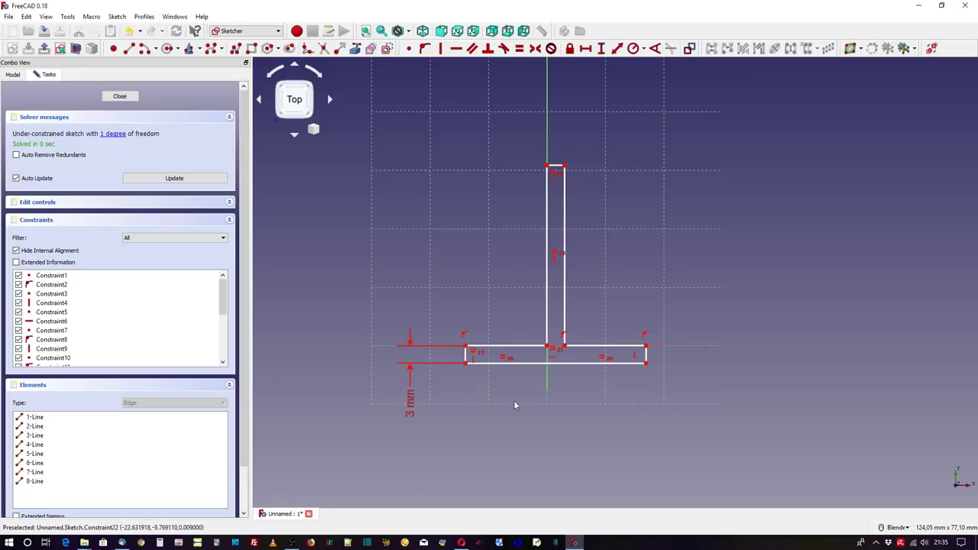
Set the flange bottom width to 30 mm and close the sketch
{"action": "left_click", "coordinate": [520, 363]}
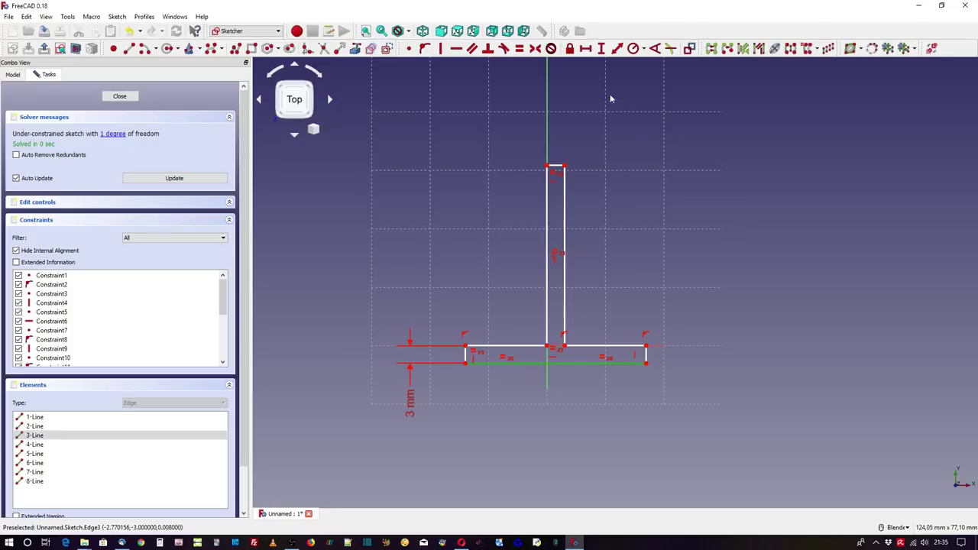
{"action": "left_click", "coordinate": [585, 50]}
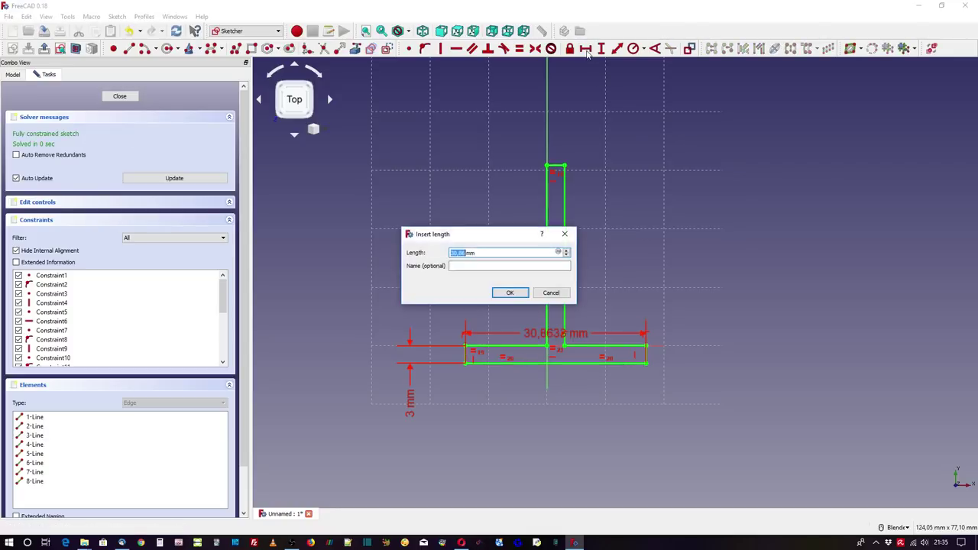
{"action": "type", "text": "30"}
{"action": "key", "text": "Return"}
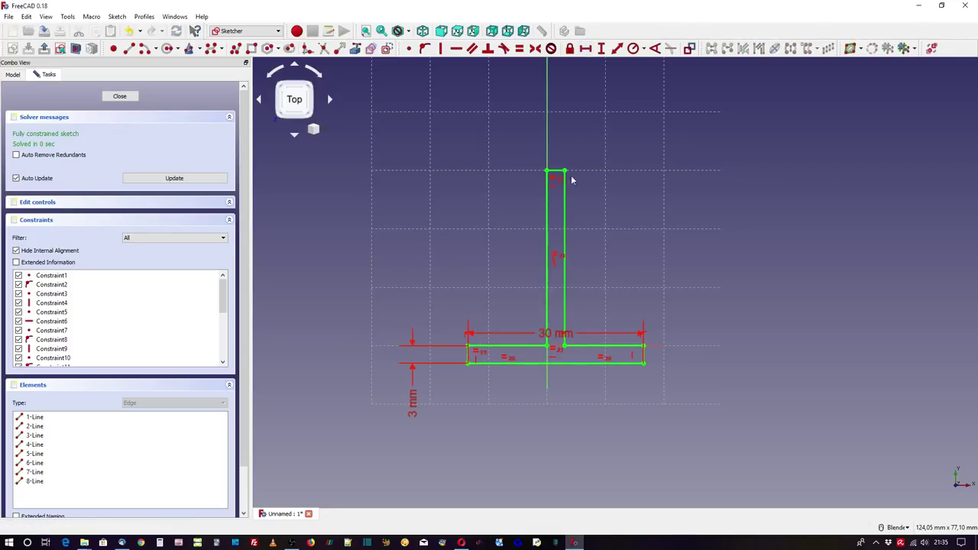
{"action": "left_click_drag", "start_coordinate": [533, 334], "coordinate": [544, 403]}
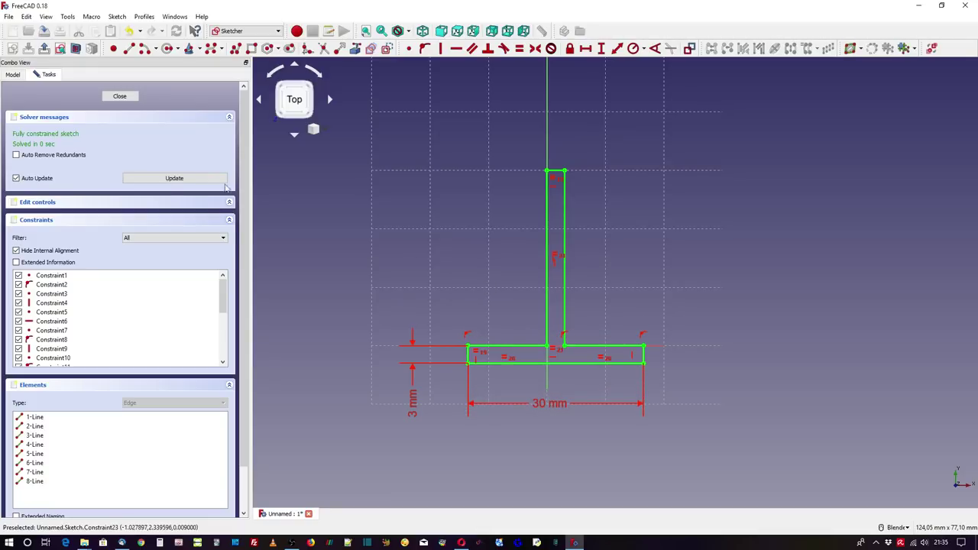
{"action": "left_click", "coordinate": [124, 97]}
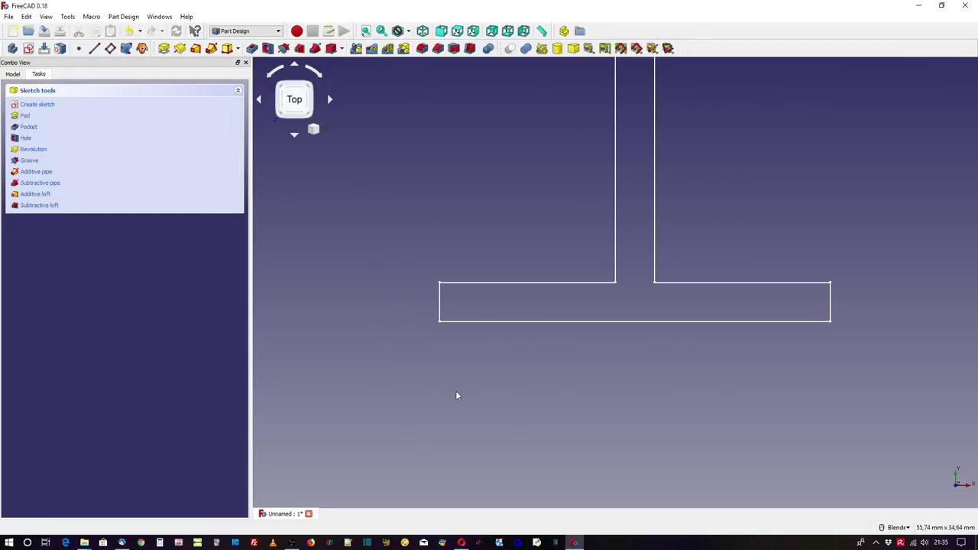
Pad the T sketch 20 mm symmetric to plane, then collapse Body in the model tree
{"action": "left_click", "coordinate": [162, 49]}
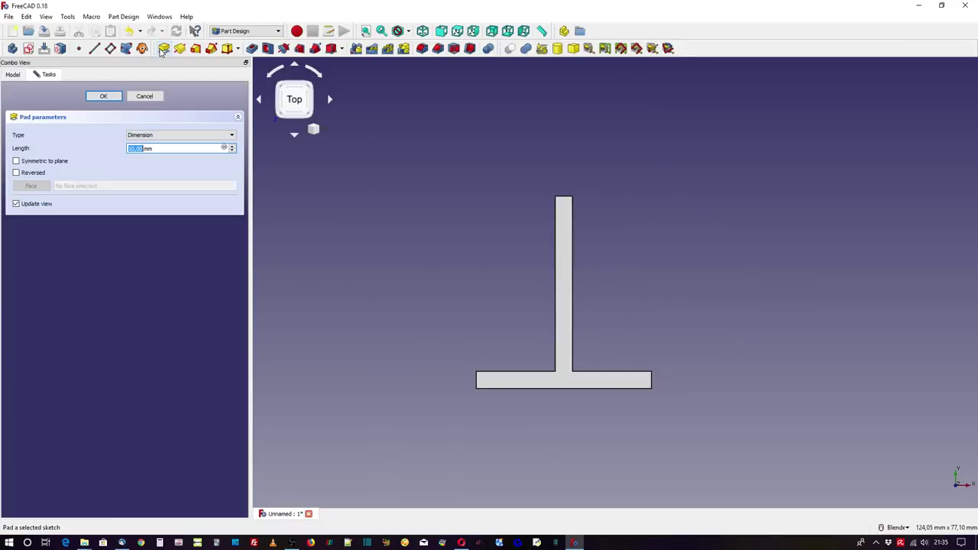
{"action": "type", "text": "20"}
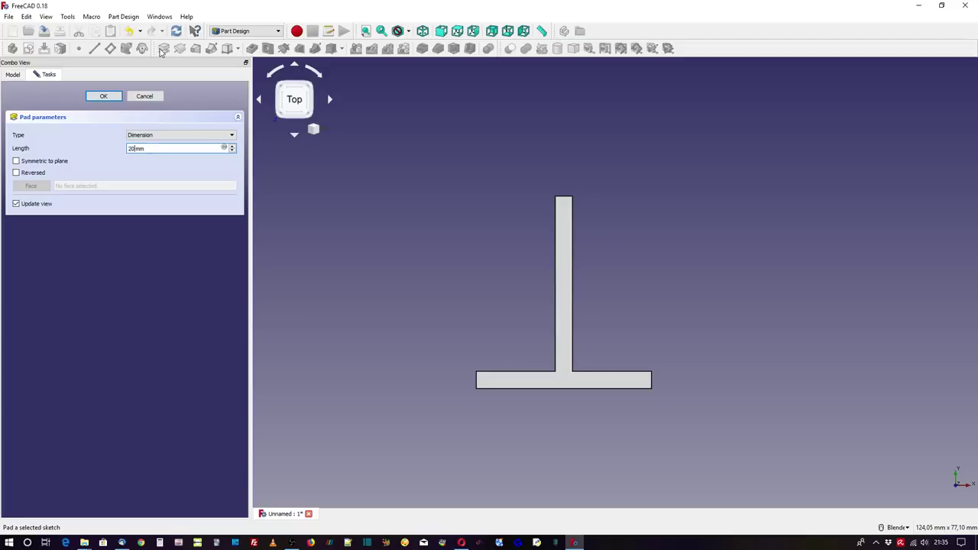
{"action": "middle_click_drag", "start_coordinate": [433, 306], "coordinate": [498, 323]}
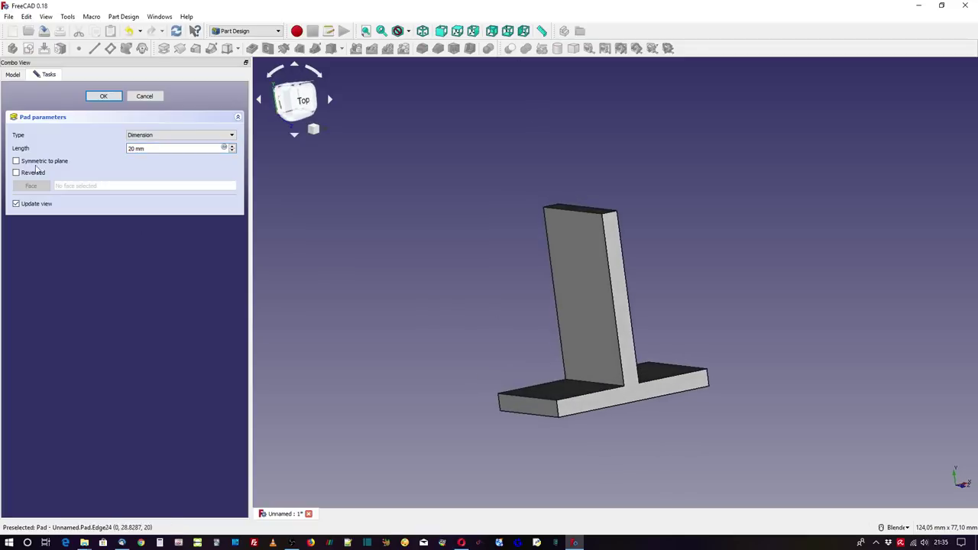
{"action": "left_click", "coordinate": [16, 162]}
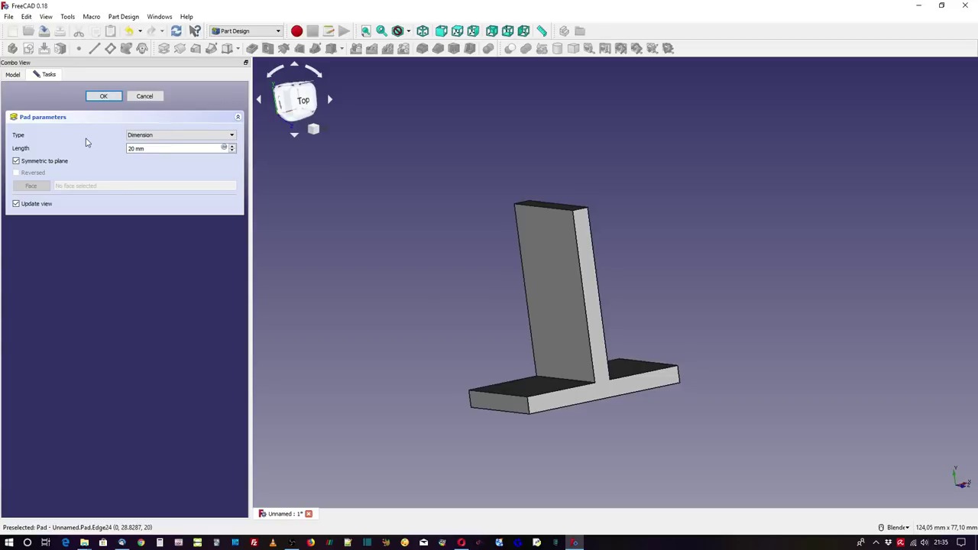
{"action": "left_click", "coordinate": [103, 97]}
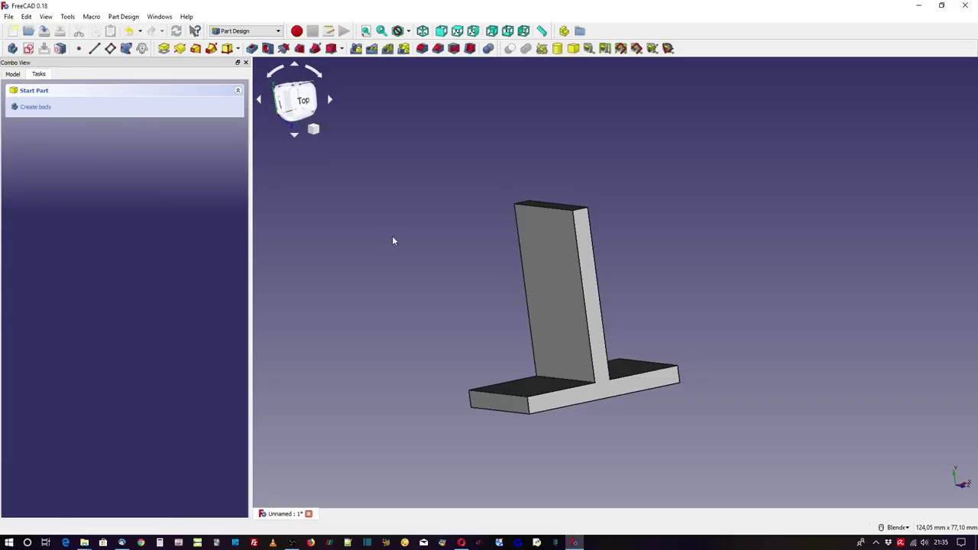
{"action": "left_click", "coordinate": [13, 74]}
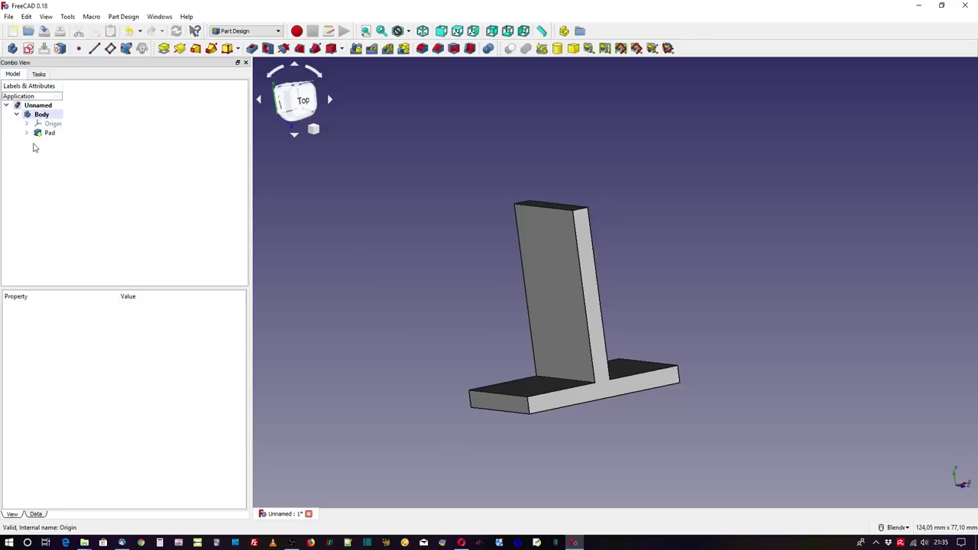
{"action": "left_click", "coordinate": [16, 114]}
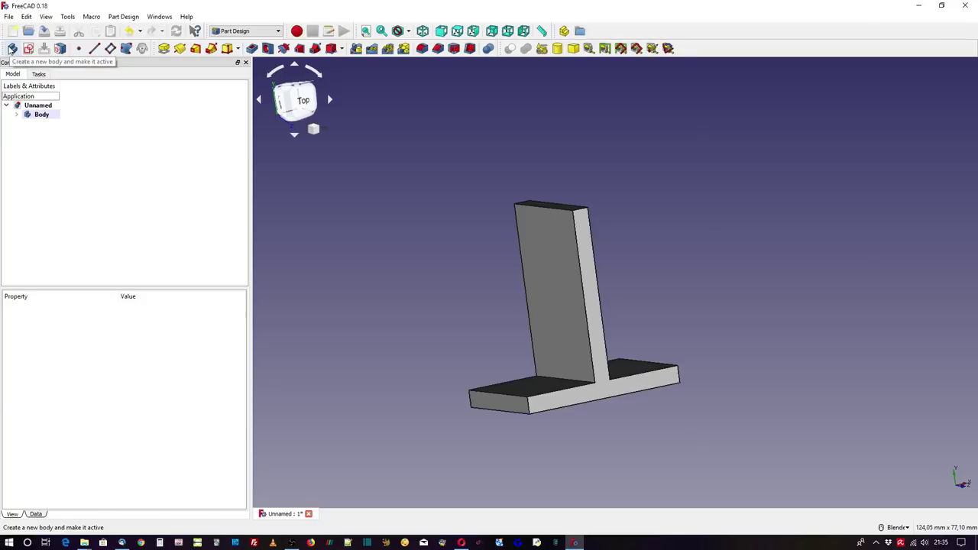
Create Body001 and open a new sketch on its XY_Plane001
{"action": "left_click", "coordinate": [11, 49]}
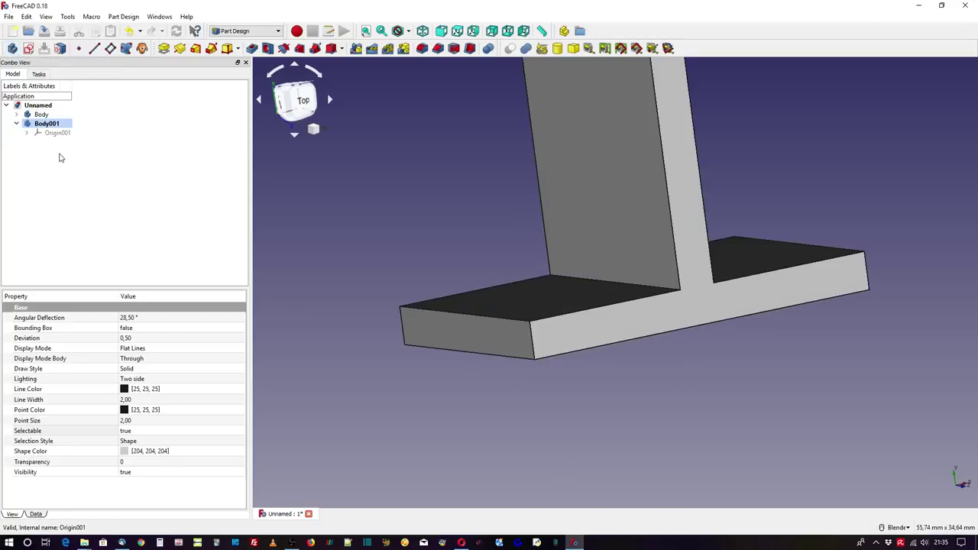
{"action": "left_click", "coordinate": [29, 48]}
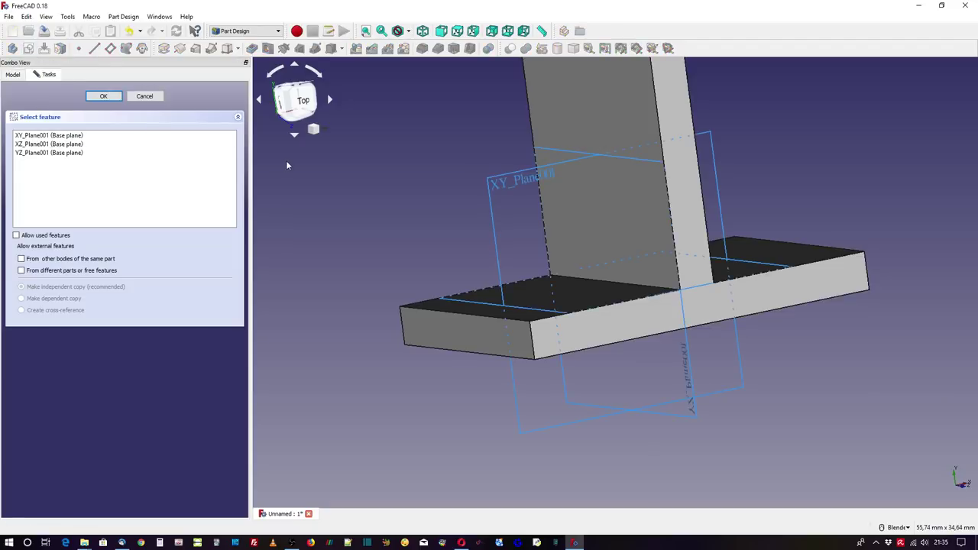
{"action": "left_click", "coordinate": [500, 176]}
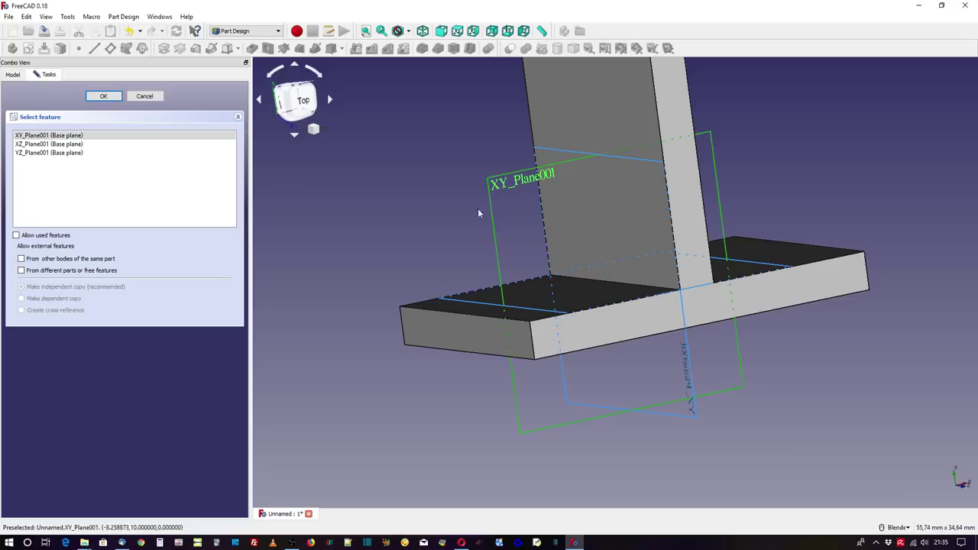
{"action": "left_click", "coordinate": [103, 95]}
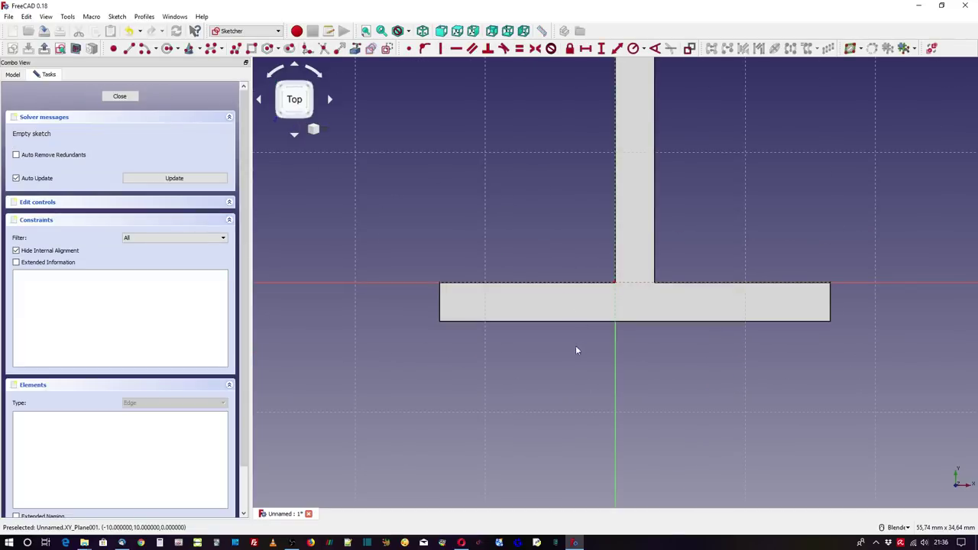
{"action": "scroll", "coordinate": [574, 351], "scroll_direction": "down", "scroll_amount": 4}
Draw a rectangle and constrain it to 30 mm high and 50 mm wide
{"action": "right_click", "coordinate": [413, 181]}
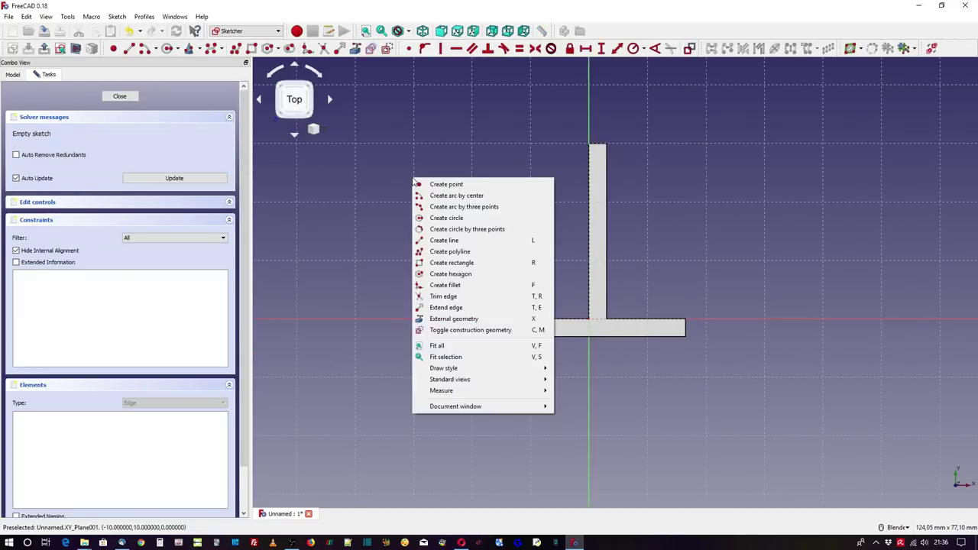
{"action": "left_click", "coordinate": [452, 263]}
{"action": "left_click", "coordinate": [444, 223]}
{"action": "left_click", "coordinate": [765, 425]}
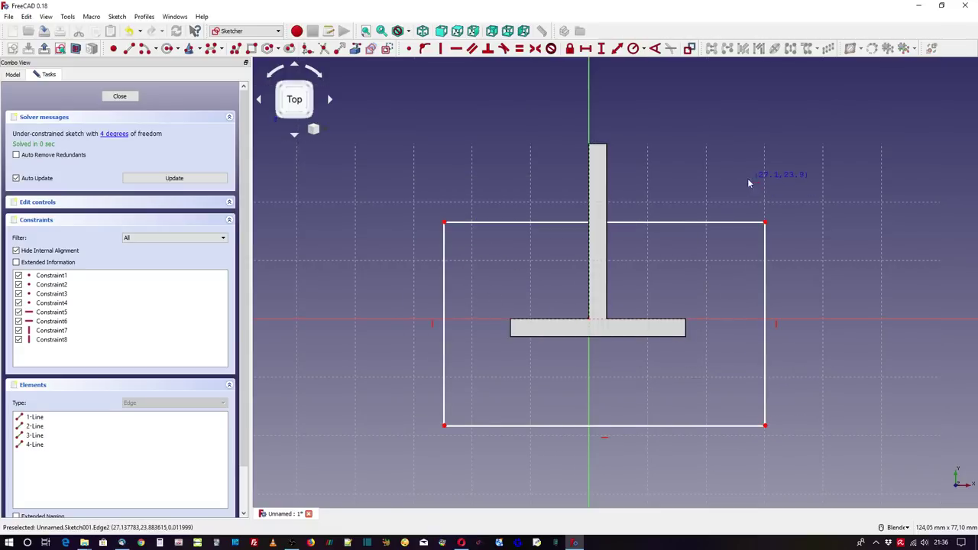
{"action": "left_click", "coordinate": [444, 256]}
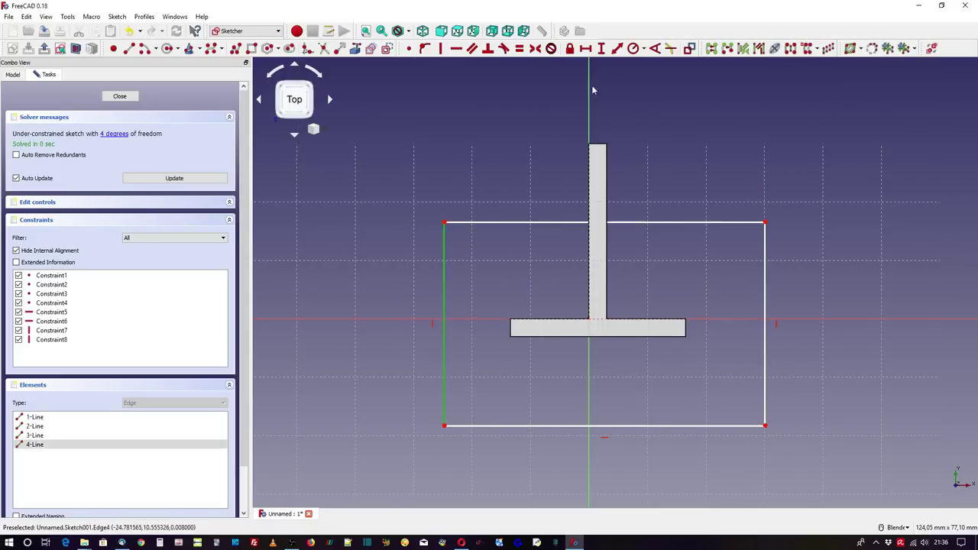
{"action": "left_click", "coordinate": [601, 48]}
{"action": "type", "text": "3"}
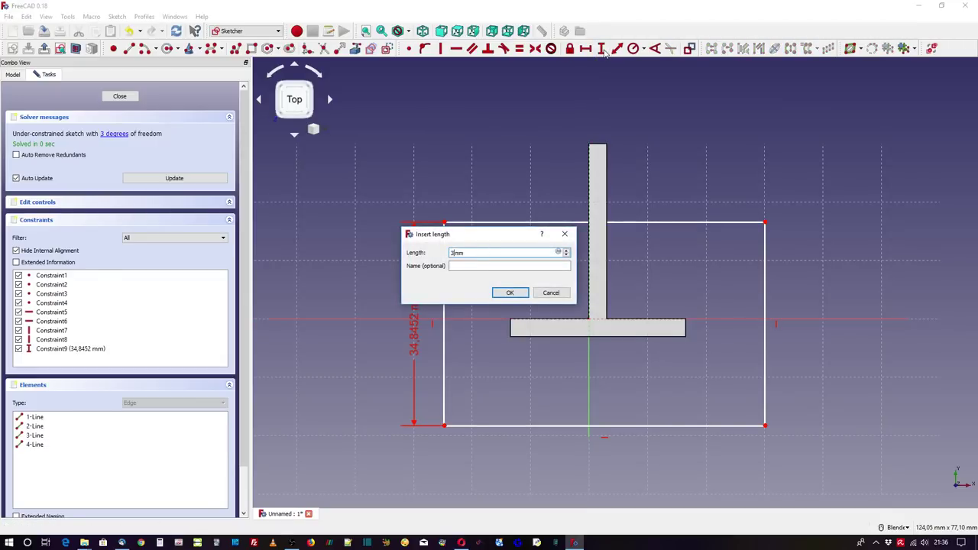
{"action": "type", "text": "0"}
{"action": "key", "text": "Return"}
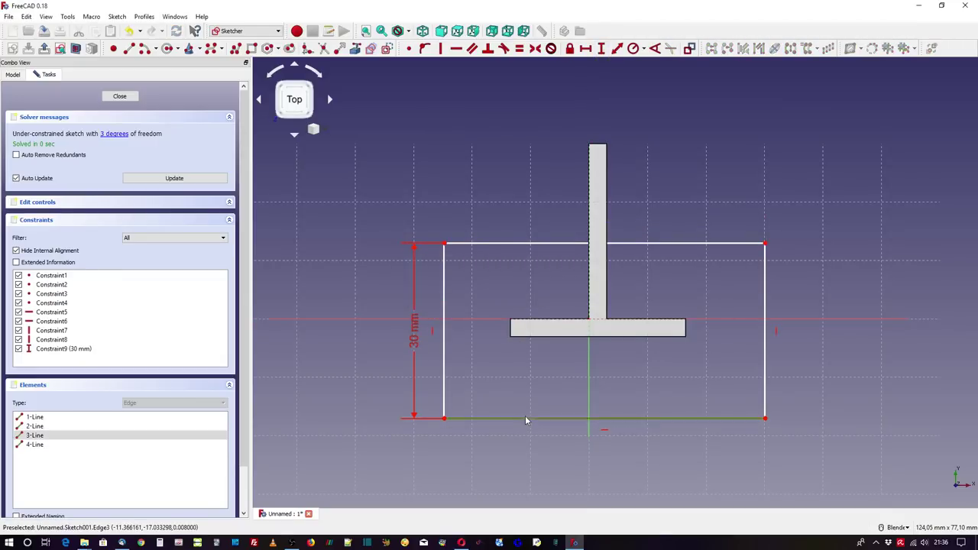
{"action": "left_click", "coordinate": [525, 419]}
{"action": "left_click", "coordinate": [585, 49]}
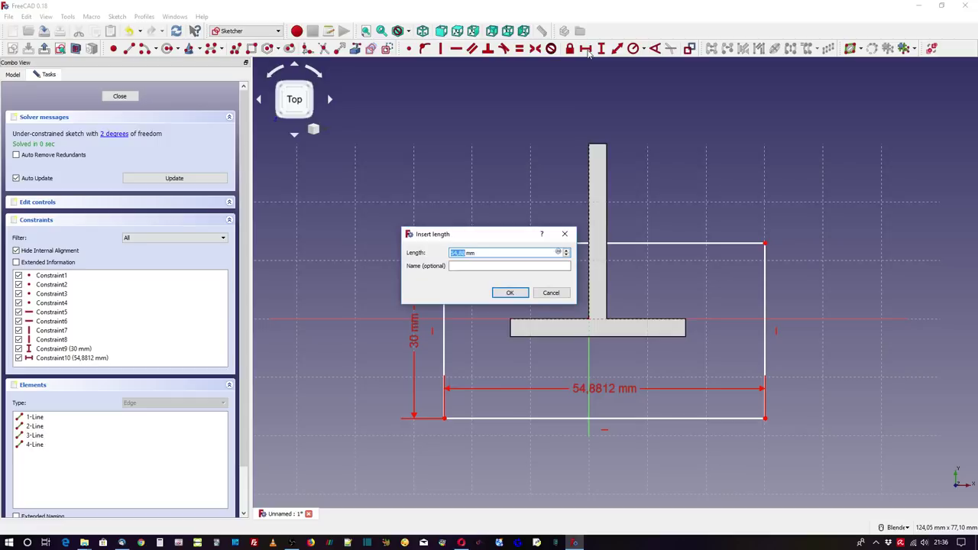
{"action": "type", "text": "50"}
{"action": "key", "text": "Return"}
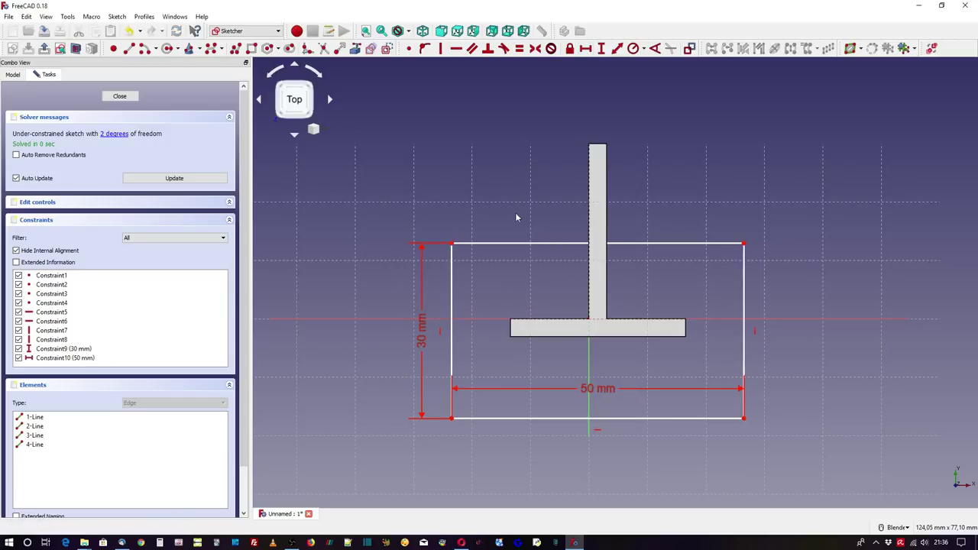
Position the rectangle 15 mm from the horizontal axis and 22,5 mm from the vertical axis
{"action": "mouse_move", "coordinate": [513, 245]}
{"action": "left_mouse_down"}
{"action": "mouse_move", "coordinate": [529, 237]}
{"action": "mouse_move", "coordinate": [509, 267]}
{"action": "mouse_move", "coordinate": [485, 244]}
{"action": "mouse_move", "coordinate": [512, 235]}
{"action": "left_mouse_up"}
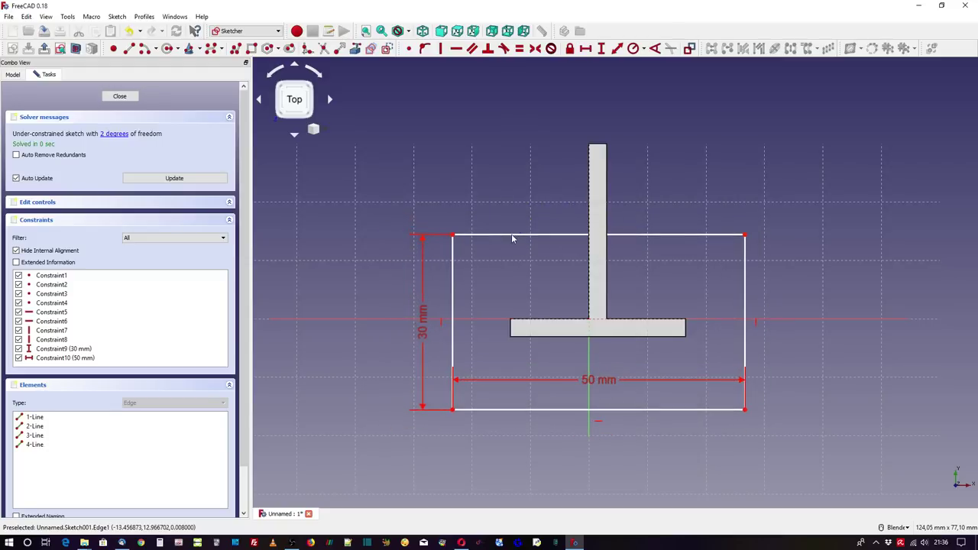
{"action": "left_click", "coordinate": [476, 319]}
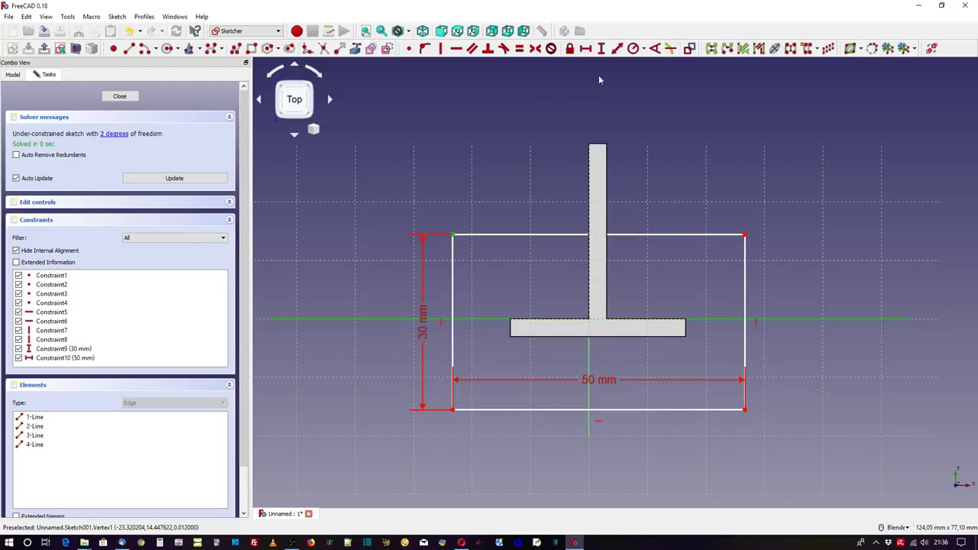
{"action": "left_click", "coordinate": [601, 48]}
{"action": "type", "text": "1"}
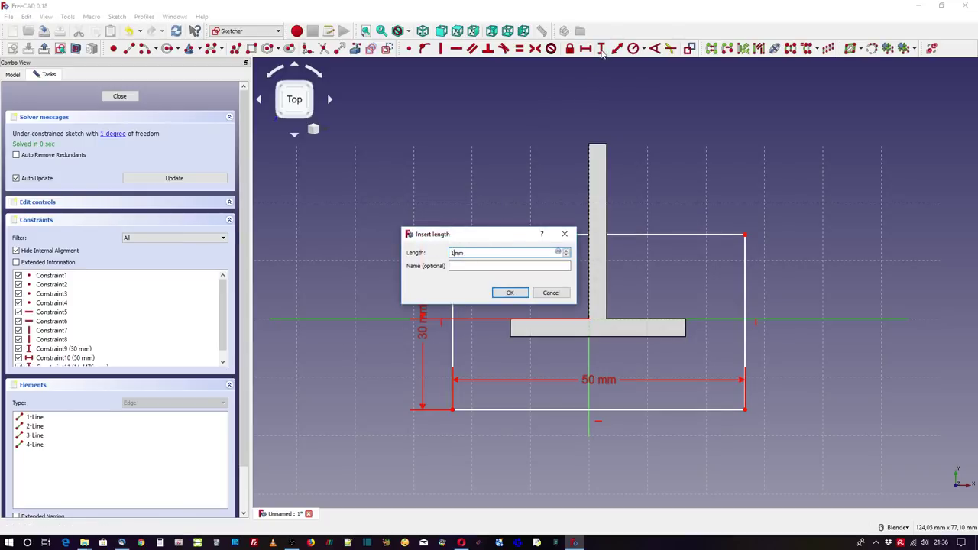
{"action": "type", "text": "5"}
{"action": "key", "text": "Return"}
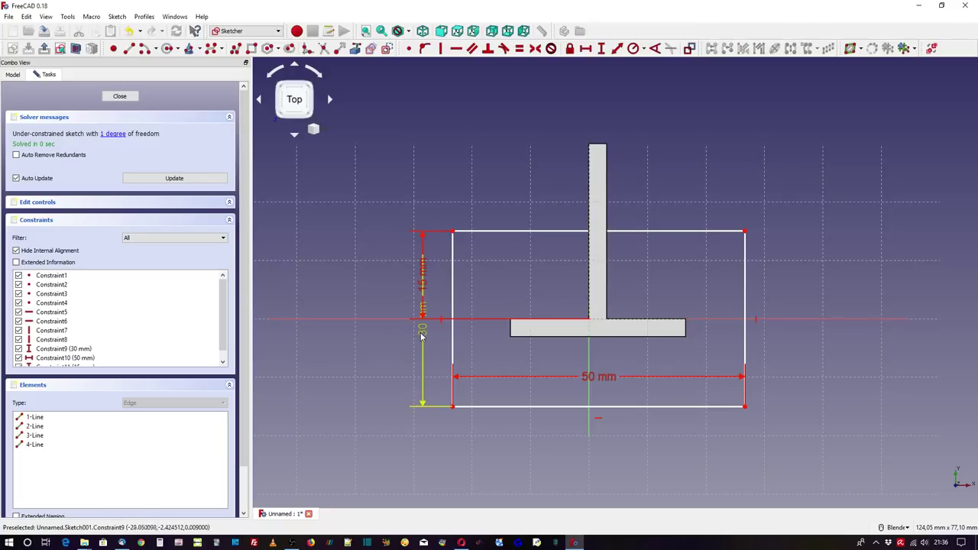
{"action": "left_click_drag", "start_coordinate": [421, 400], "coordinate": [380, 329]}
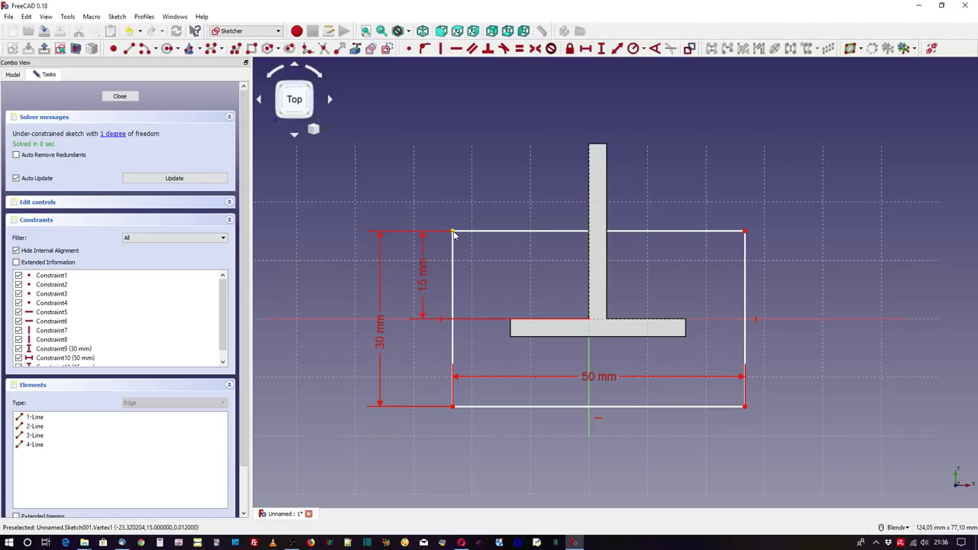
{"action": "left_click", "coordinate": [454, 232]}
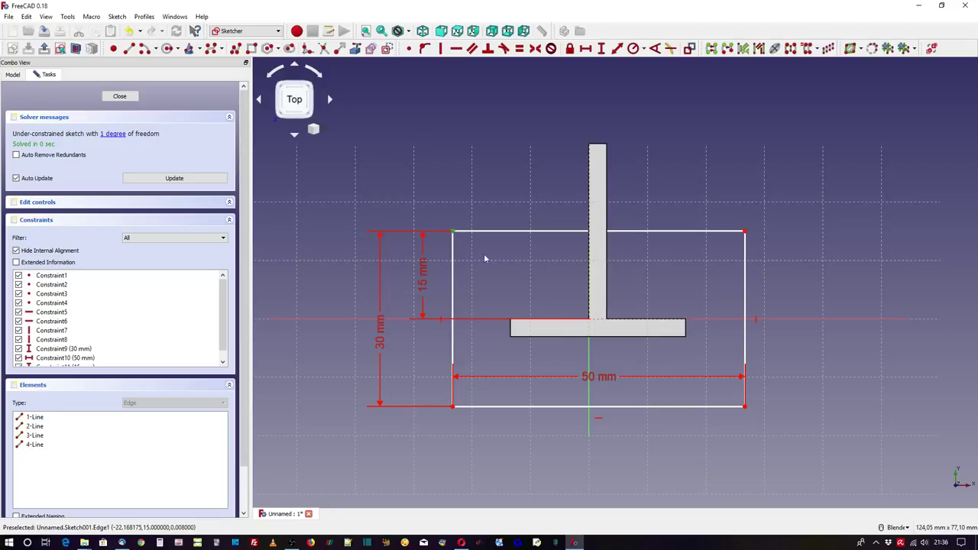
{"action": "left_click", "coordinate": [590, 354]}
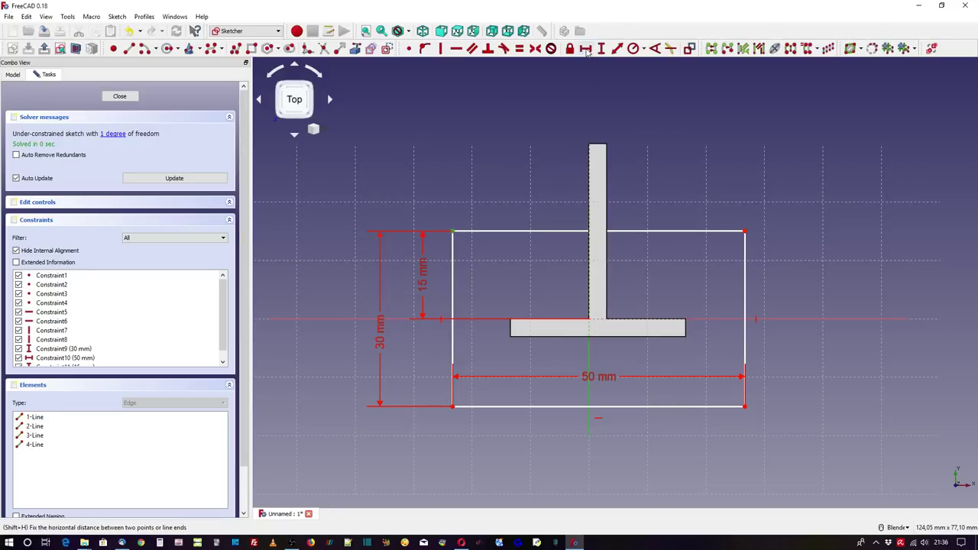
{"action": "left_click", "coordinate": [587, 49]}
{"action": "type", "text": "22,5"}
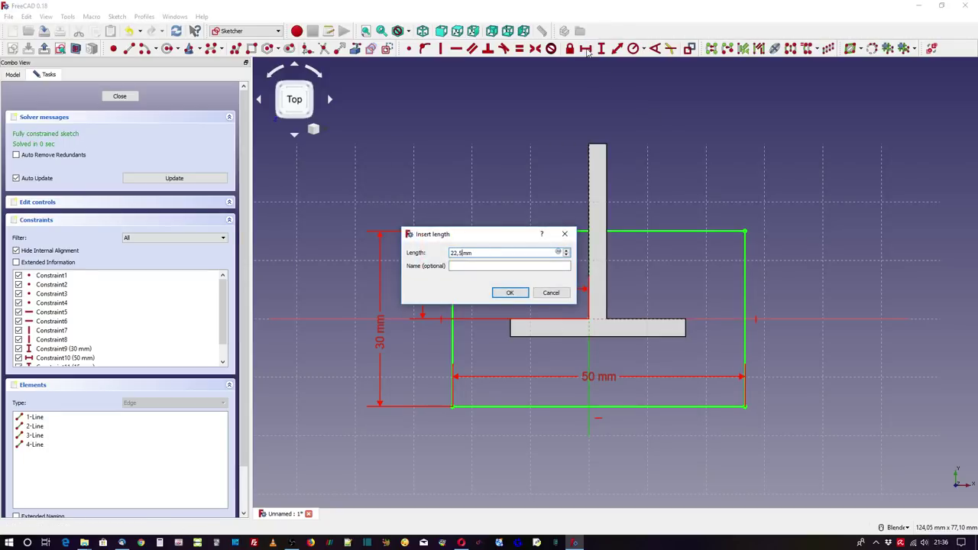
{"action": "key", "text": "Return"}
{"action": "middle_click_drag", "start_coordinate": [375, 176], "coordinate": [439, 233]}
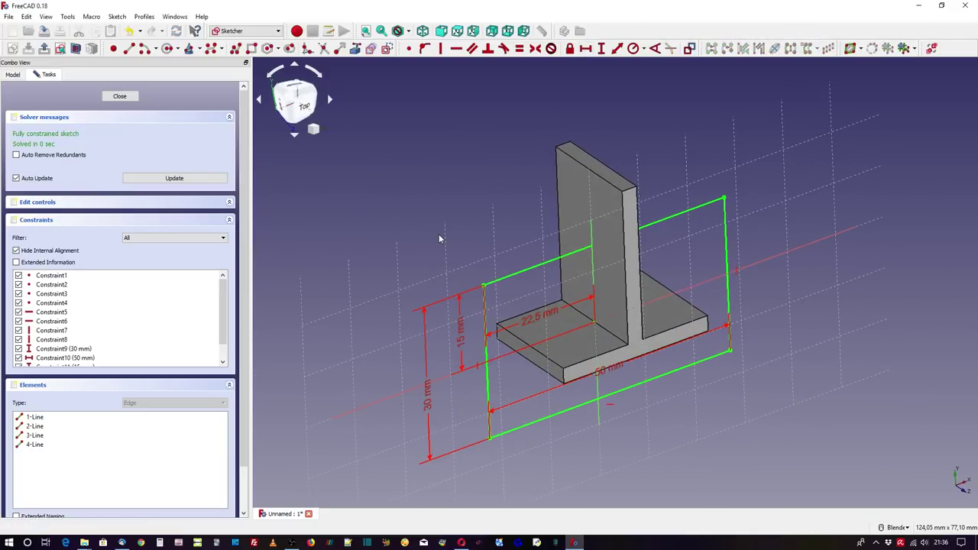
Close the sketch and pad the rectangle 30 mm symmetric to plane in isometric view
{"action": "left_click", "coordinate": [119, 96]}
{"action": "scroll", "coordinate": [490, 257], "scroll_direction": "down", "scroll_amount": 3}
{"action": "key", "text": "0"}
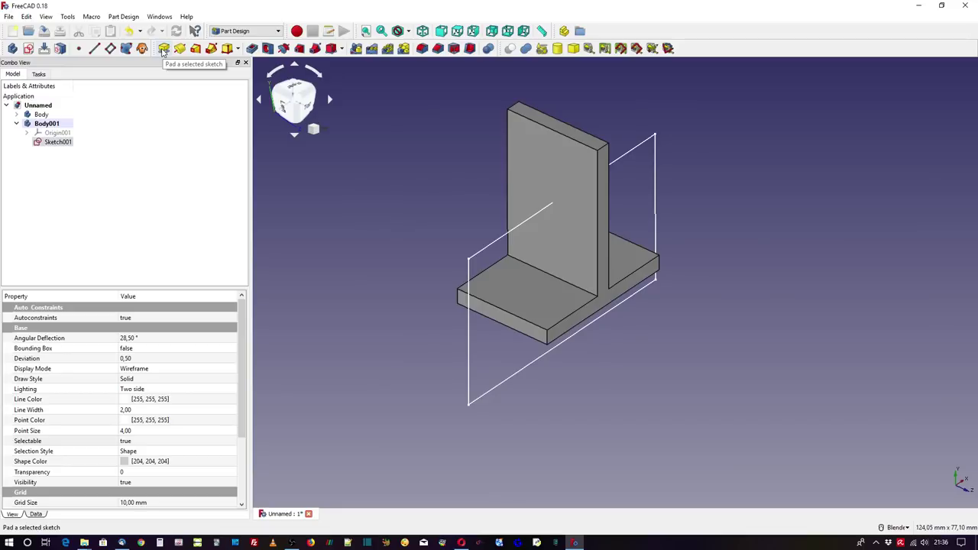
{"action": "left_click", "coordinate": [163, 51]}
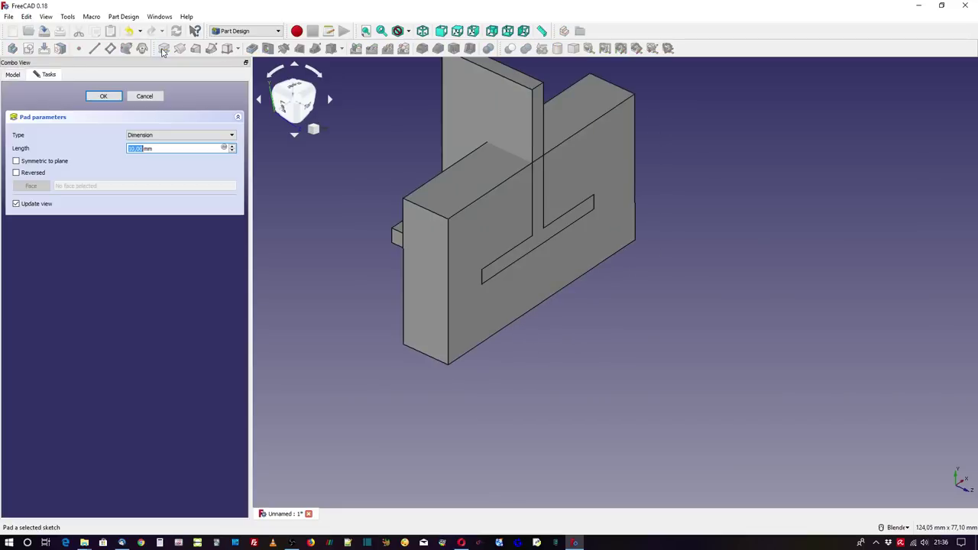
{"action": "type", "text": "30"}
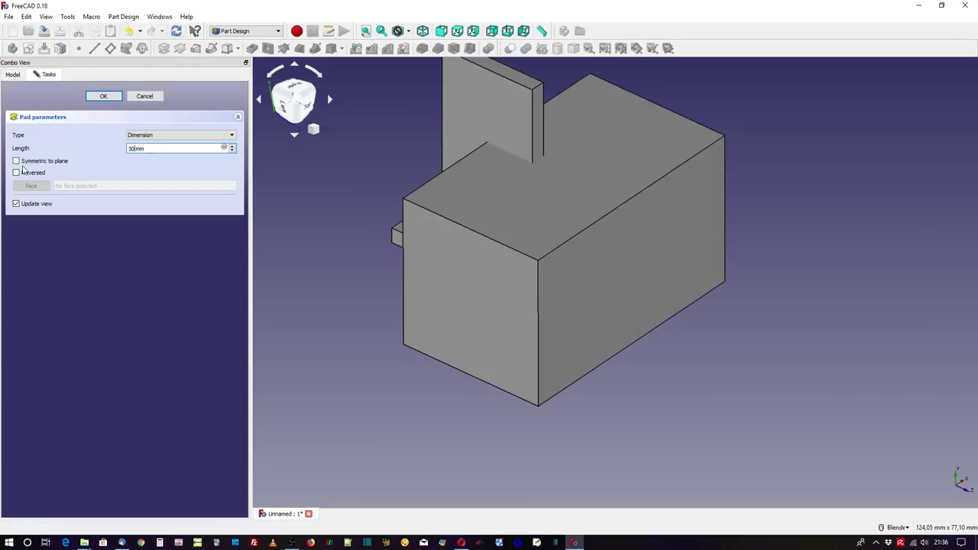
{"action": "left_click", "coordinate": [16, 161]}
{"action": "left_click", "coordinate": [103, 95]}
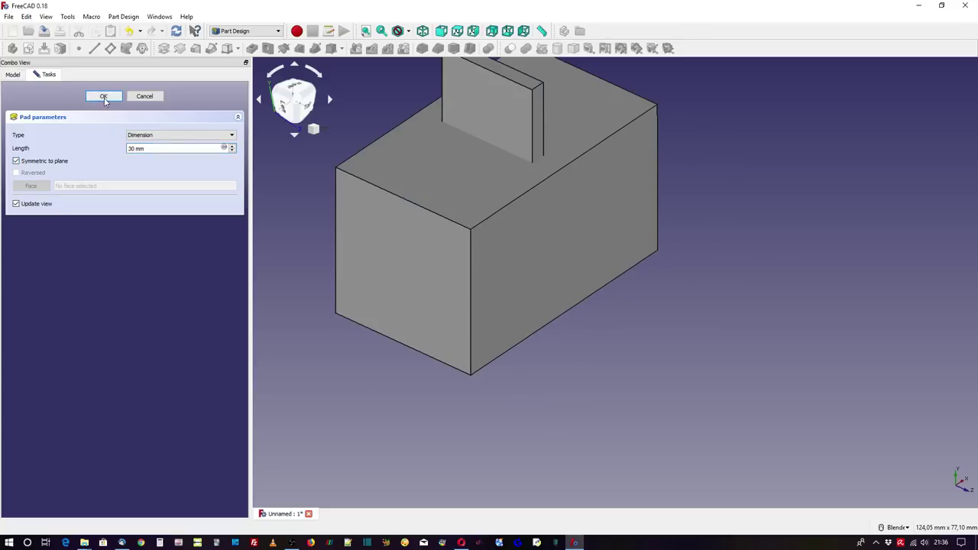
{"action": "middle_click_drag", "start_coordinate": [707, 382], "coordinate": [673, 380]}
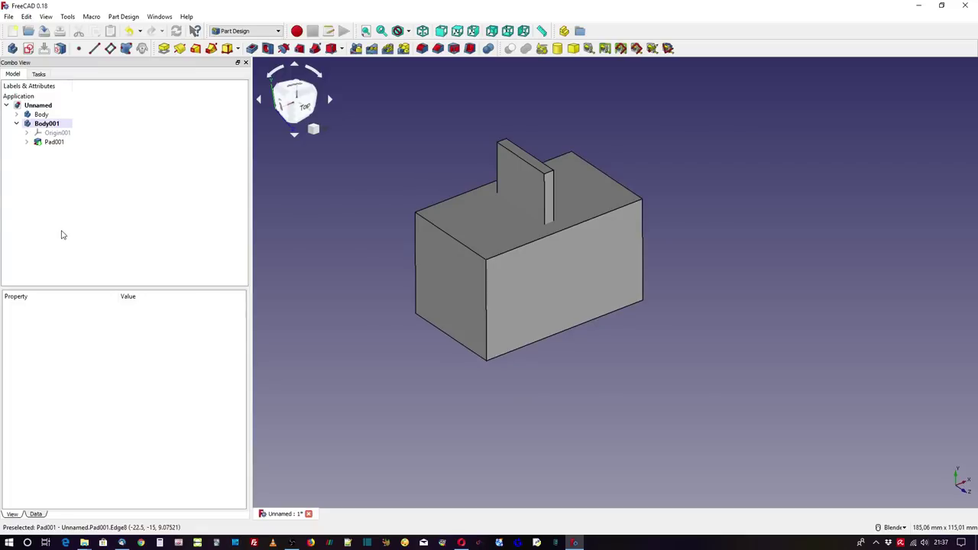
Collapse Body001 in the tree, reselect the T-profile Body, and bring up the workbench list
{"action": "left_click", "coordinate": [15, 124]}
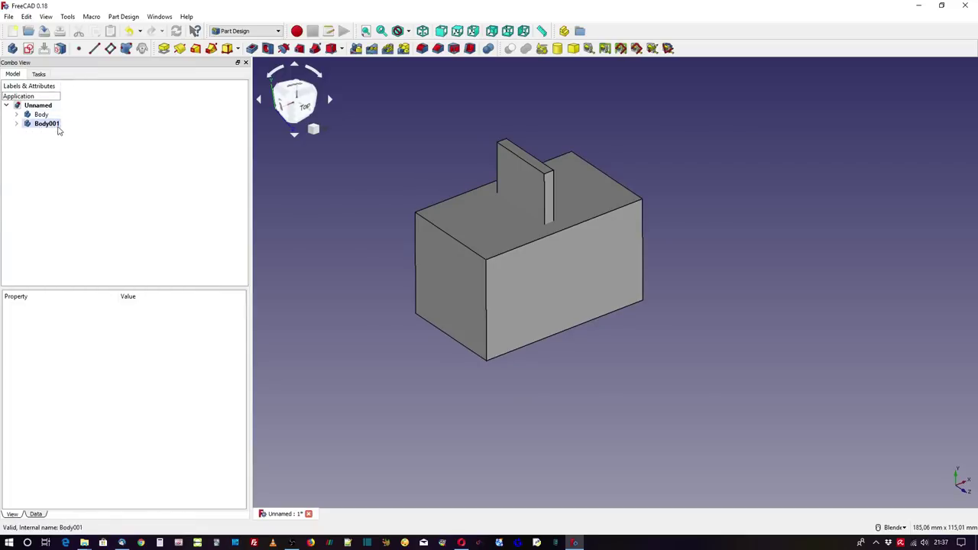
{"action": "left_click", "coordinate": [44, 115]}
{"action": "left_click", "coordinate": [47, 125]}
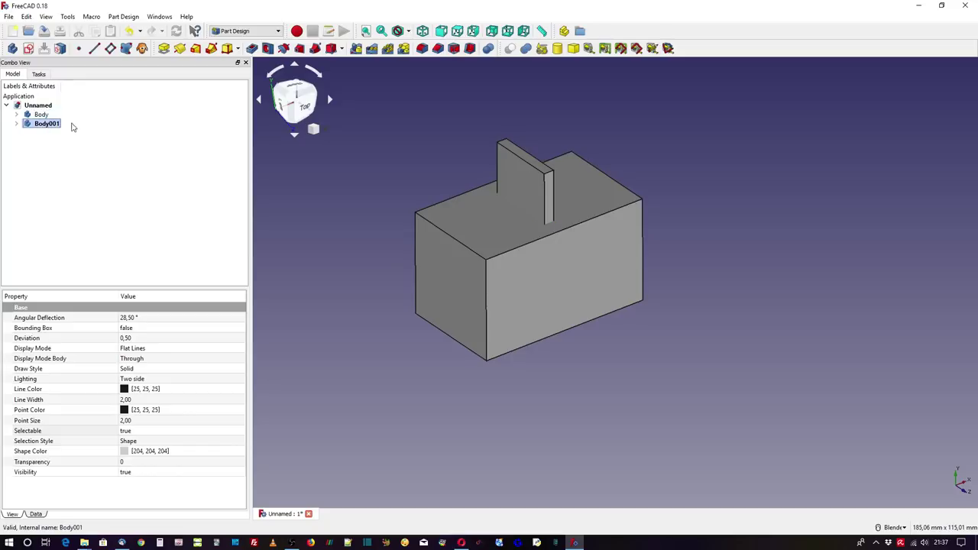
{"action": "left_click", "coordinate": [40, 124]}
{"action": "left_click", "coordinate": [45, 115]}
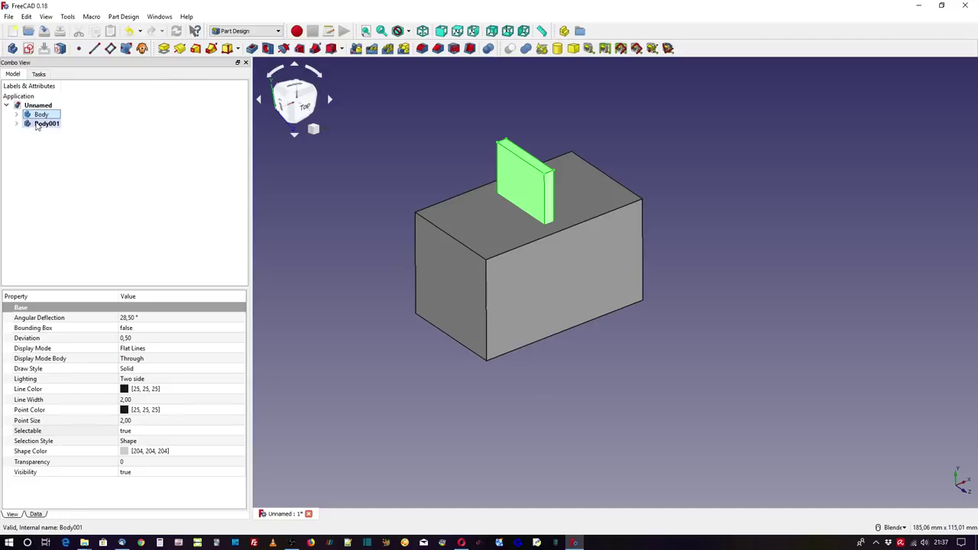
{"action": "left_click", "coordinate": [244, 30]}
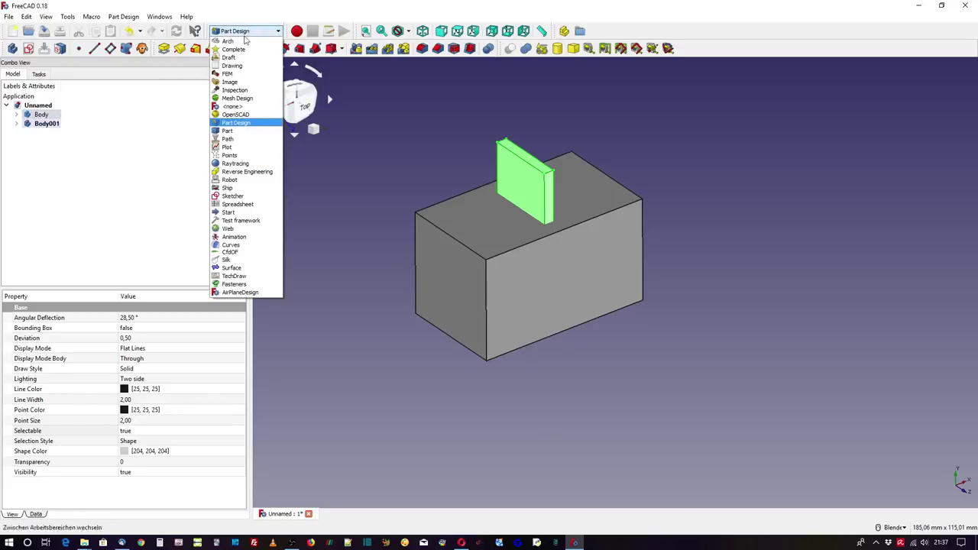
In the Part workbench, make a simple copy of Body, then select Body001 and Body002
{"action": "left_click", "coordinate": [231, 131]}
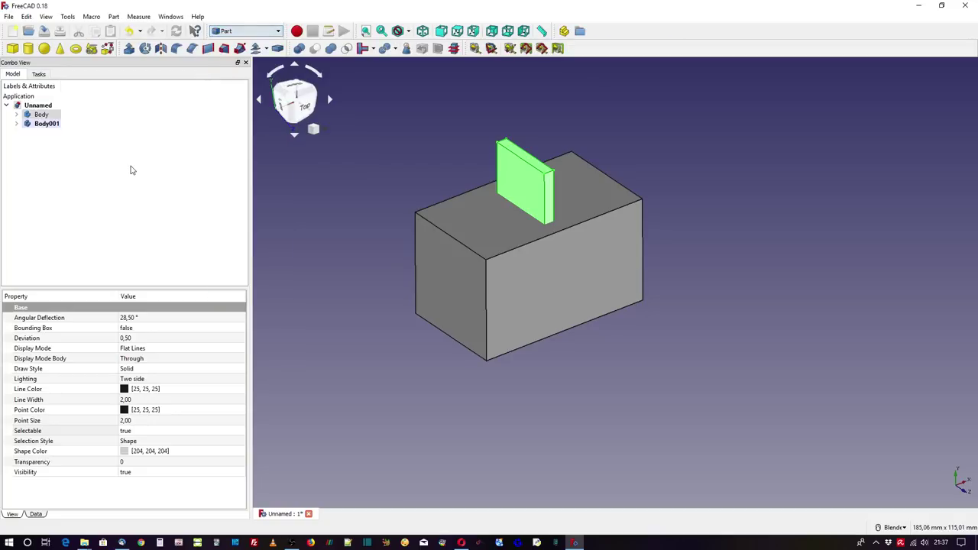
{"action": "left_click", "coordinate": [51, 116]}
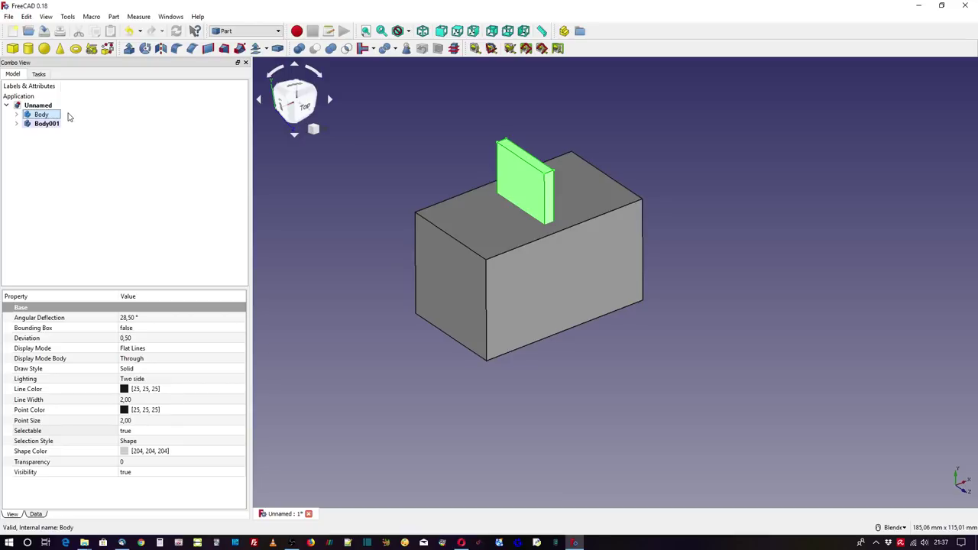
{"action": "left_click", "coordinate": [114, 17]}
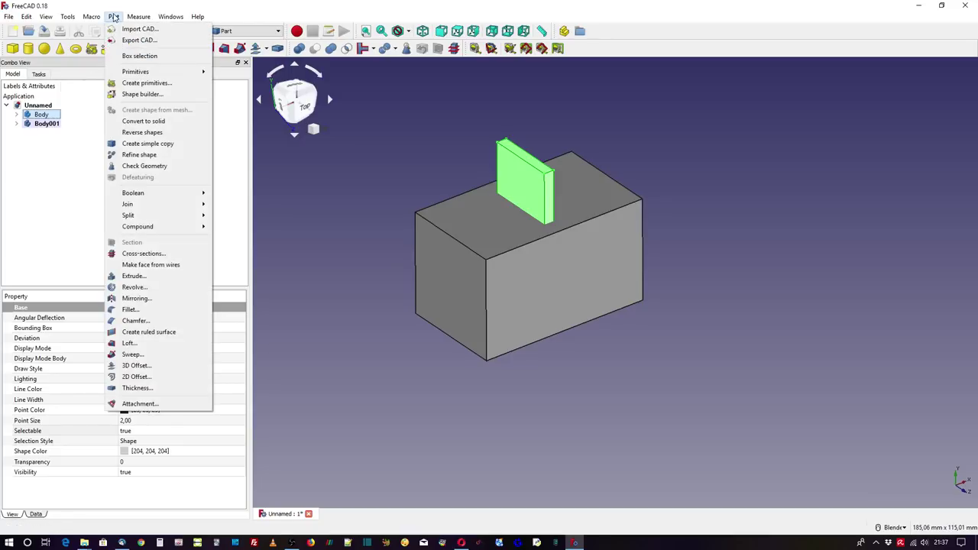
{"action": "left_click", "coordinate": [148, 144]}
{"action": "left_click", "coordinate": [63, 192]}
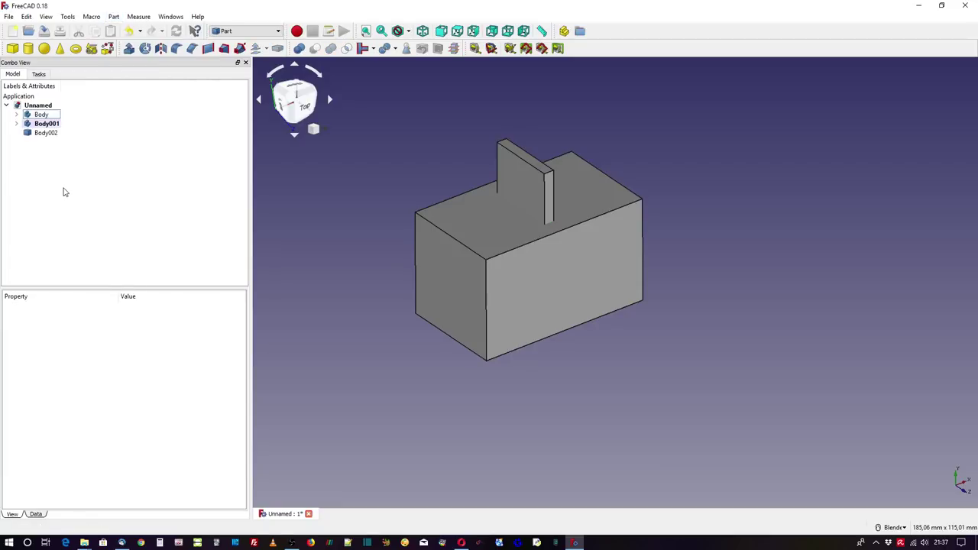
{"action": "left_click", "coordinate": [56, 125]}
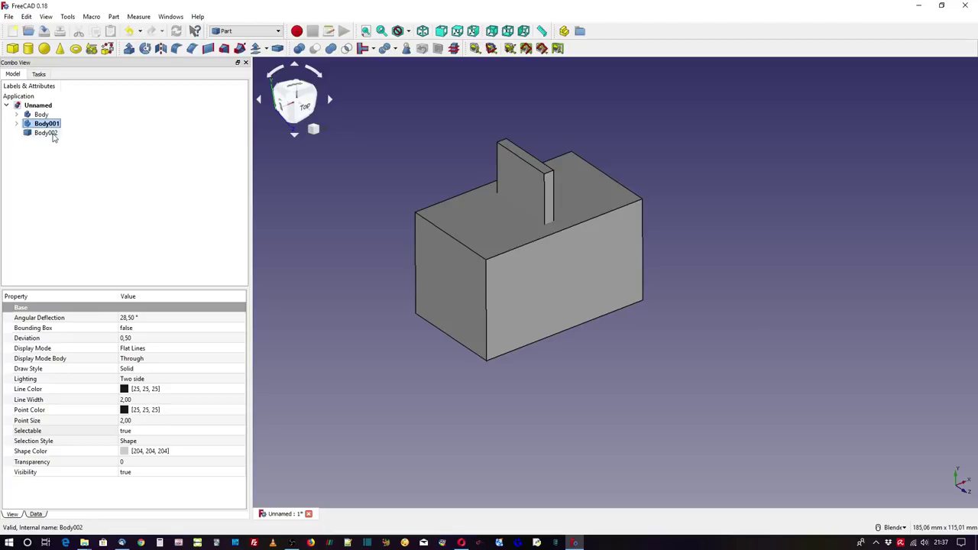
{"action": "left_click", "coordinate": [49, 134], "text": "ctrl"}
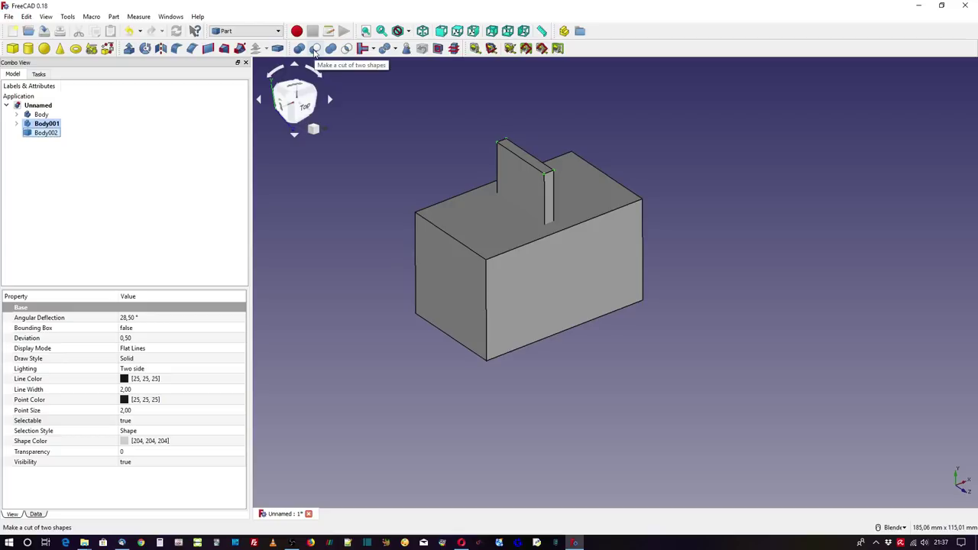
Cut Body002 from Body001, hide Body to inspect the slot, then show it again
{"action": "left_click", "coordinate": [315, 49]}
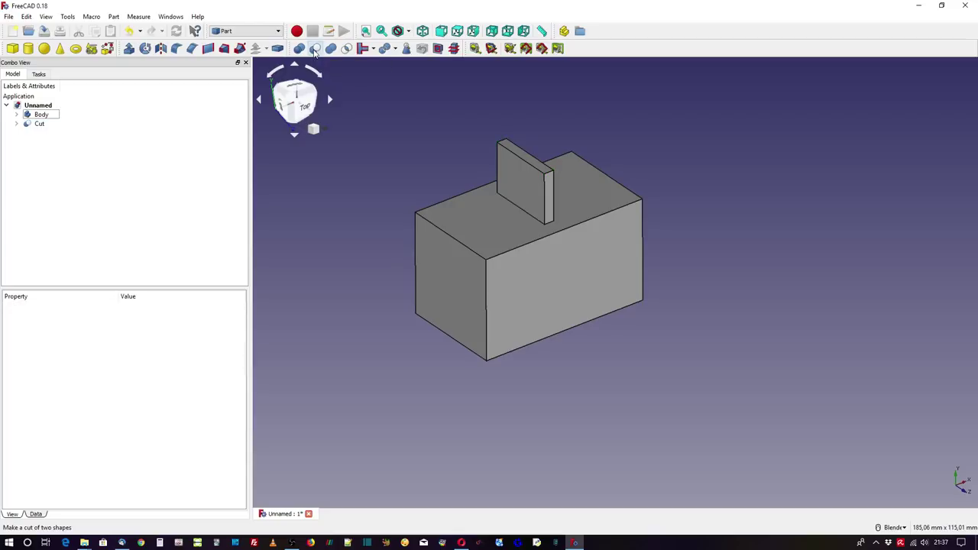
{"action": "mouse_move", "coordinate": [367, 241]}
{"action": "middle_mouse_down"}
{"action": "mouse_move", "coordinate": [403, 263]}
{"action": "mouse_move", "coordinate": [373, 268]}
{"action": "middle_mouse_up"}
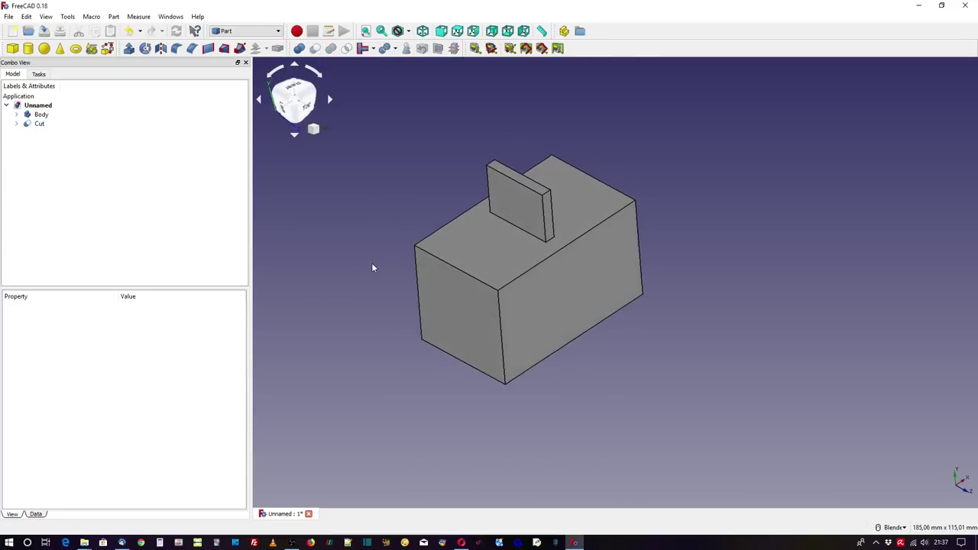
{"action": "left_click", "coordinate": [43, 115]}
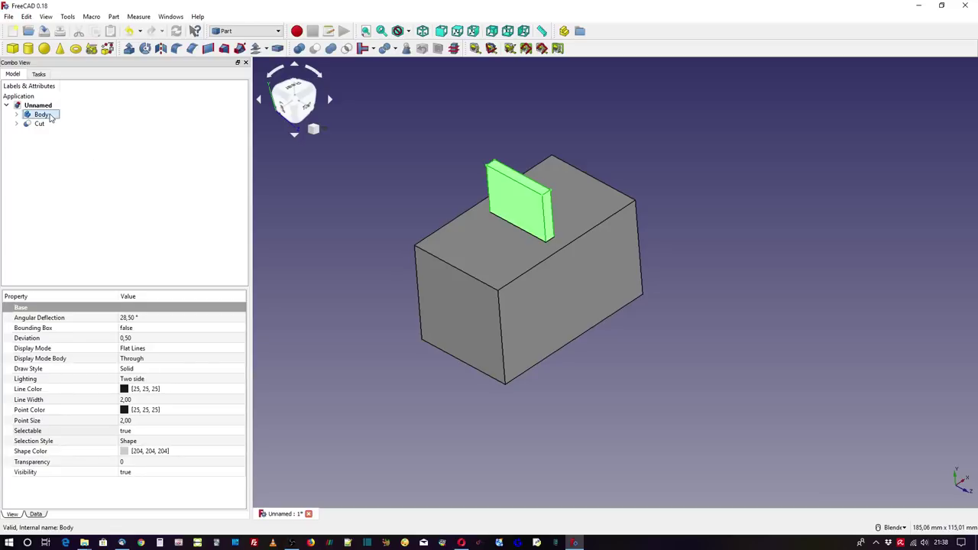
{"action": "key", "text": "space"}
{"action": "middle_click_drag", "start_coordinate": [383, 199], "coordinate": [387, 236]}
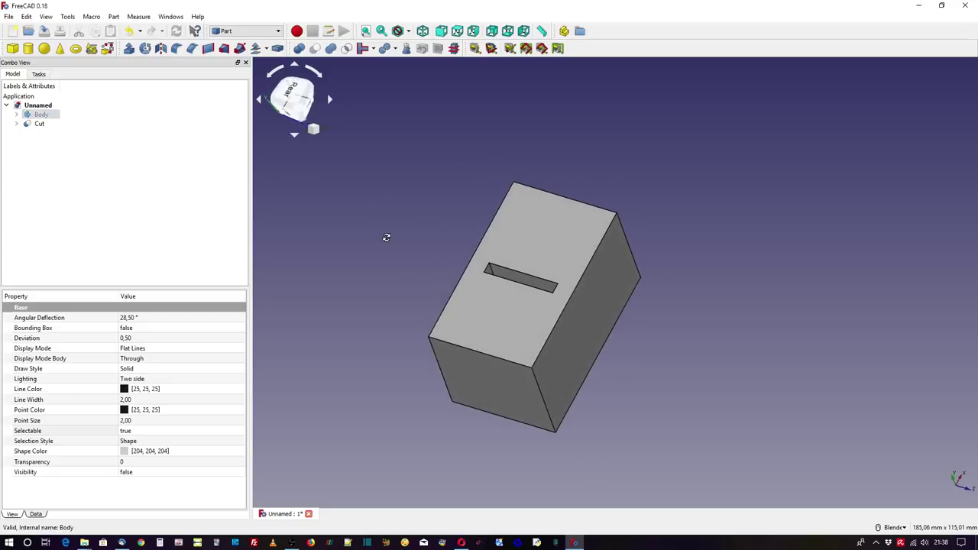
{"action": "scroll", "coordinate": [507, 314], "scroll_direction": "up", "scroll_amount": 2}
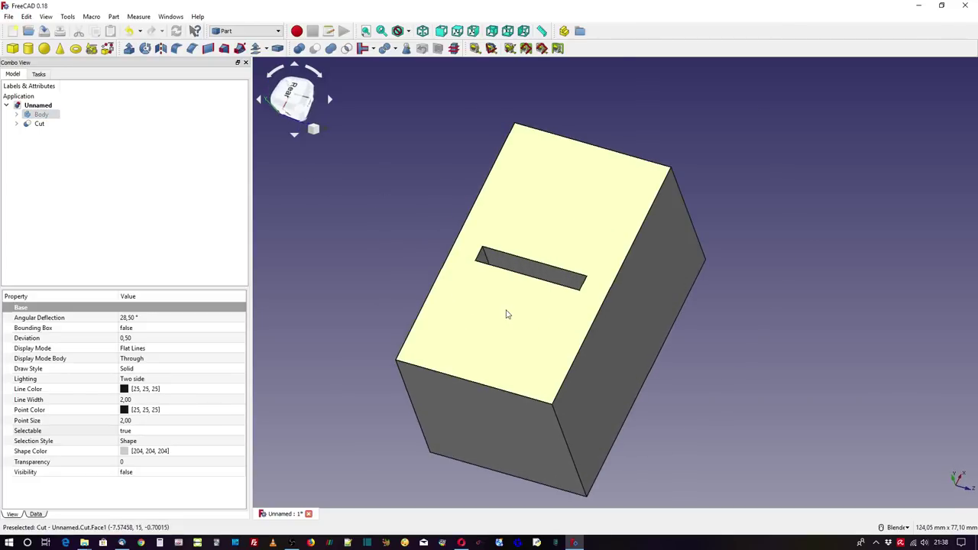
{"action": "scroll", "coordinate": [507, 314], "scroll_direction": "up", "scroll_amount": 2}
{"action": "mouse_move", "coordinate": [343, 214]}
{"action": "middle_mouse_down"}
{"action": "mouse_move", "coordinate": [390, 283]}
{"action": "mouse_move", "coordinate": [356, 201]}
{"action": "middle_mouse_up"}
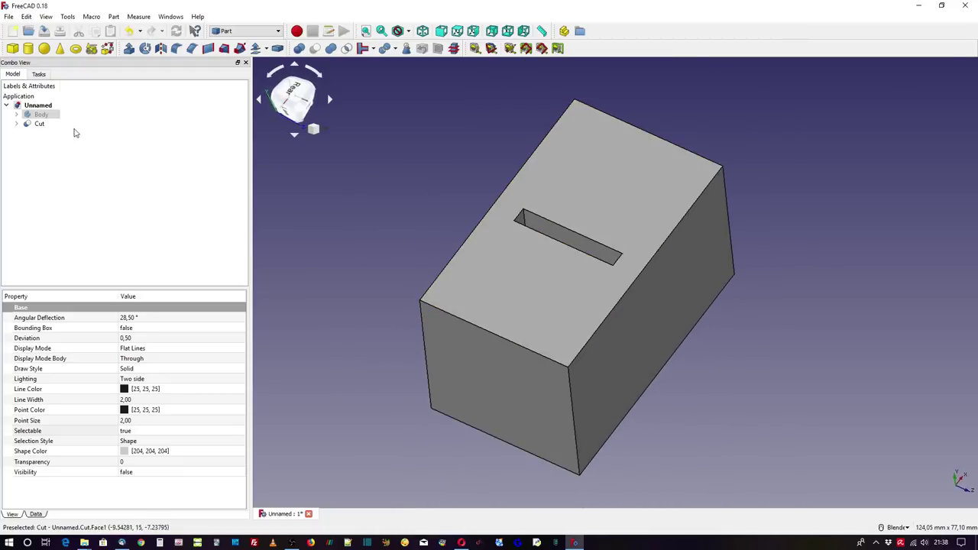
{"action": "key", "text": "space"}
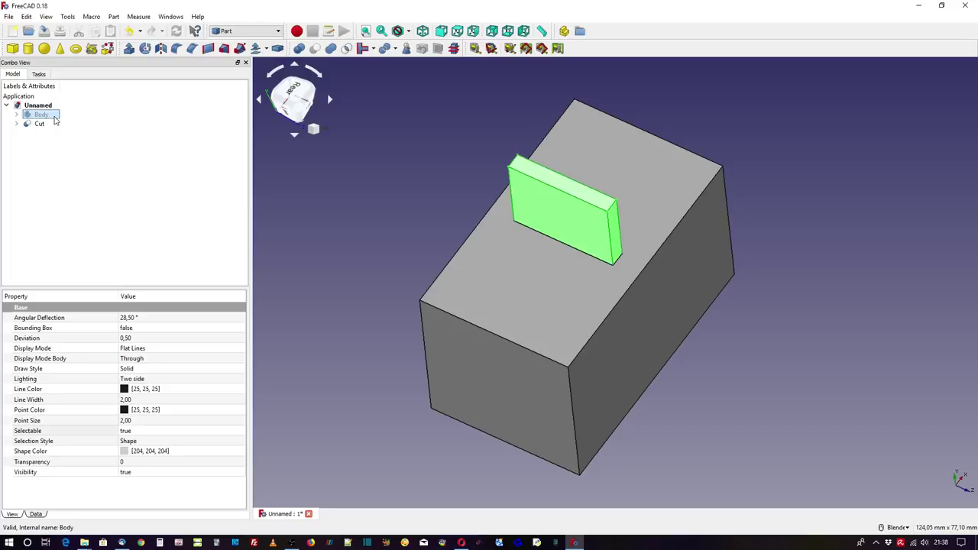
{"action": "left_click", "coordinate": [357, 229]}
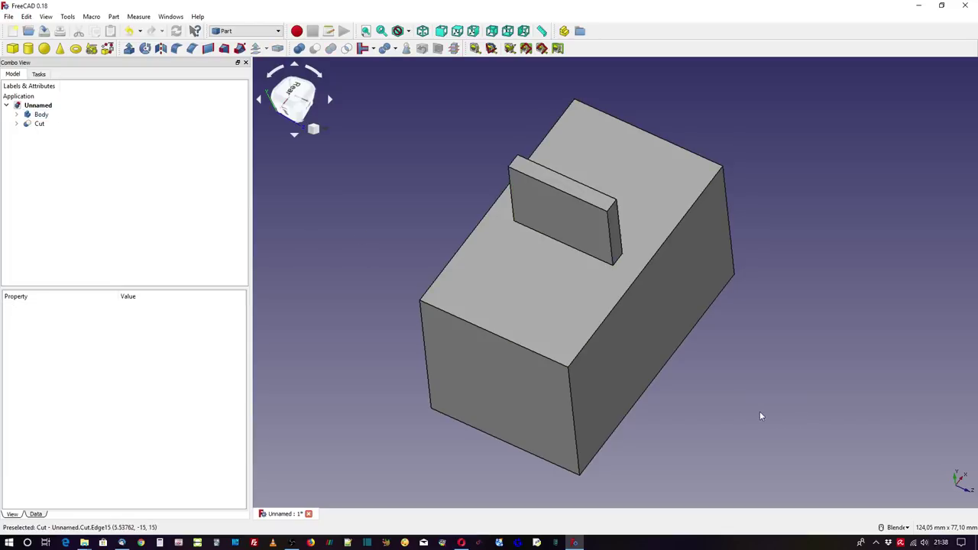
{"action": "mouse_move", "coordinate": [761, 416]}
{"action": "middle_mouse_down"}
{"action": "mouse_move", "coordinate": [688, 396]}
{"action": "mouse_move", "coordinate": [721, 418]}
{"action": "middle_mouse_up"}
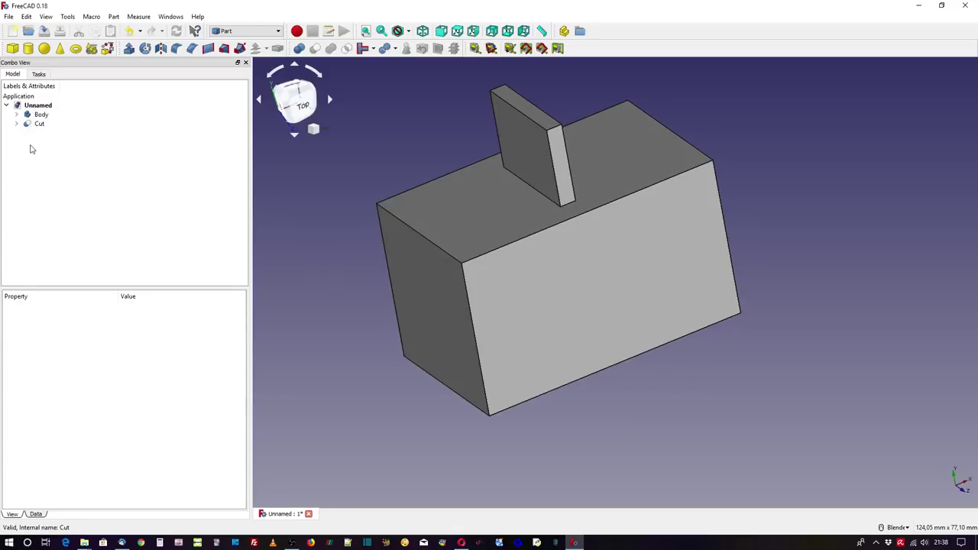
Fuse the plate Body and the slotted Cut block with Part Union
{"action": "left_click", "coordinate": [40, 114]}
{"action": "left_click", "coordinate": [38, 123], "text": "ctrl"}
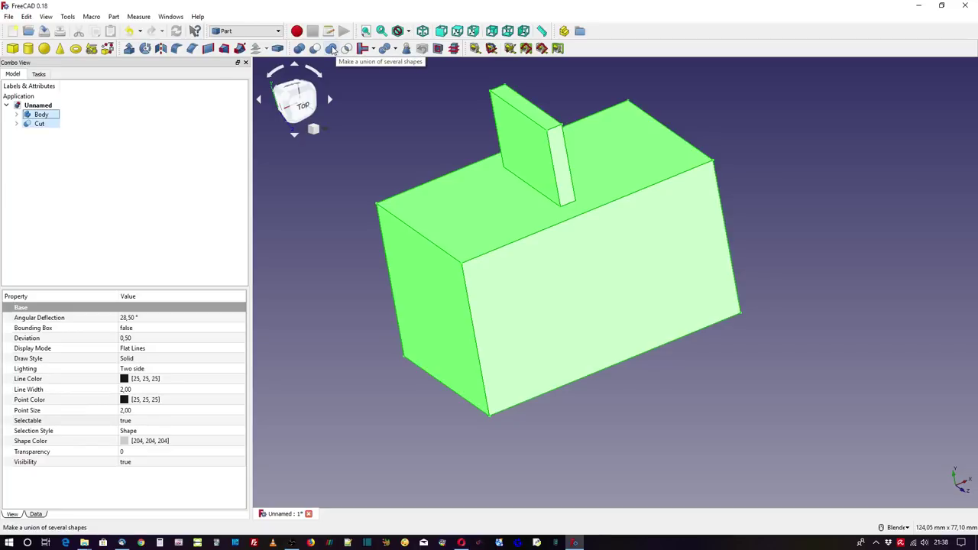
{"action": "left_click", "coordinate": [331, 48]}
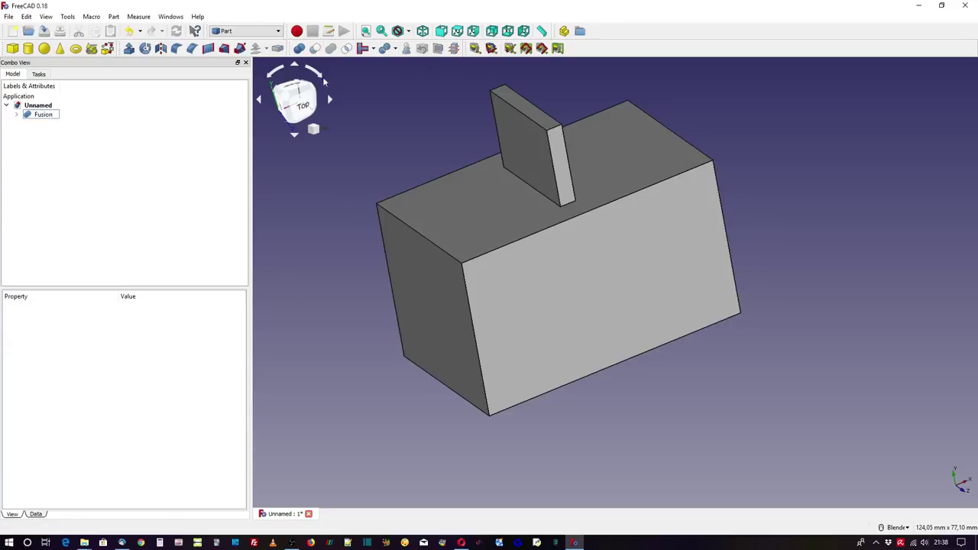
Inspect the Fusion's section with a custom-direction clipping plane, then close the clipping
{"action": "left_click", "coordinate": [45, 115]}
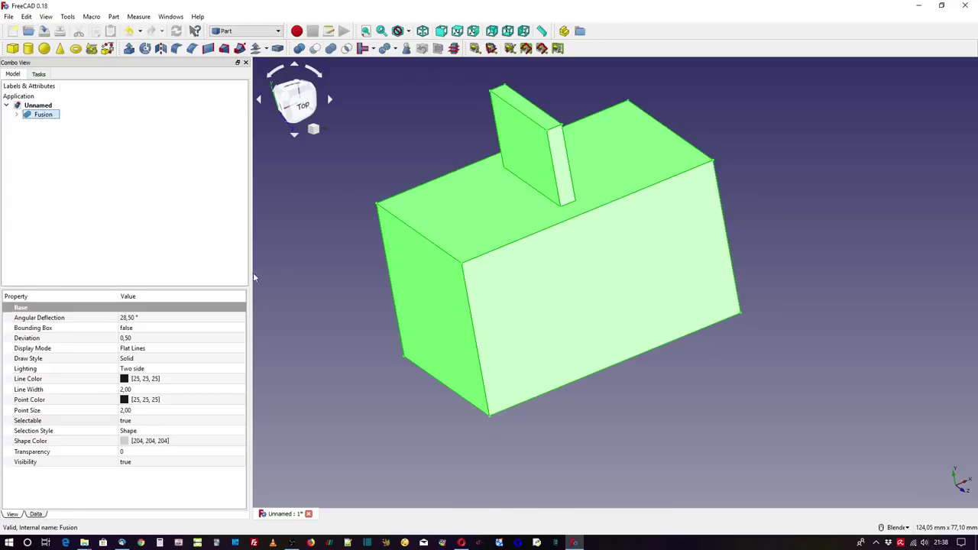
{"action": "left_click", "coordinate": [46, 16]}
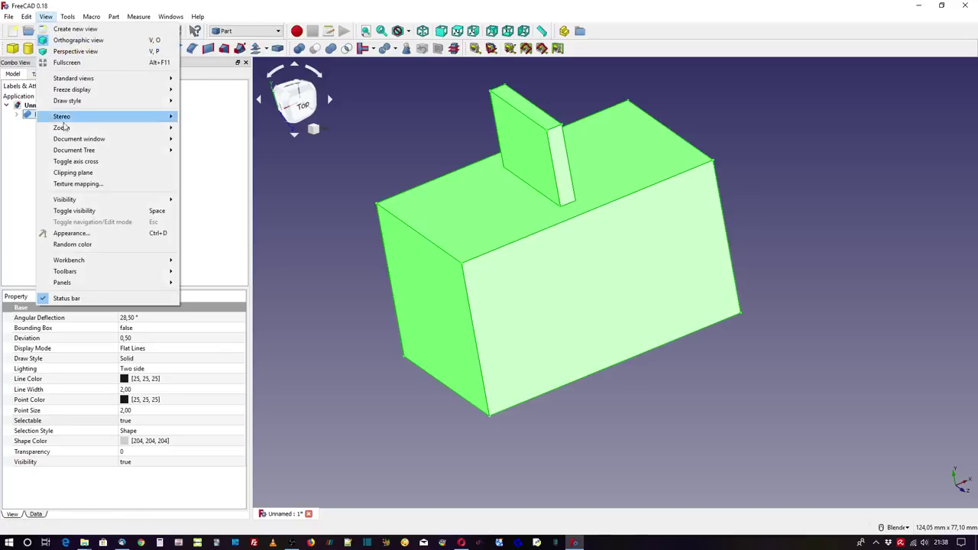
{"action": "left_click", "coordinate": [71, 176]}
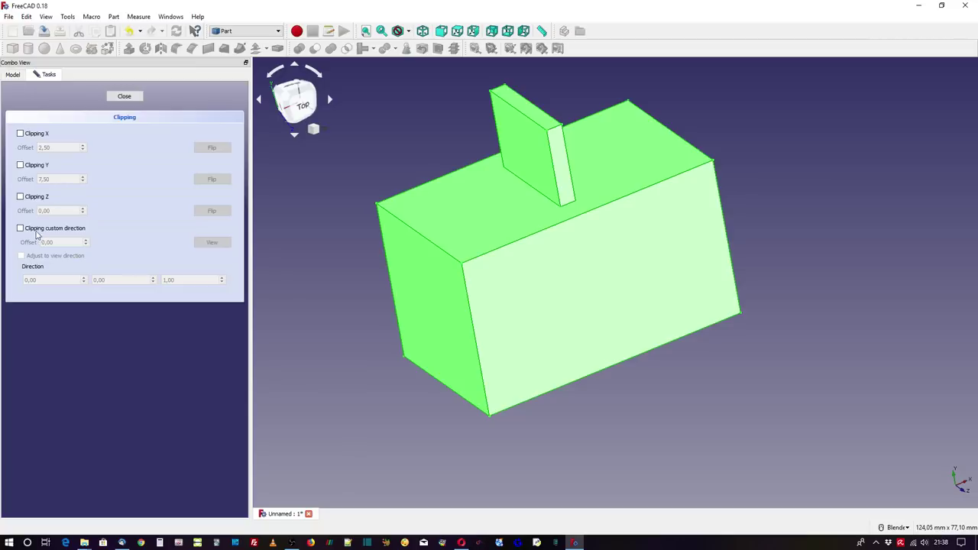
{"action": "left_click", "coordinate": [20, 227]}
{"action": "middle_click_drag", "start_coordinate": [289, 306], "coordinate": [598, 338]}
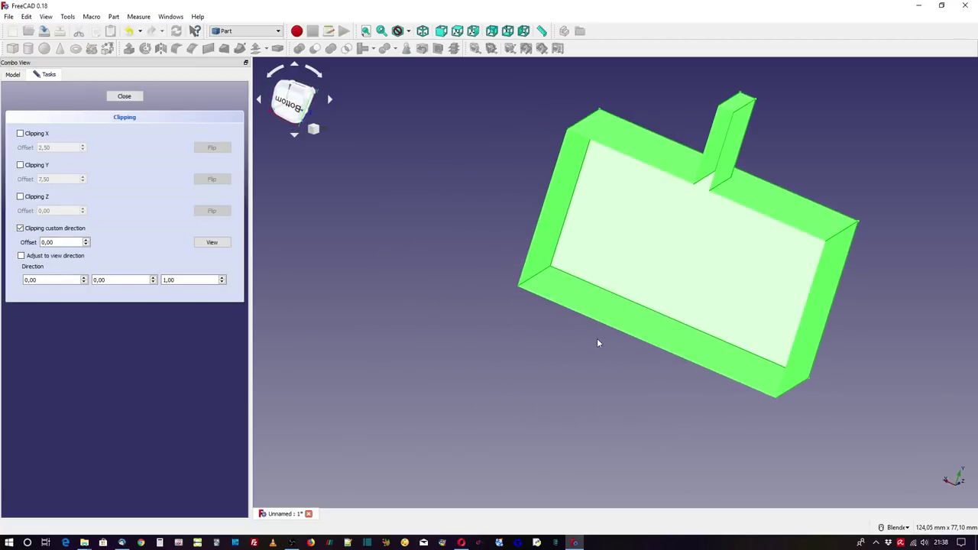
{"action": "left_click", "coordinate": [499, 323]}
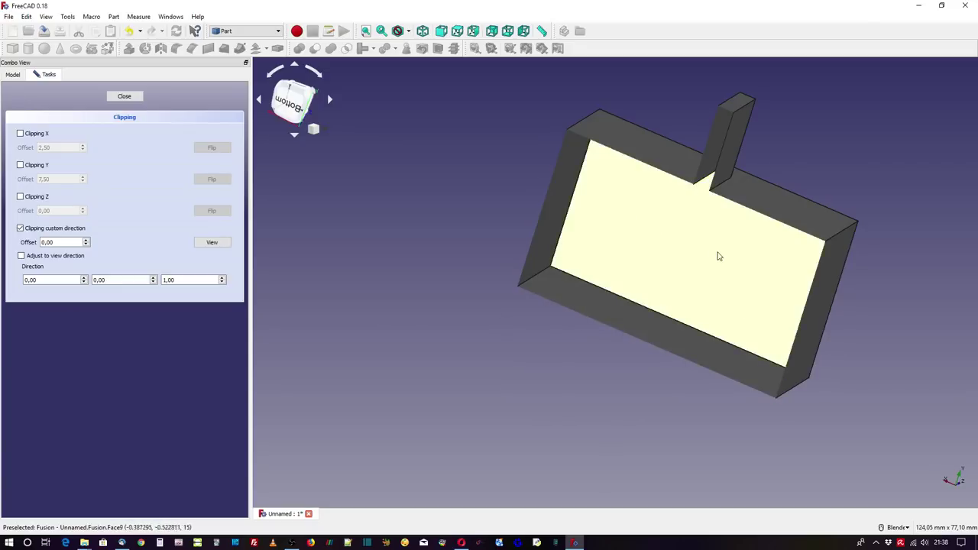
{"action": "scroll", "coordinate": [439, 305], "scroll_direction": "down", "scroll_amount": 2}
{"action": "middle_click_drag", "start_coordinate": [622, 283], "coordinate": [594, 258]}
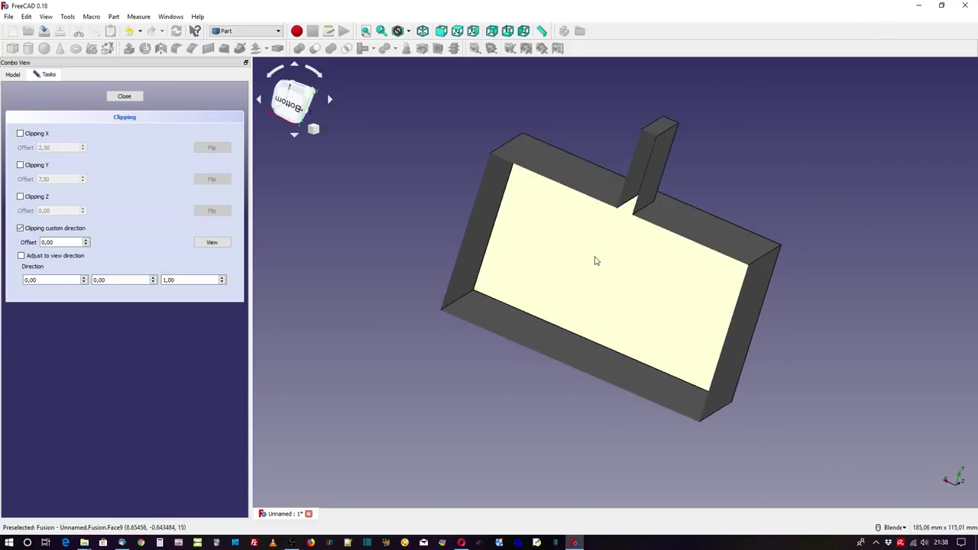
{"action": "mouse_move", "coordinate": [747, 157]}
{"action": "middle_mouse_down"}
{"action": "mouse_move", "coordinate": [713, 176]}
{"action": "mouse_move", "coordinate": [726, 166]}
{"action": "middle_mouse_up"}
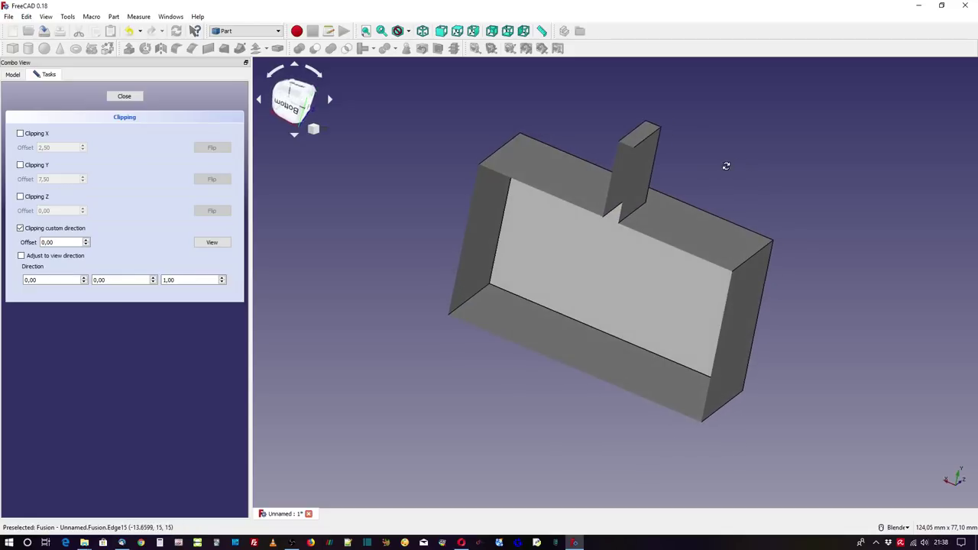
{"action": "left_click", "coordinate": [124, 96]}
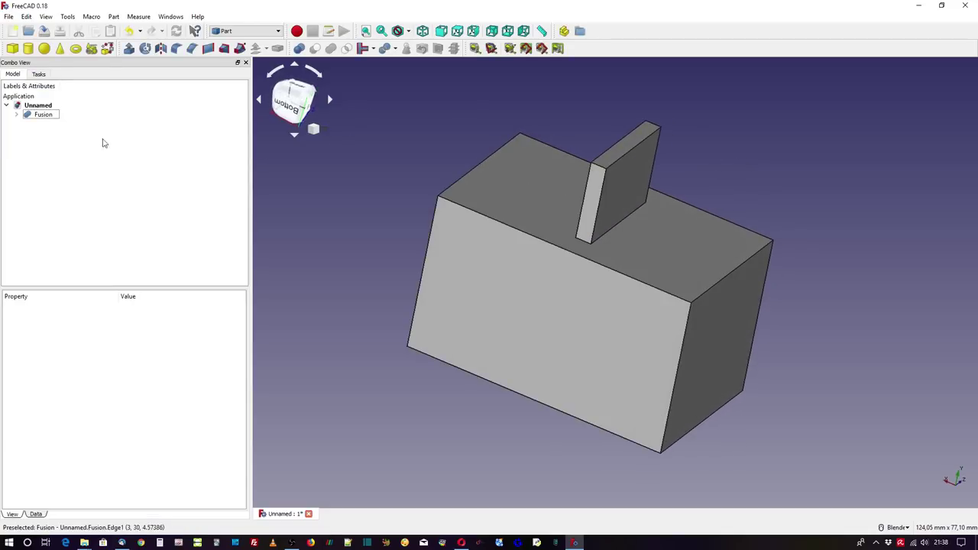
Undo the fusion and combine Cut and Body into a Compound instead
{"action": "left_click", "coordinate": [43, 117]}
{"action": "key", "text": "ctrl+z"}
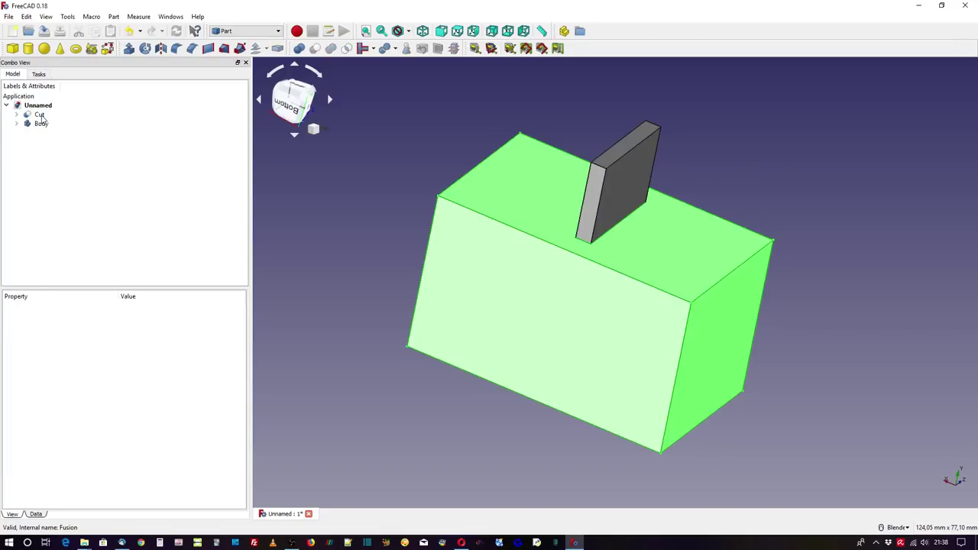
{"action": "left_click", "coordinate": [300, 234]}
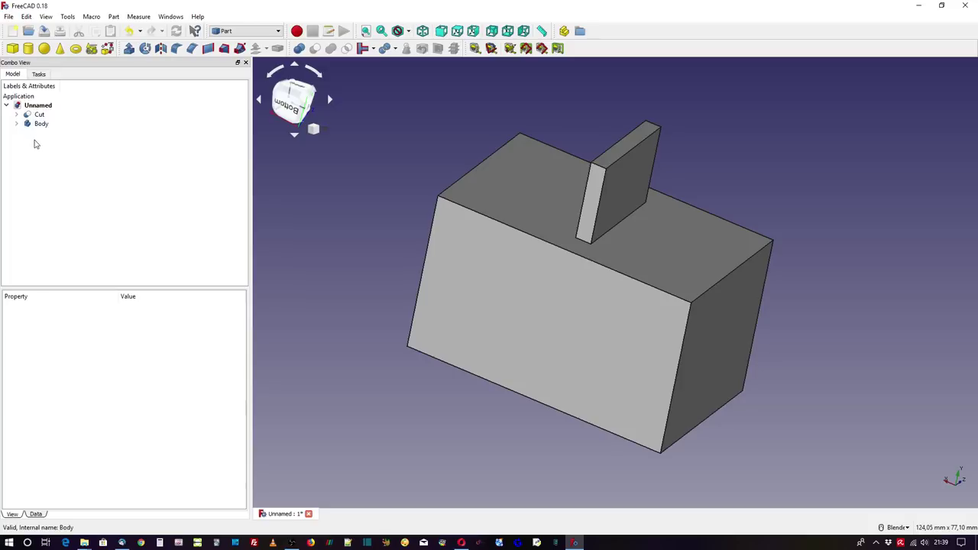
{"action": "left_click_drag", "start_coordinate": [40, 124], "coordinate": [42, 115]}
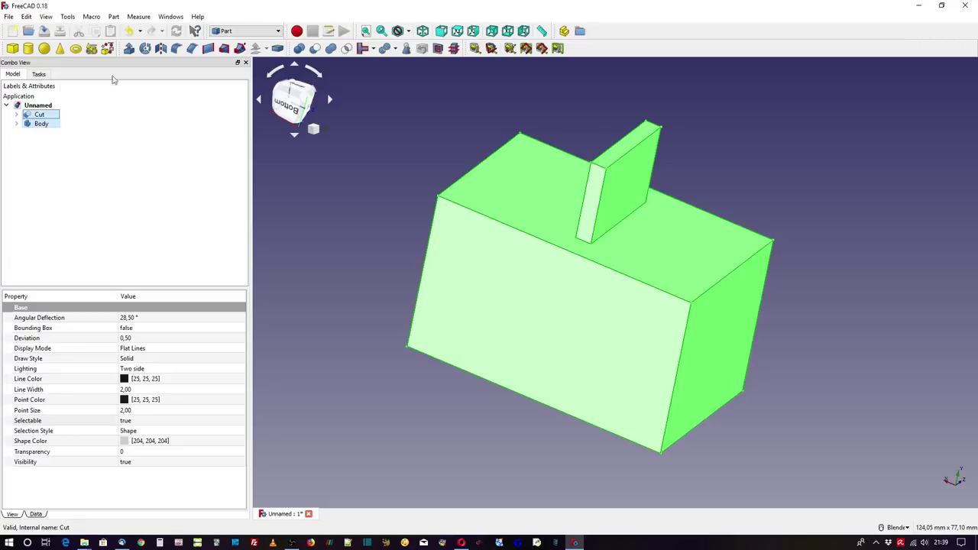
{"action": "left_click", "coordinate": [113, 16]}
{"action": "mouse_move", "coordinate": [138, 227]}
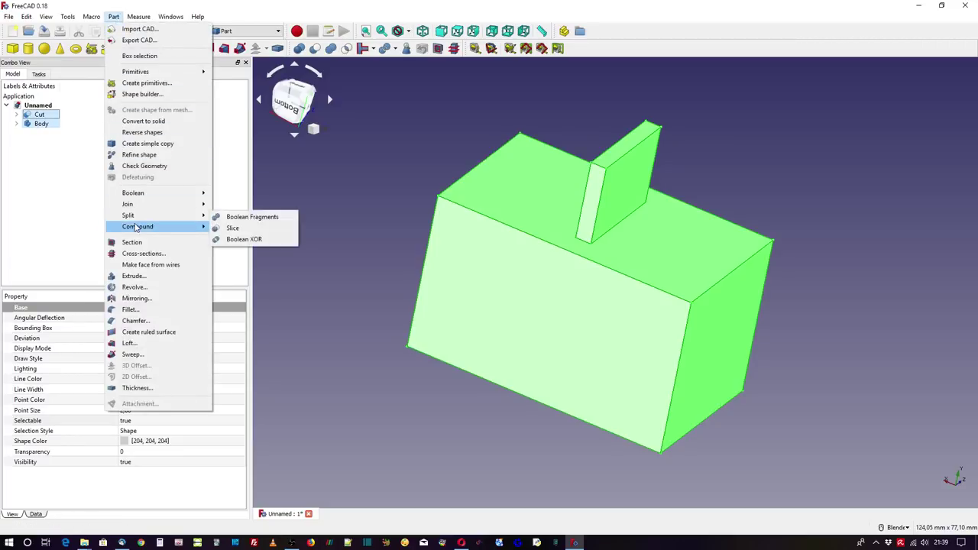
{"action": "left_click", "coordinate": [229, 229]}
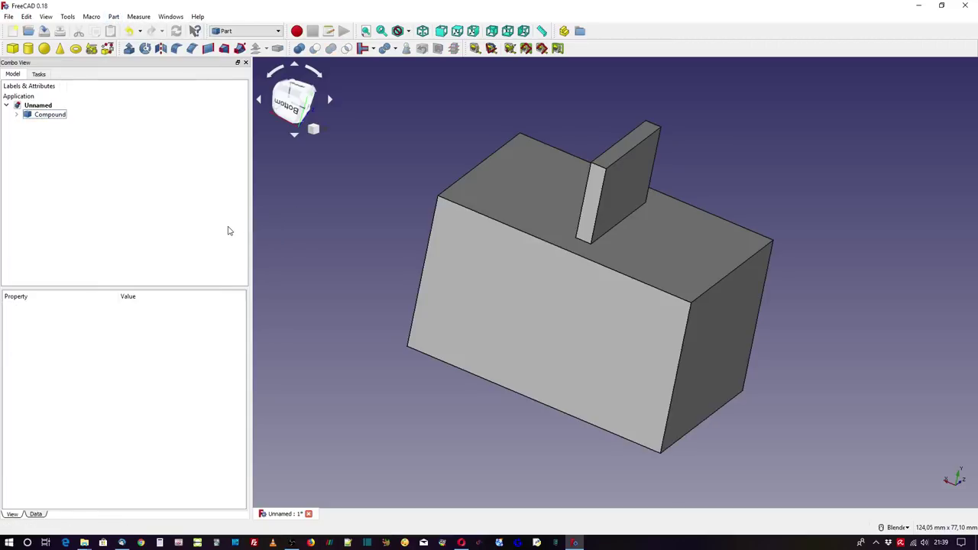
{"action": "middle_click_drag", "start_coordinate": [319, 250], "coordinate": [326, 262]}
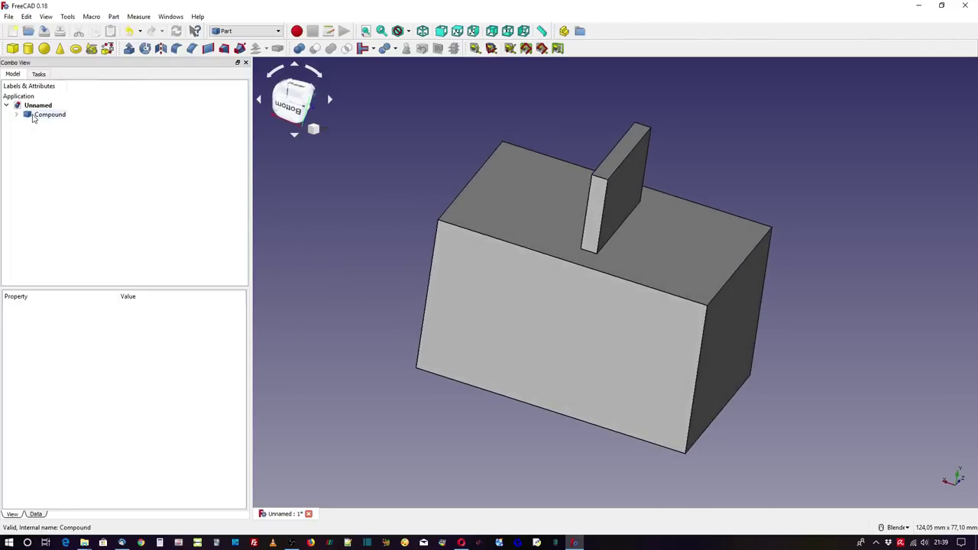
{"action": "left_click", "coordinate": [34, 115]}
Set the Compound's transparency to 79 so the inner T-profile shows through
{"action": "right_click", "coordinate": [40, 116]}
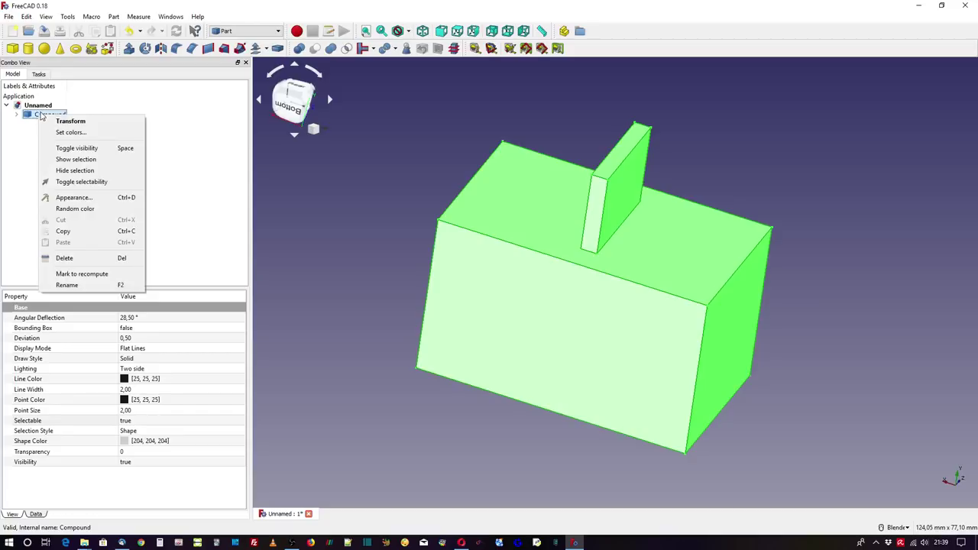
{"action": "left_click", "coordinate": [69, 198]}
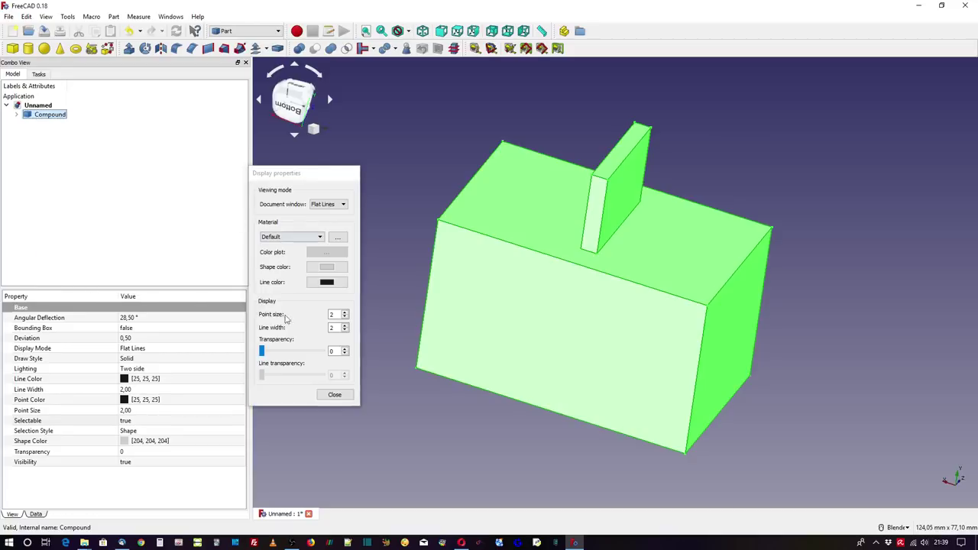
{"action": "left_click_drag", "start_coordinate": [261, 351], "coordinate": [309, 351]}
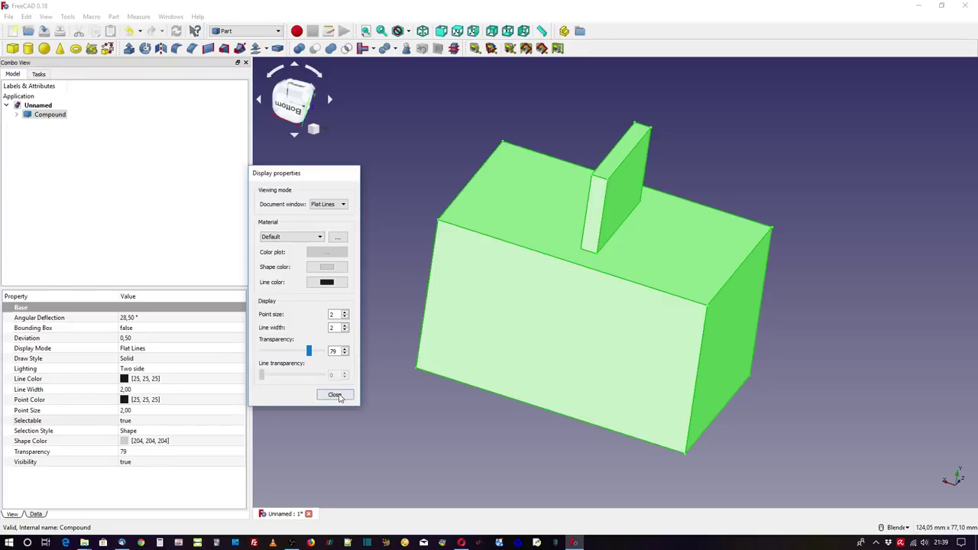
{"action": "left_click", "coordinate": [334, 394]}
{"action": "left_click", "coordinate": [349, 347]}
{"action": "mouse_move", "coordinate": [312, 311]}
{"action": "middle_mouse_down"}
{"action": "mouse_move", "coordinate": [382, 327]}
{"action": "mouse_move", "coordinate": [375, 332]}
{"action": "mouse_move", "coordinate": [393, 328]}
{"action": "mouse_move", "coordinate": [393, 308]}
{"action": "mouse_move", "coordinate": [385, 311]}
{"action": "middle_mouse_up"}
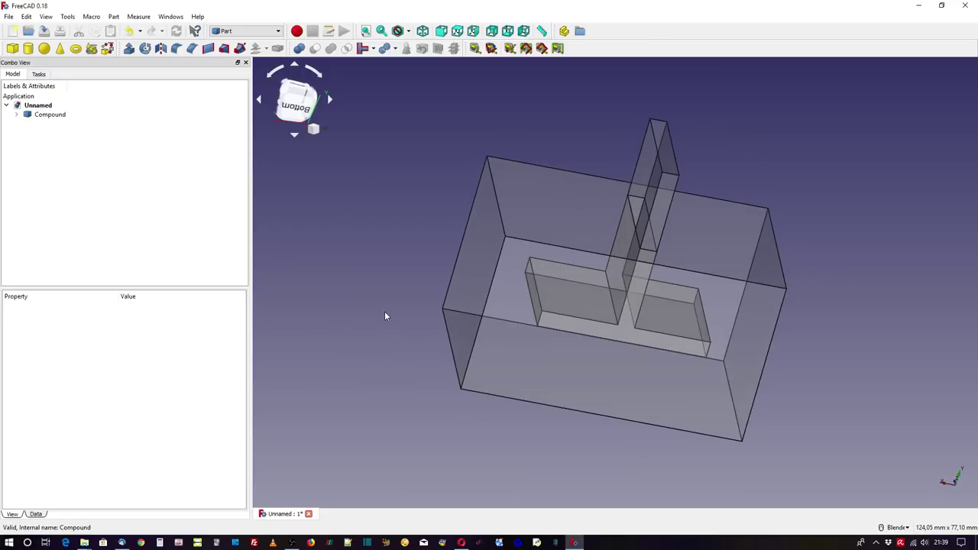
{"action": "left_click", "coordinate": [252, 31]}
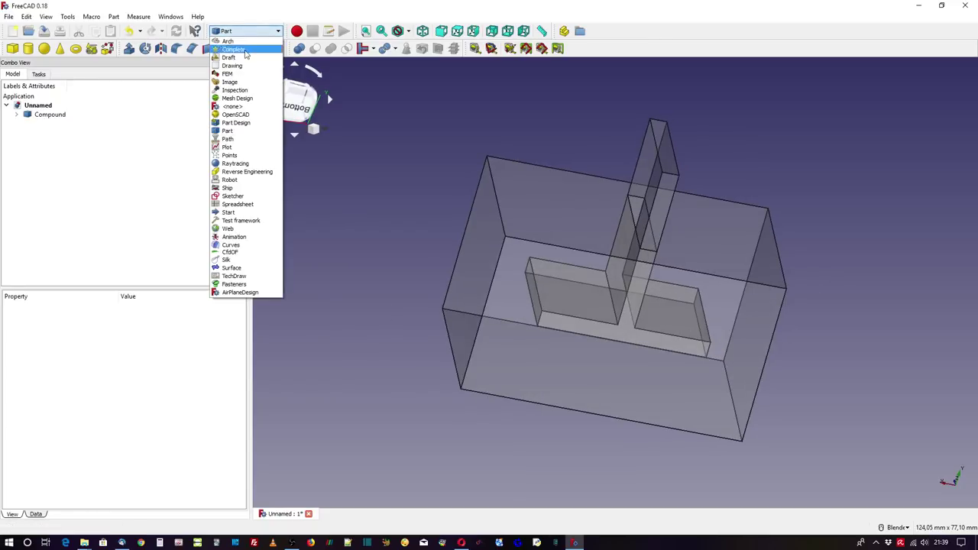
{"action": "left_click", "coordinate": [238, 74]}
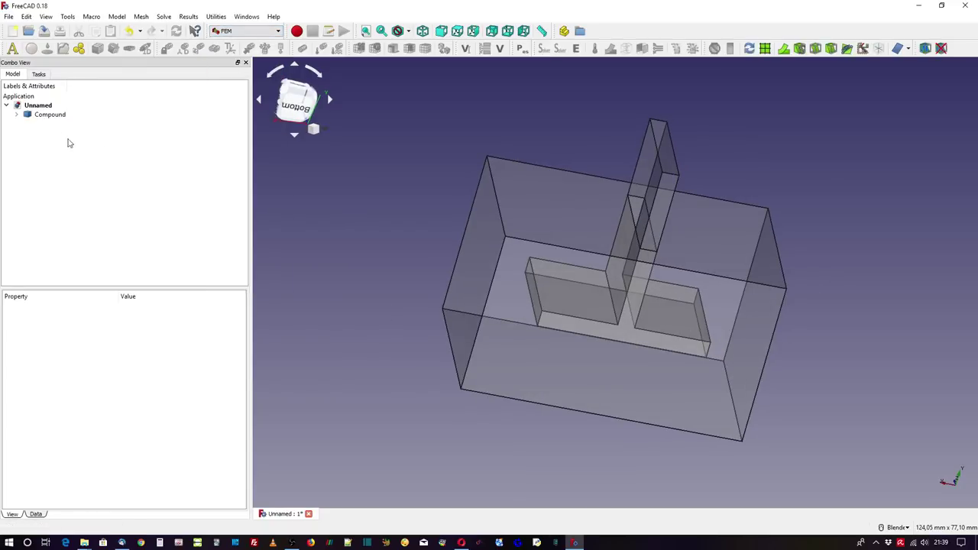
{"action": "left_click", "coordinate": [50, 114]}
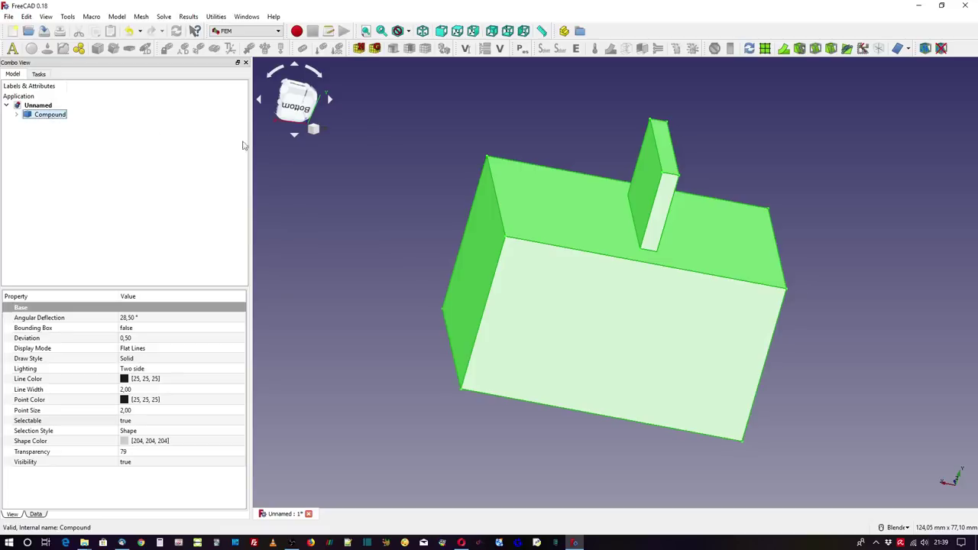
{"action": "left_click", "coordinate": [375, 49]}
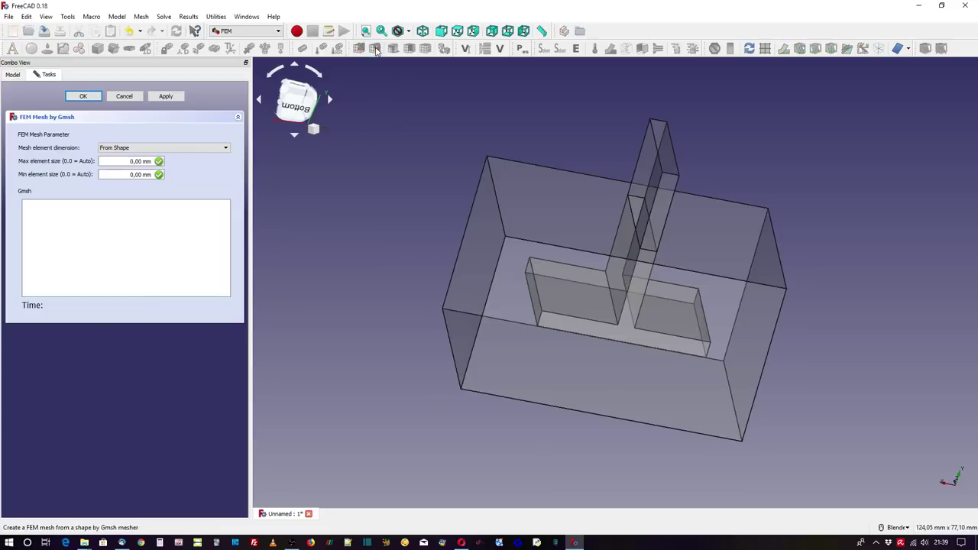
{"action": "left_click", "coordinate": [166, 97]}
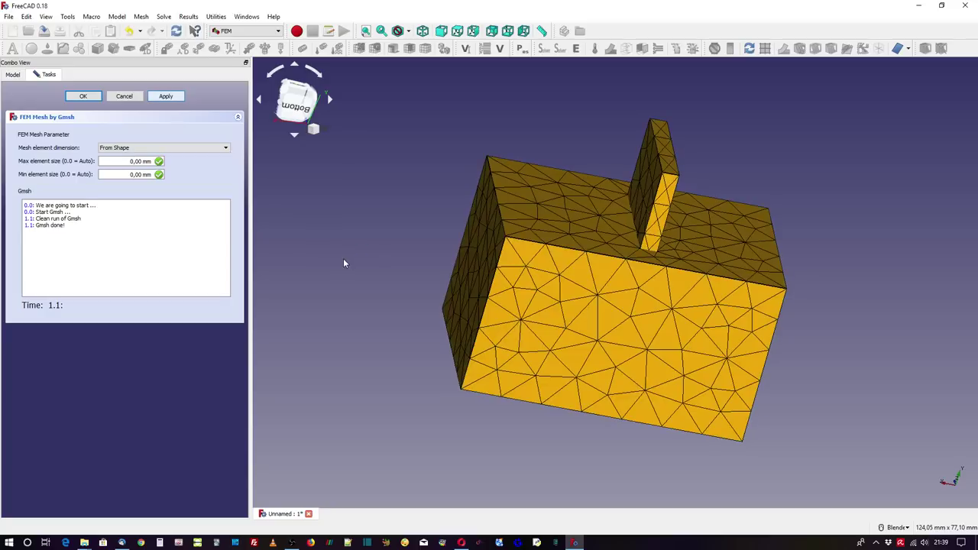
{"action": "mouse_move", "coordinate": [340, 279]}
{"action": "middle_mouse_down"}
{"action": "mouse_move", "coordinate": [413, 304]}
{"action": "mouse_move", "coordinate": [448, 338]}
{"action": "mouse_move", "coordinate": [512, 328]}
{"action": "middle_mouse_up"}
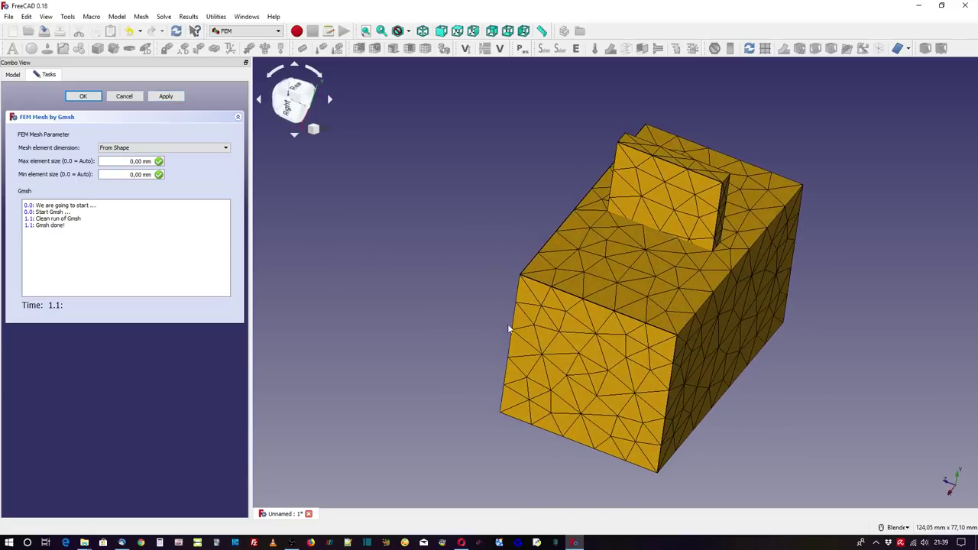
{"action": "scroll", "coordinate": [711, 248], "scroll_direction": "up", "scroll_amount": 2}
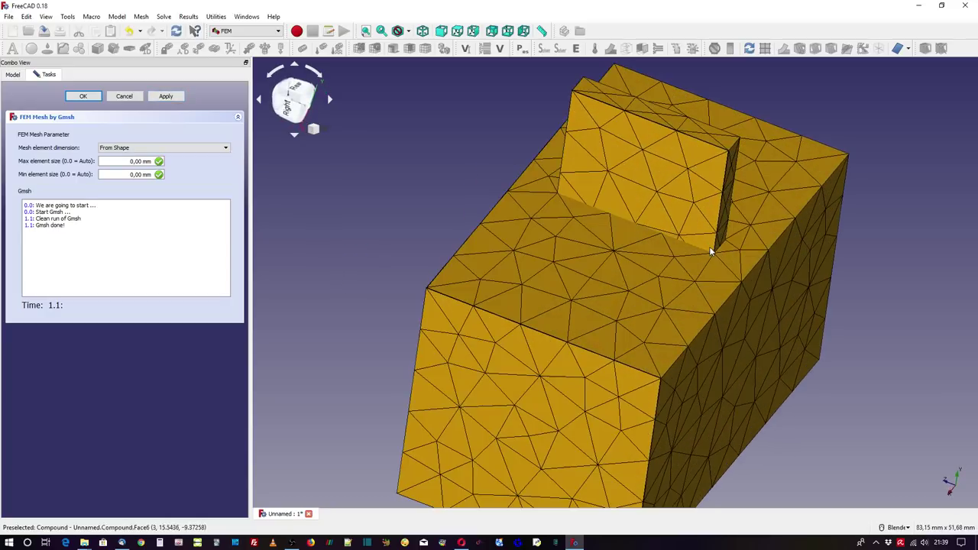
{"action": "scroll", "coordinate": [635, 201], "scroll_direction": "up", "scroll_amount": 2}
{"action": "scroll", "coordinate": [639, 201], "scroll_direction": "up", "scroll_amount": 2}
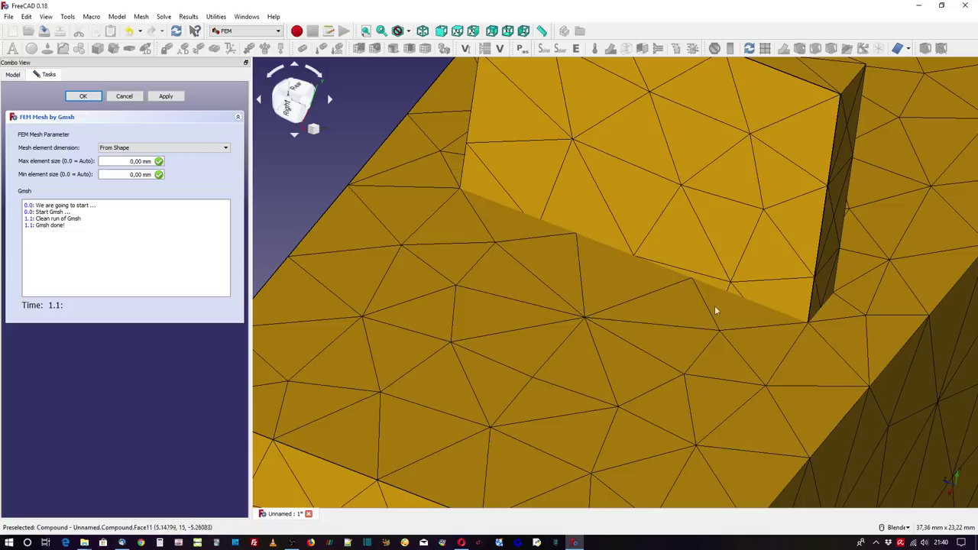
{"action": "mouse_move", "coordinate": [825, 323]}
{"action": "middle_mouse_down"}
{"action": "mouse_move", "coordinate": [714, 376]}
{"action": "mouse_move", "coordinate": [597, 367]}
{"action": "mouse_move", "coordinate": [566, 390]}
{"action": "middle_mouse_up"}
{"action": "scroll", "coordinate": [596, 398], "scroll_direction": "down", "scroll_amount": 3}
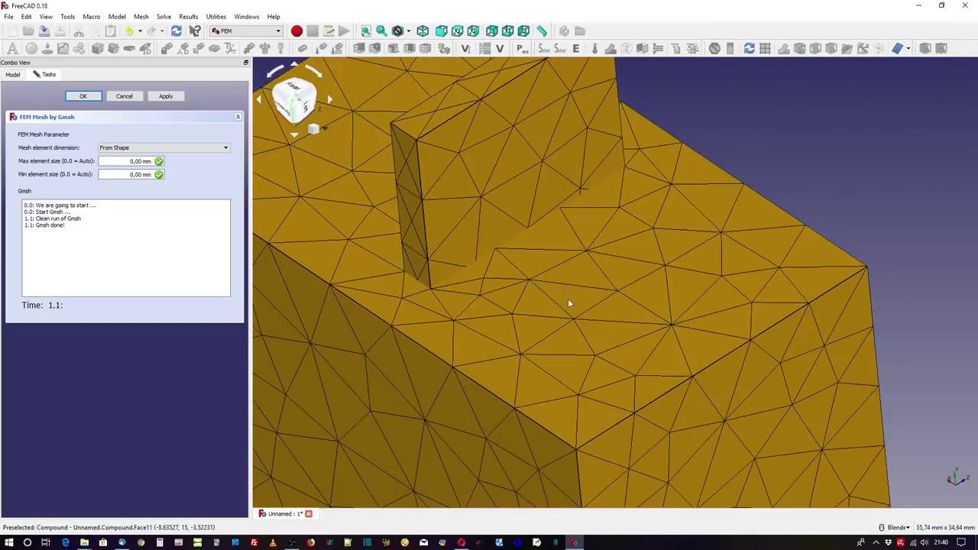
{"action": "mouse_move", "coordinate": [568, 299]}
{"action": "middle_mouse_down"}
{"action": "mouse_move", "coordinate": [518, 279]}
{"action": "mouse_move", "coordinate": [573, 280]}
{"action": "middle_mouse_up"}
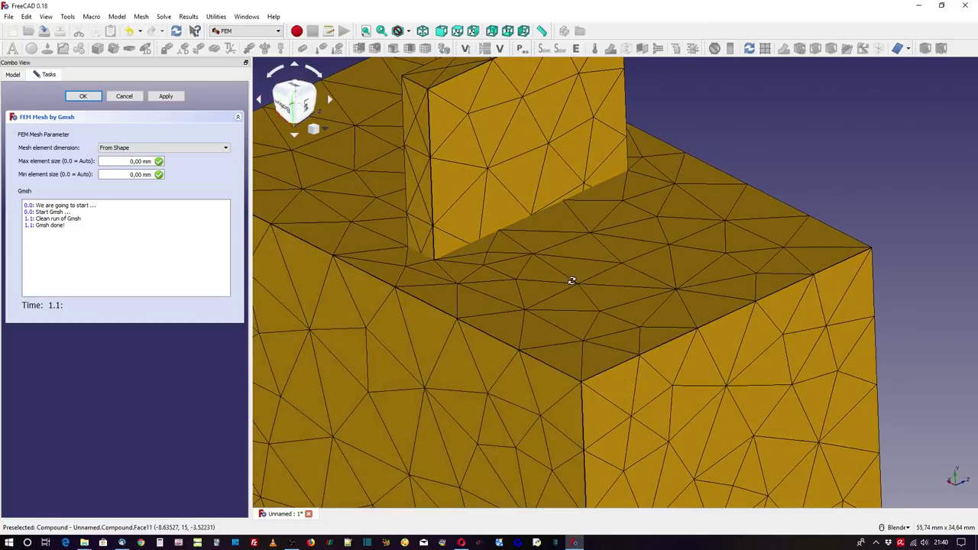
{"action": "scroll", "coordinate": [753, 252], "scroll_direction": "down", "scroll_amount": 2}
{"action": "mouse_move", "coordinate": [489, 337]}
{"action": "middle_mouse_down"}
{"action": "mouse_move", "coordinate": [670, 422]}
{"action": "mouse_move", "coordinate": [703, 428]}
{"action": "middle_mouse_up"}
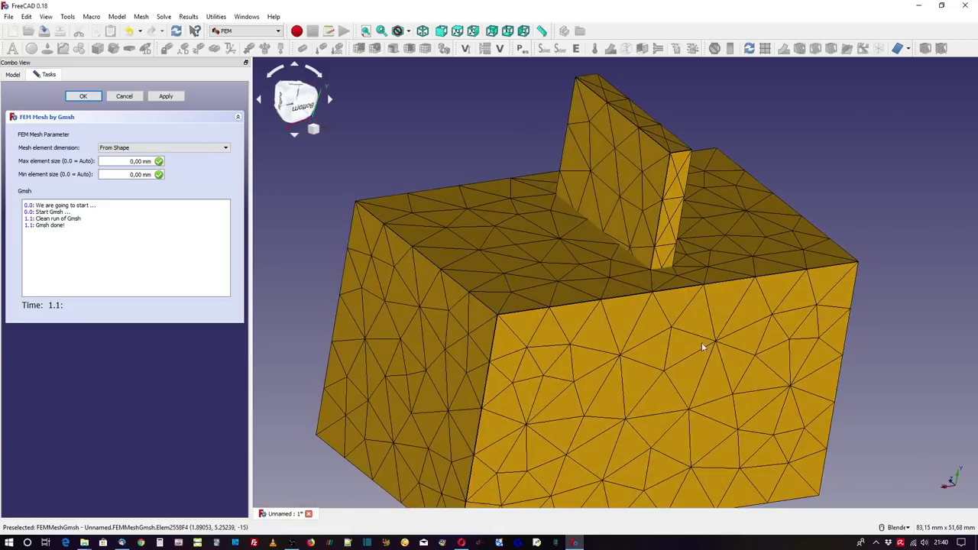
{"action": "left_click", "coordinate": [124, 96]}
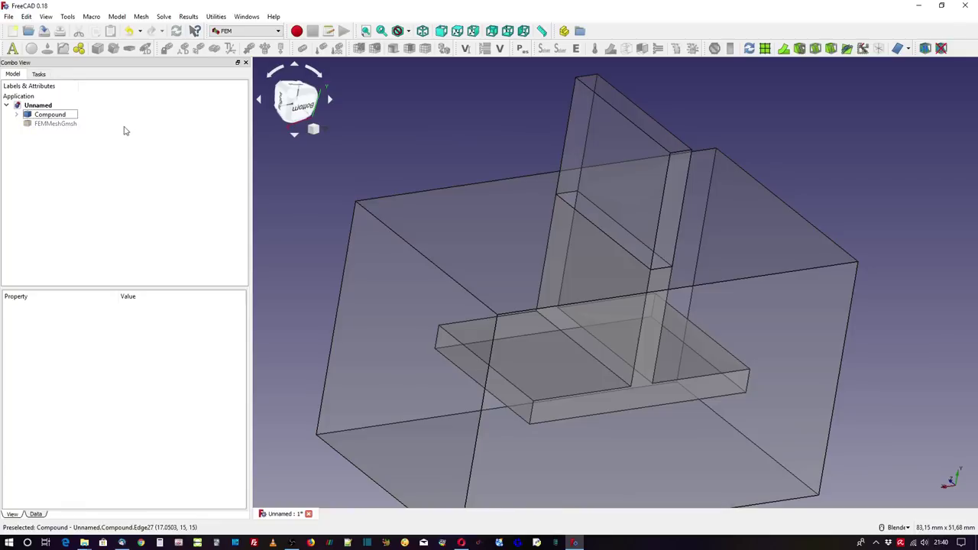
{"action": "left_click", "coordinate": [64, 126]}
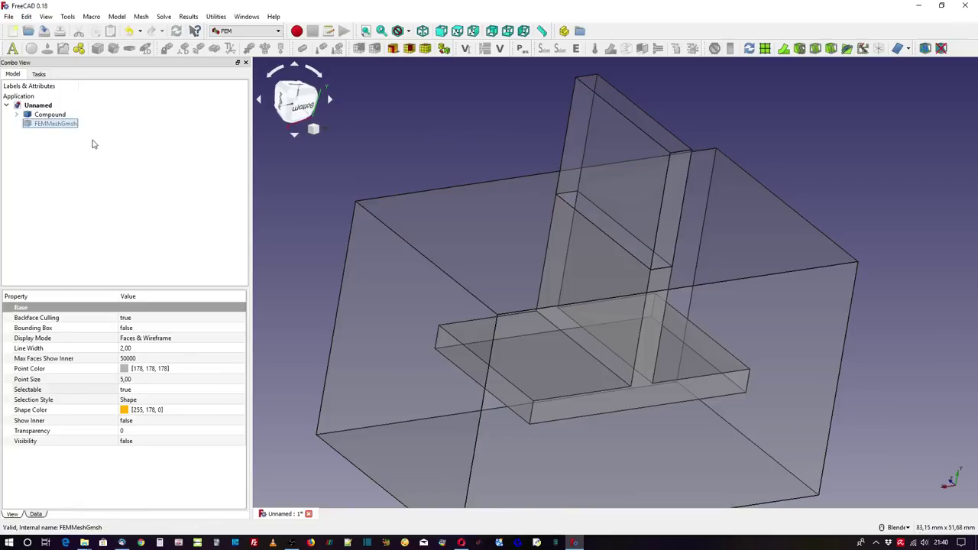
{"action": "key", "text": "Delete"}
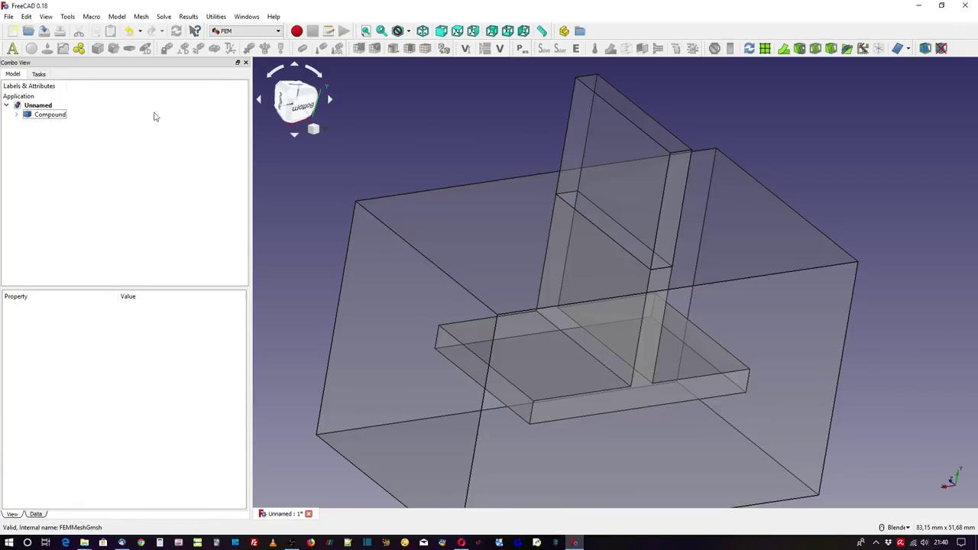
{"action": "left_click", "coordinate": [243, 32]}
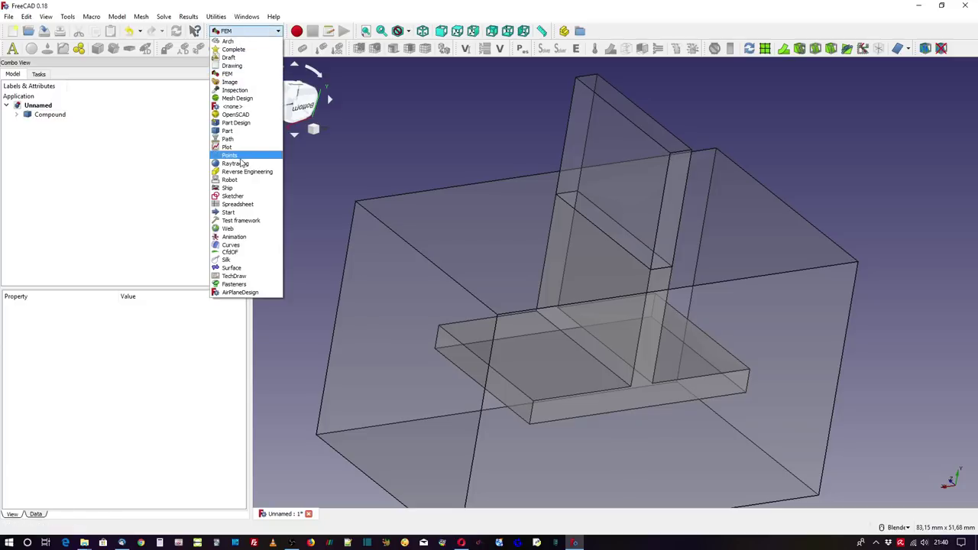
{"action": "left_click", "coordinate": [233, 126]}
{"action": "left_click", "coordinate": [50, 114]}
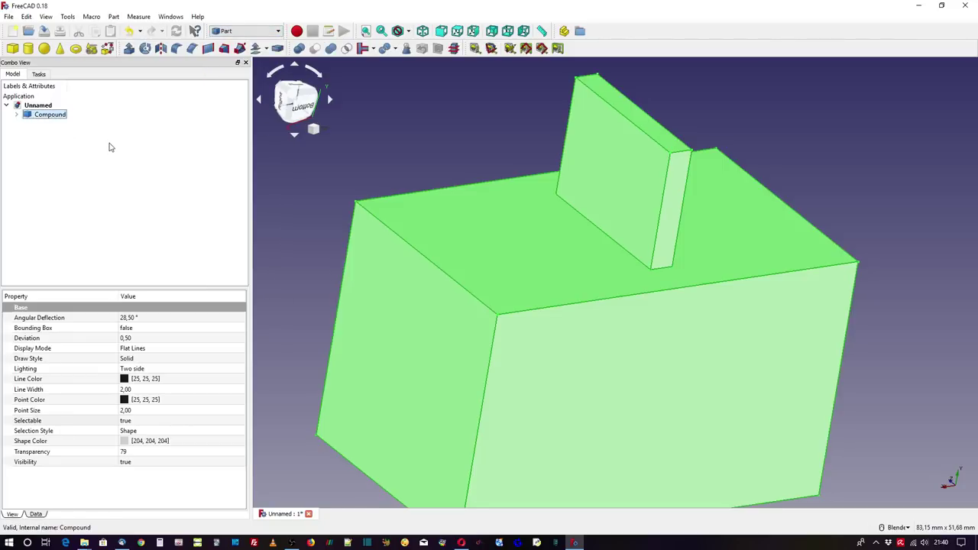
Delete the Compound, keeping the Body and Cut solids
{"action": "key", "text": "Delete"}
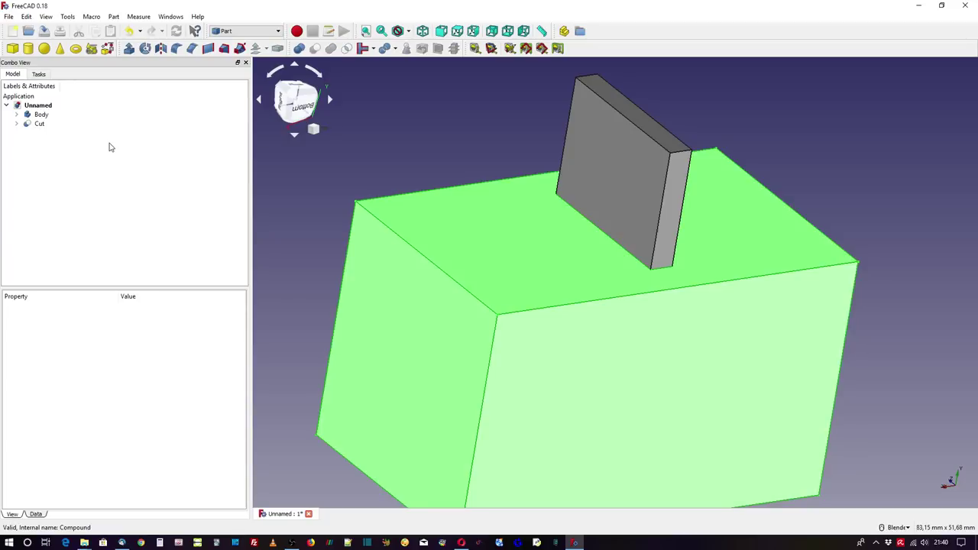
{"action": "left_click", "coordinate": [465, 170]}
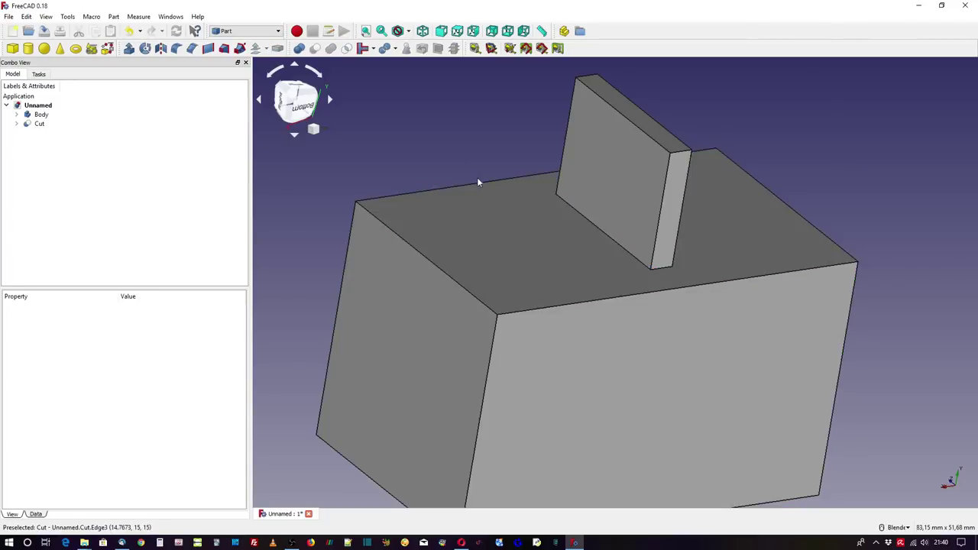
{"action": "scroll", "coordinate": [477, 177], "scroll_direction": "down", "scroll_amount": 2}
{"action": "mouse_move", "coordinate": [337, 269]}
{"action": "middle_mouse_down"}
{"action": "mouse_move", "coordinate": [461, 298]}
{"action": "mouse_move", "coordinate": [346, 280]}
{"action": "middle_mouse_up"}
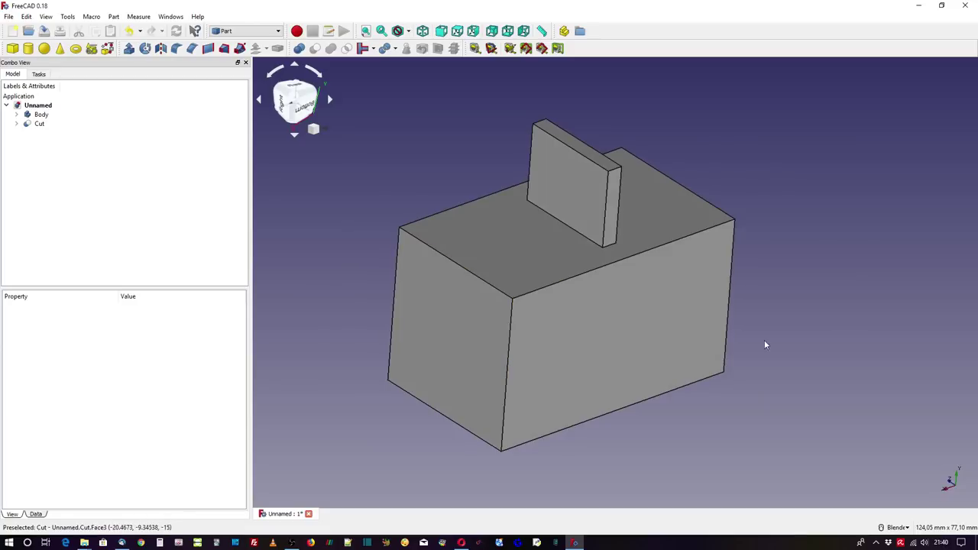
{"action": "middle_click_drag", "start_coordinate": [845, 328], "coordinate": [826, 325]}
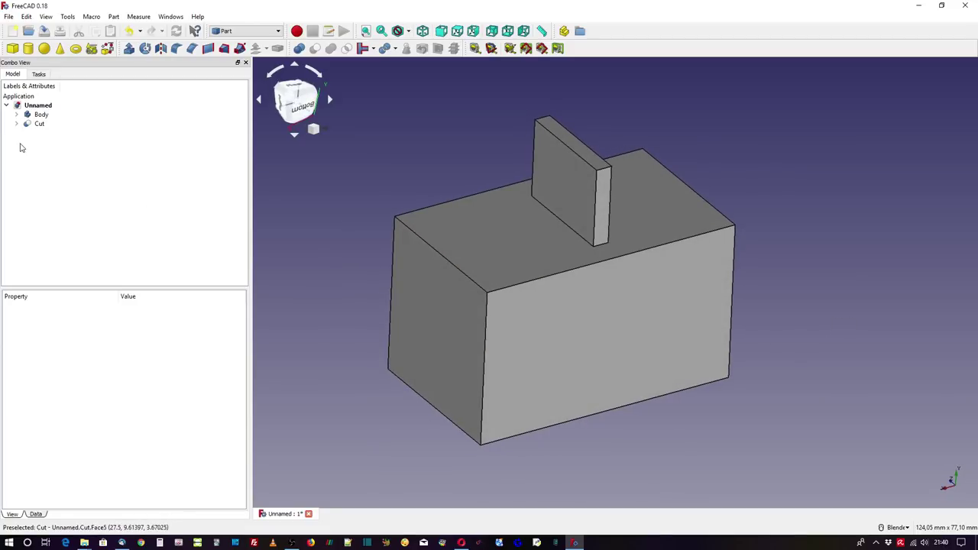
Merge Body and Cut into a Boolean Fragments object
{"action": "left_click", "coordinate": [33, 124]}
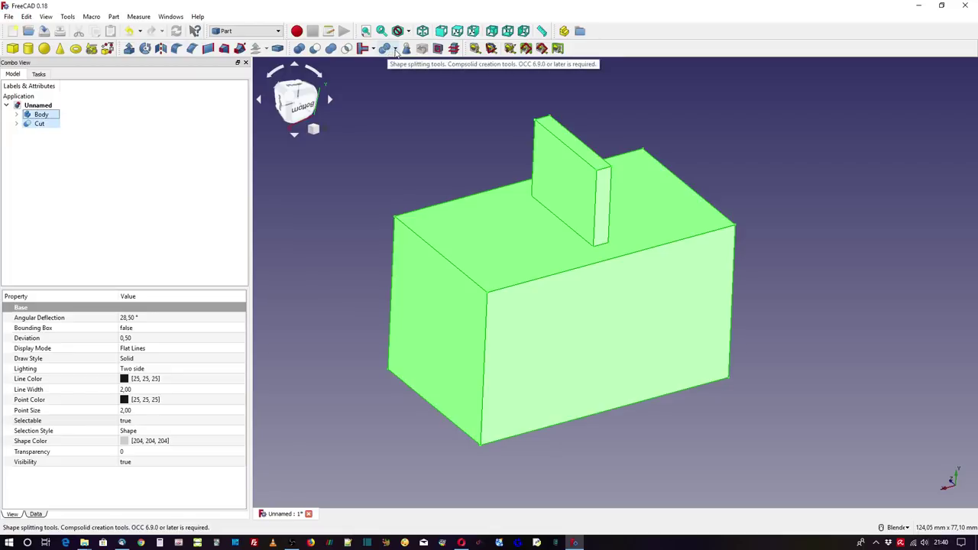
{"action": "left_click", "coordinate": [395, 49]}
{"action": "left_click", "coordinate": [406, 64]}
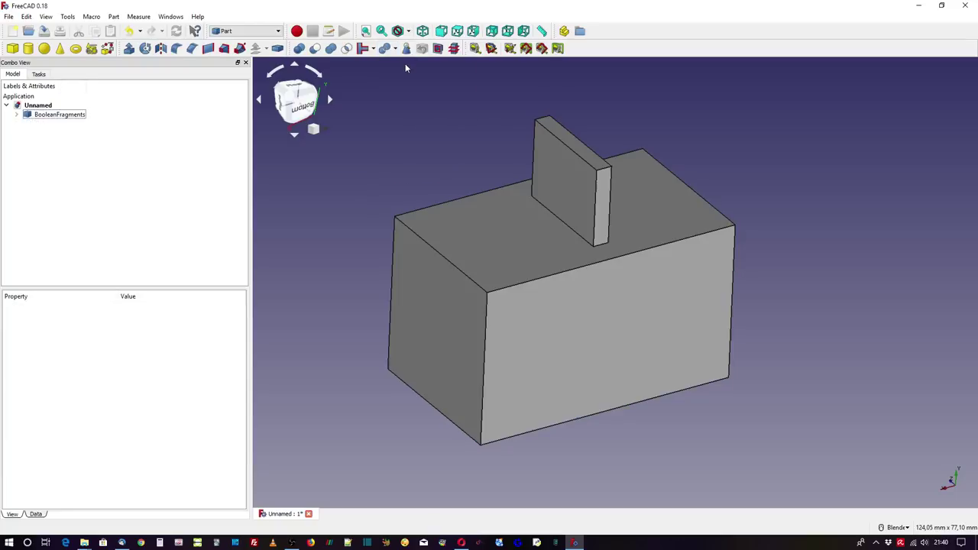
{"action": "left_click", "coordinate": [63, 116]}
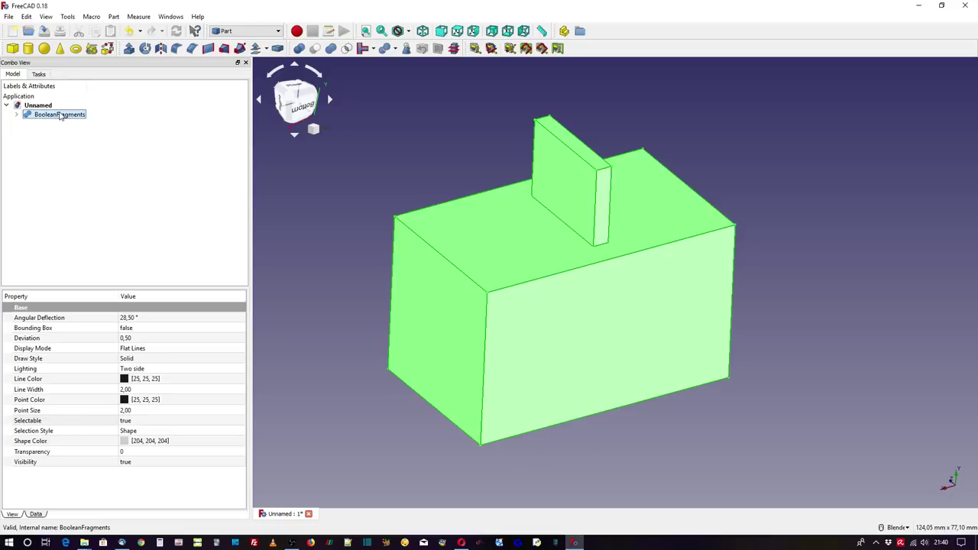
Check BooleanFragments geometry and read its content: valid, 2 solids, 20 faces, 44 edges, 119 shapes
{"action": "left_click", "coordinate": [406, 49]}
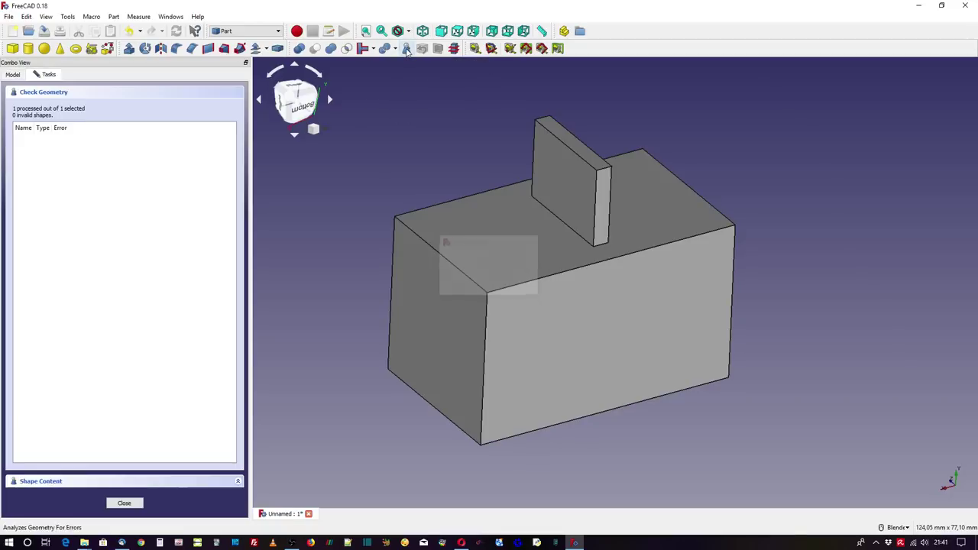
{"action": "left_click", "coordinate": [238, 482]}
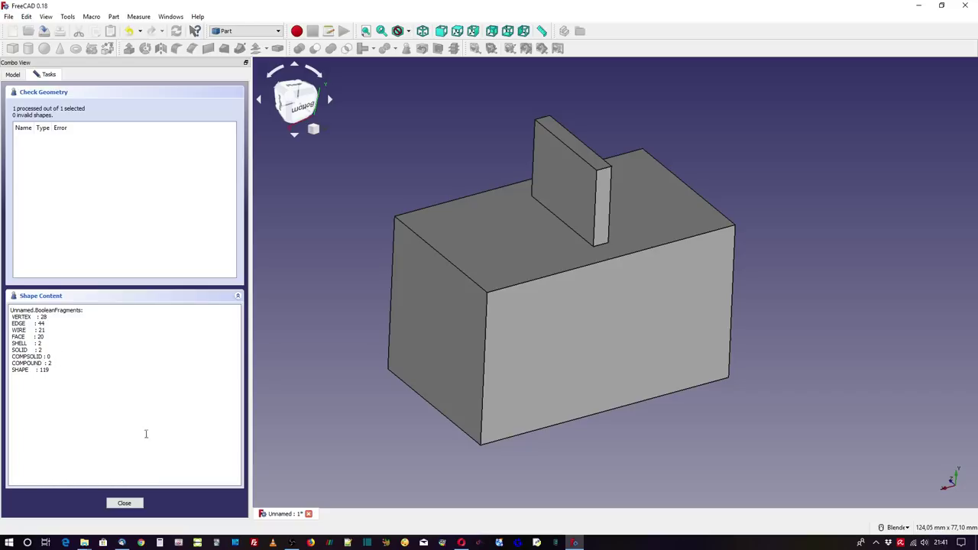
{"action": "left_click", "coordinate": [124, 503]}
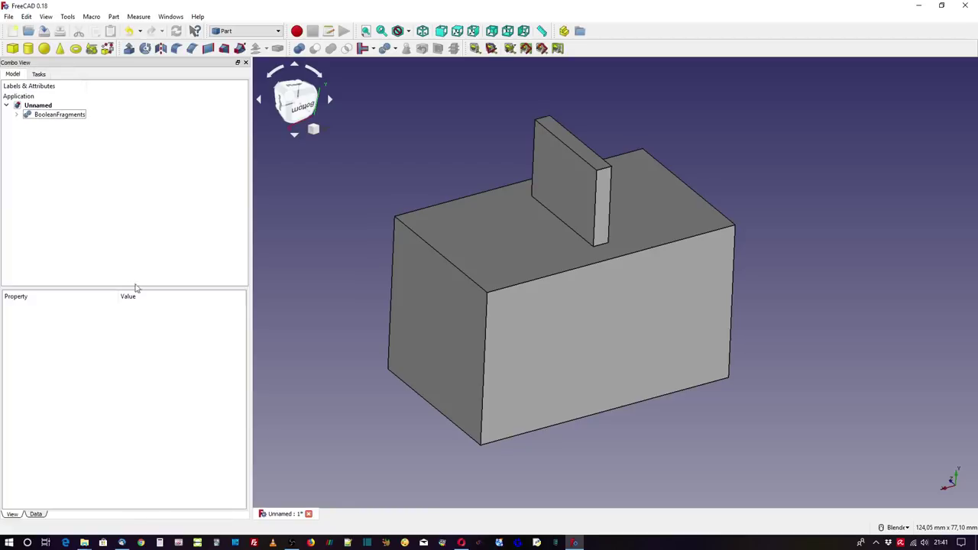
{"action": "left_click", "coordinate": [58, 117]}
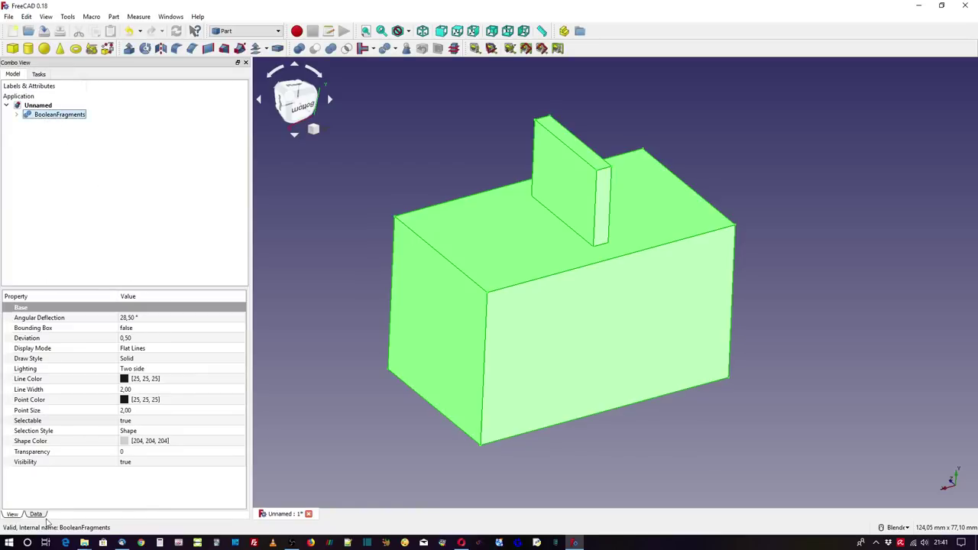
{"action": "left_click", "coordinate": [35, 513]}
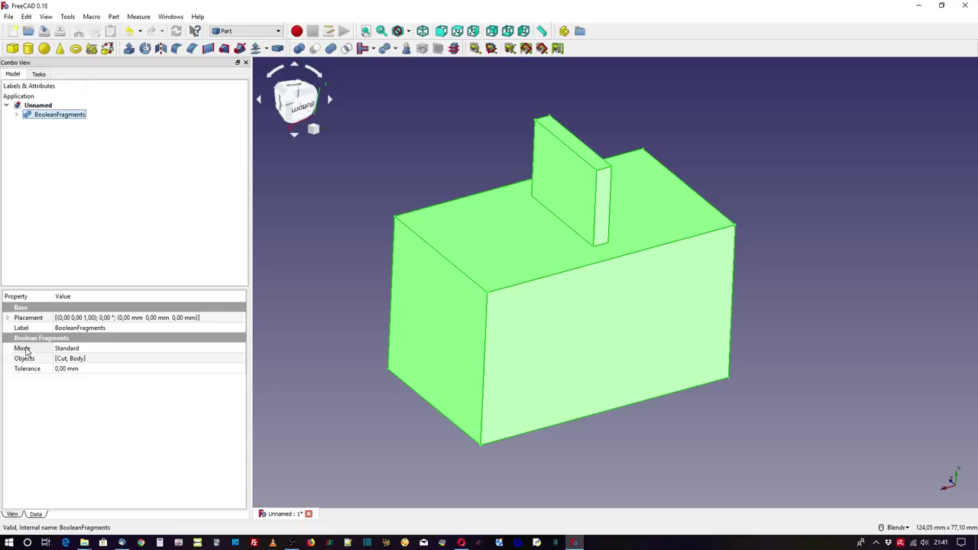
{"action": "left_click", "coordinate": [71, 350]}
{"action": "left_click", "coordinate": [72, 350]}
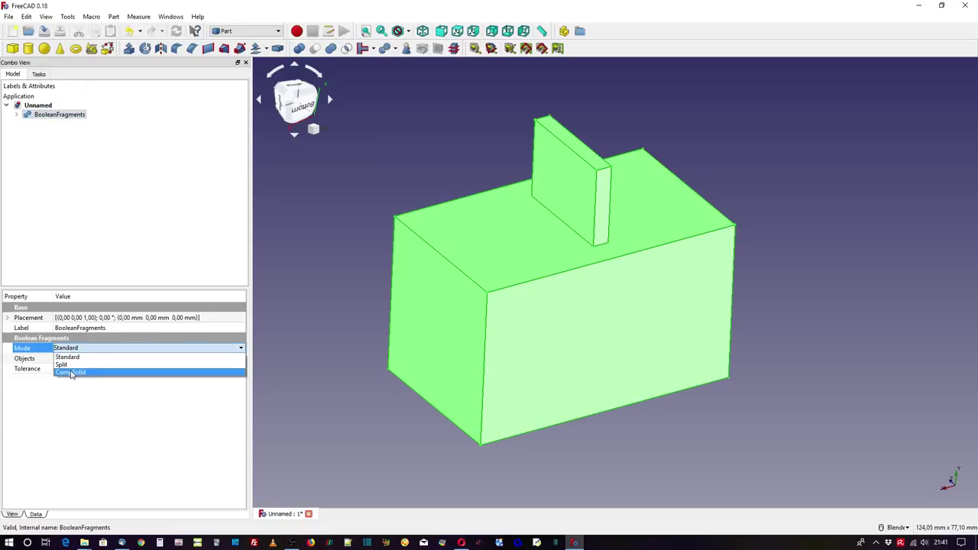
{"action": "left_click", "coordinate": [72, 372]}
{"action": "left_click", "coordinate": [106, 184]}
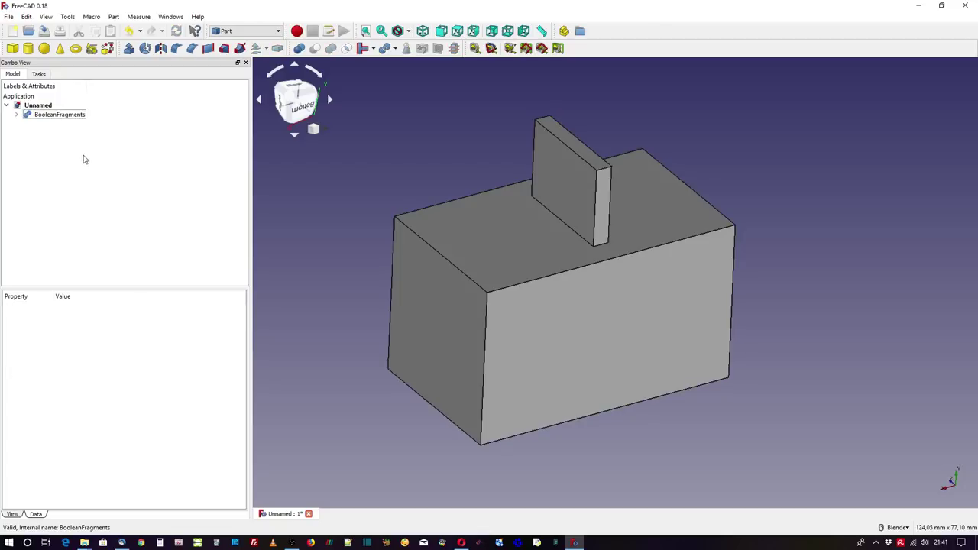
{"action": "left_click", "coordinate": [60, 115]}
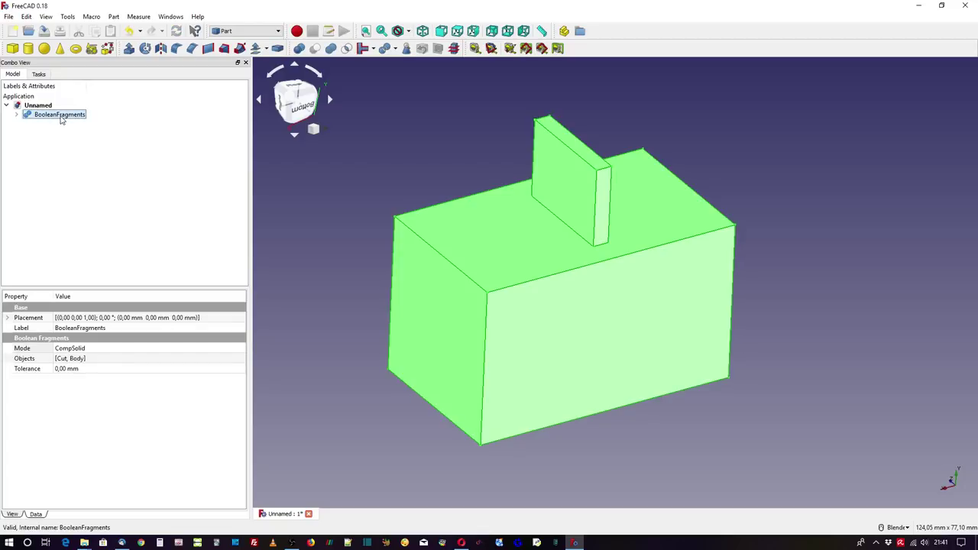
{"action": "left_click", "coordinate": [407, 49]}
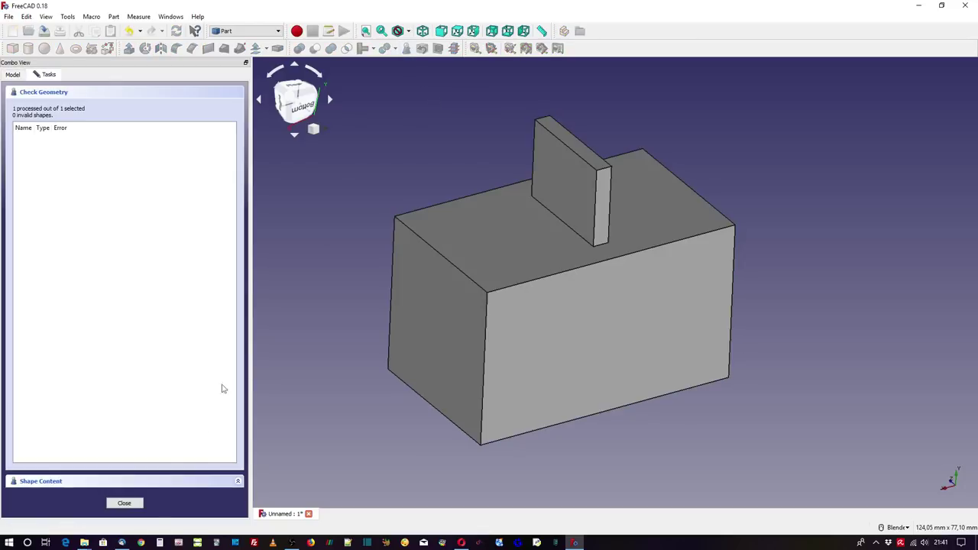
{"action": "left_click", "coordinate": [236, 480]}
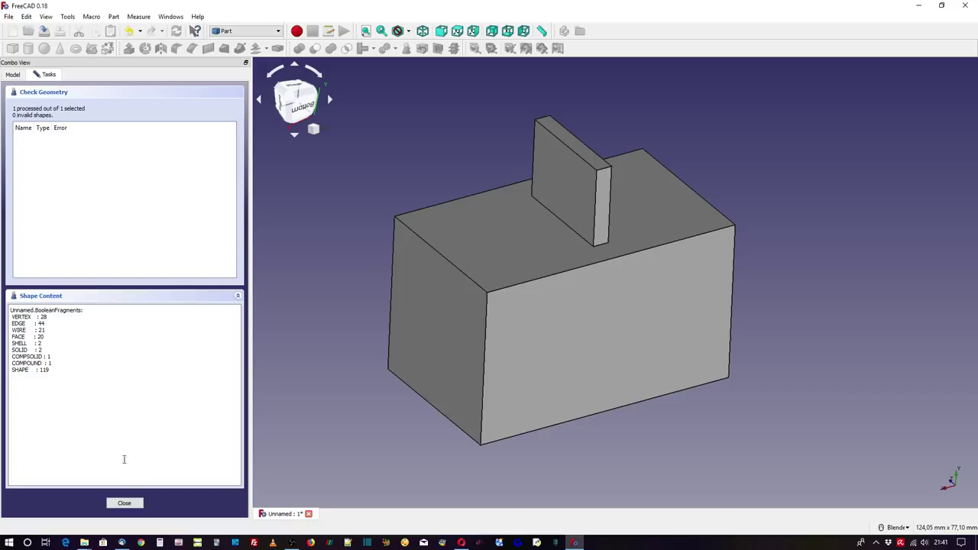
Wrap the BooleanFragments object in a Compound Filter
{"action": "left_click", "coordinate": [124, 504]}
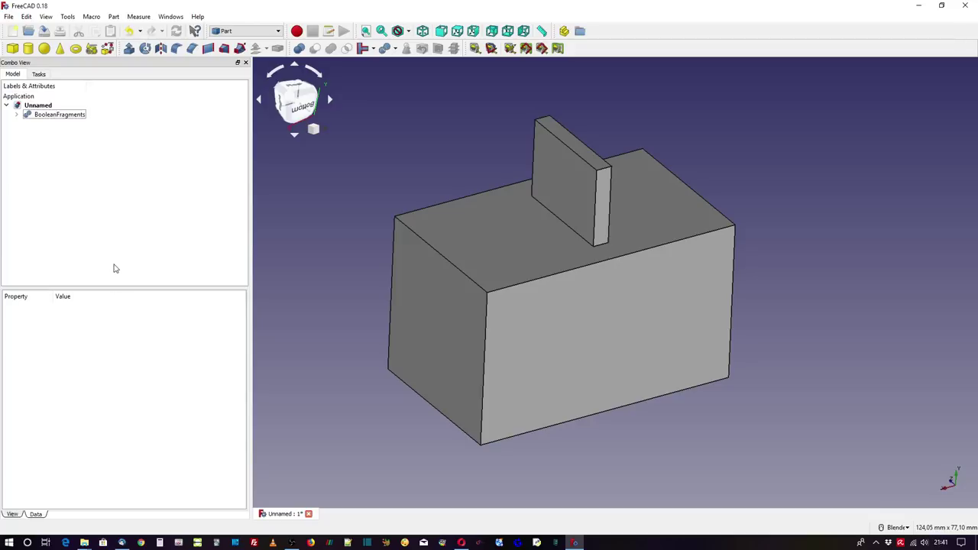
{"action": "left_click", "coordinate": [61, 116]}
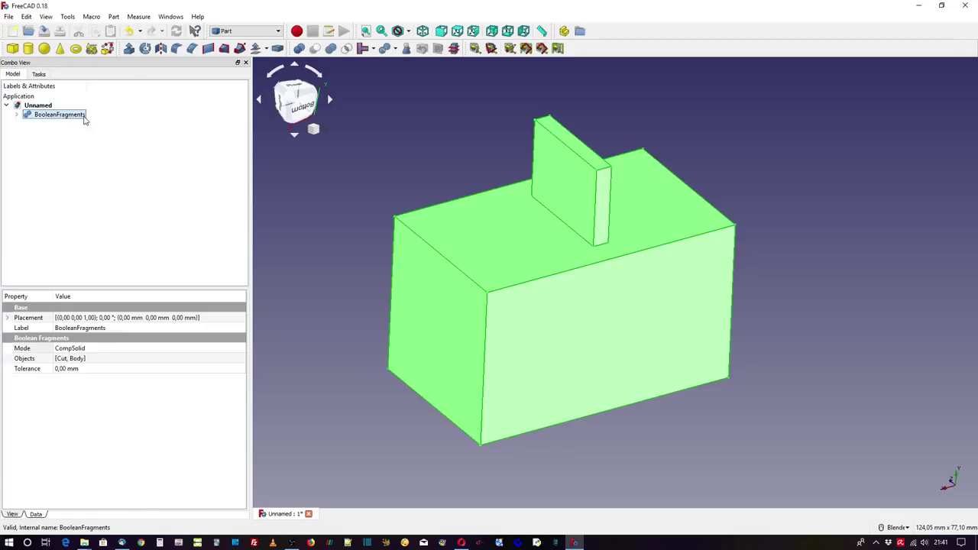
{"action": "left_click", "coordinate": [113, 17]}
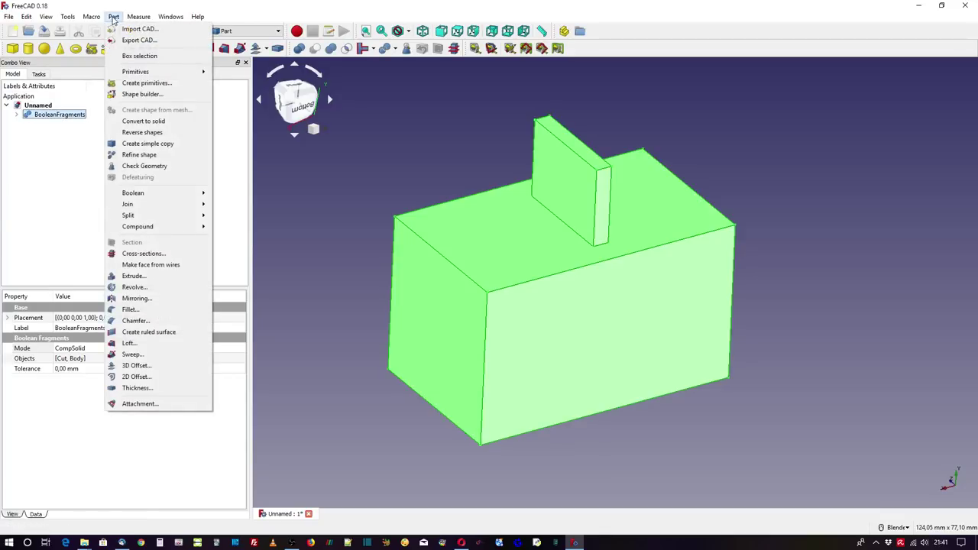
{"action": "mouse_move", "coordinate": [137, 227]}
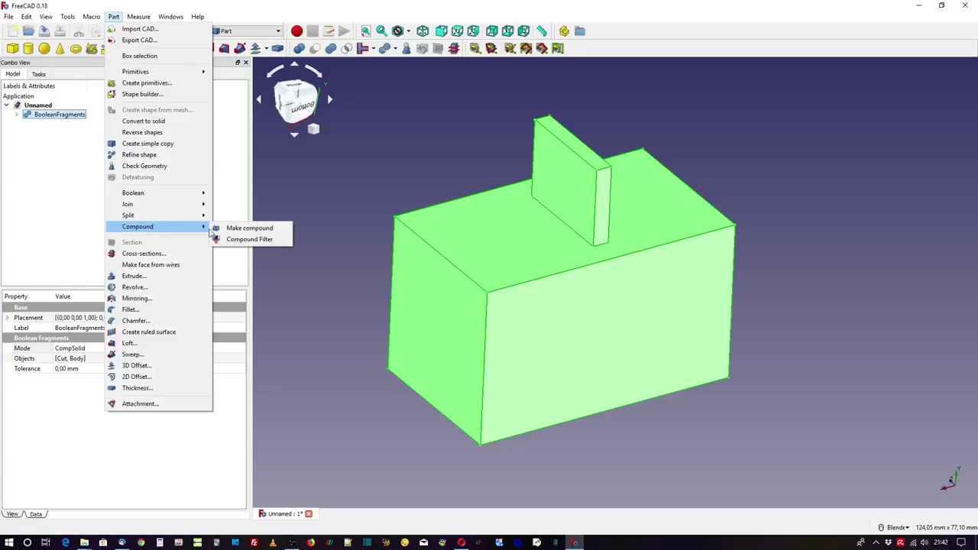
{"action": "left_click", "coordinate": [235, 240]}
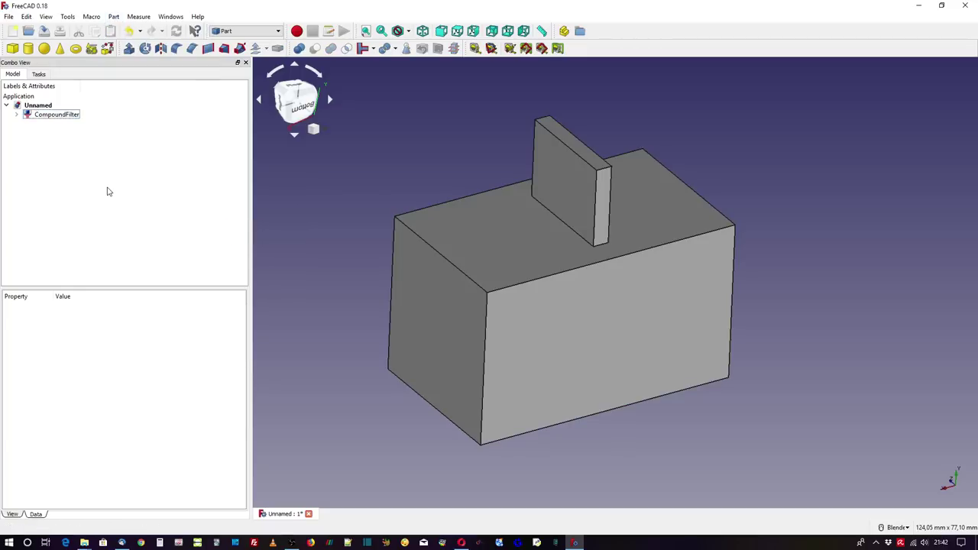
Check CompoundFilter geometry: 2 solids, 1 compsolid, 0 compounds, 118 shapes
{"action": "left_click", "coordinate": [65, 119]}
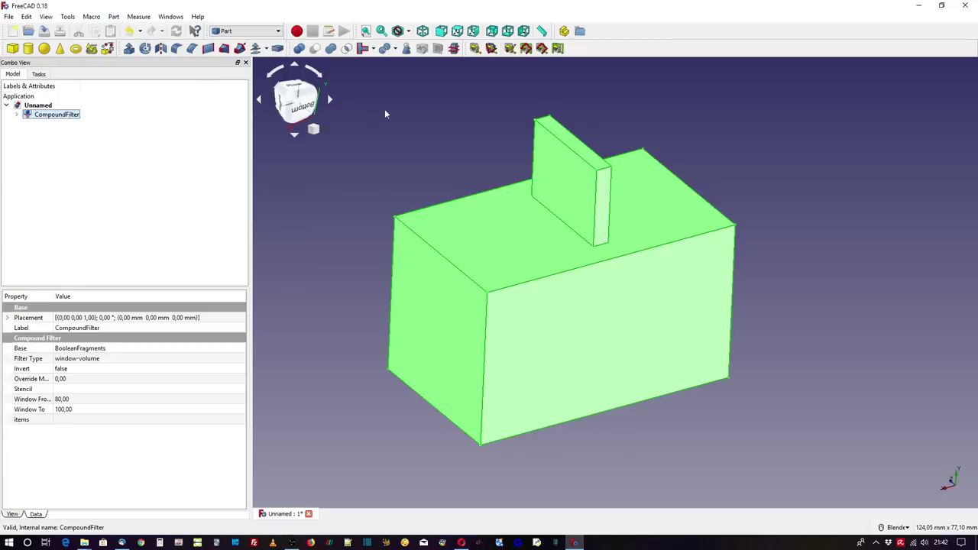
{"action": "left_click", "coordinate": [406, 48]}
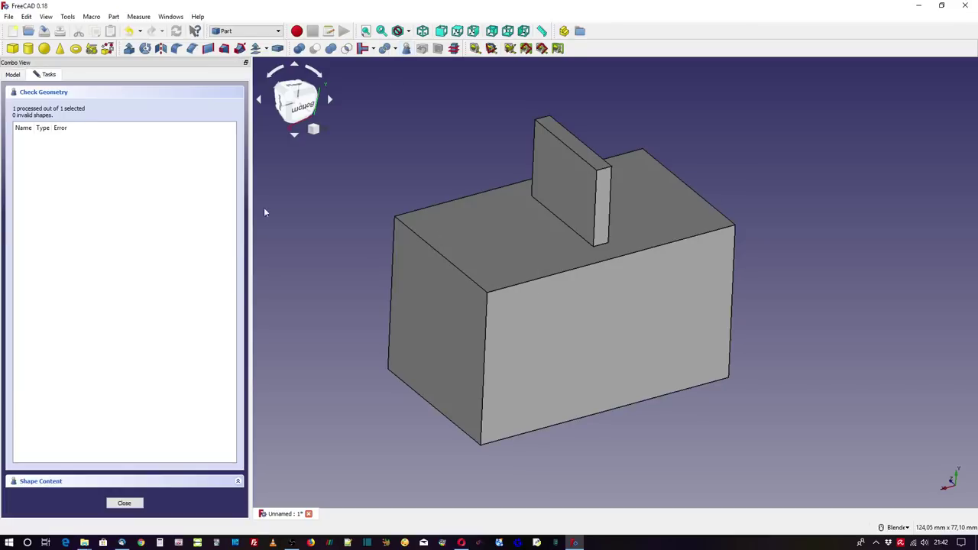
{"action": "left_click", "coordinate": [232, 482]}
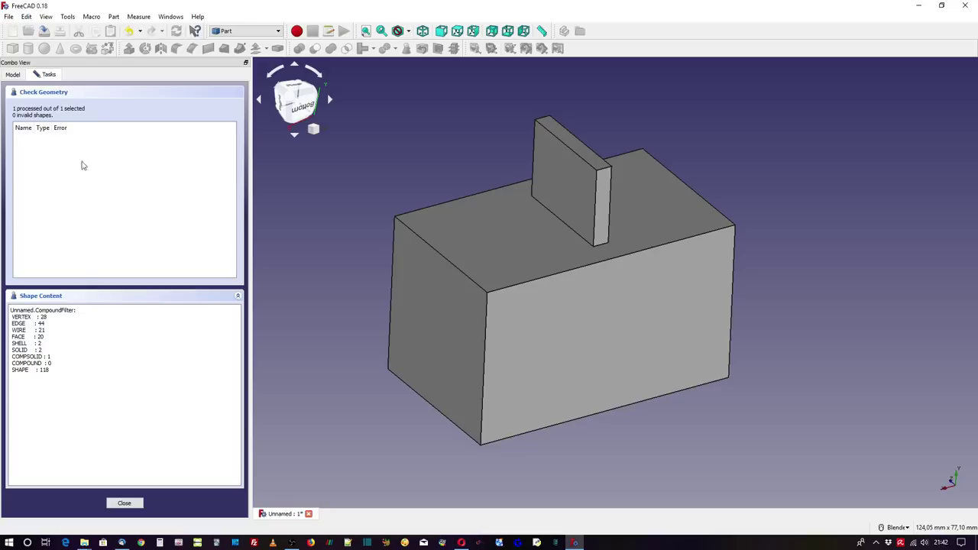
Make the CompoundFilter about 80% transparent via its Appearance settings
{"action": "left_click", "coordinate": [13, 75]}
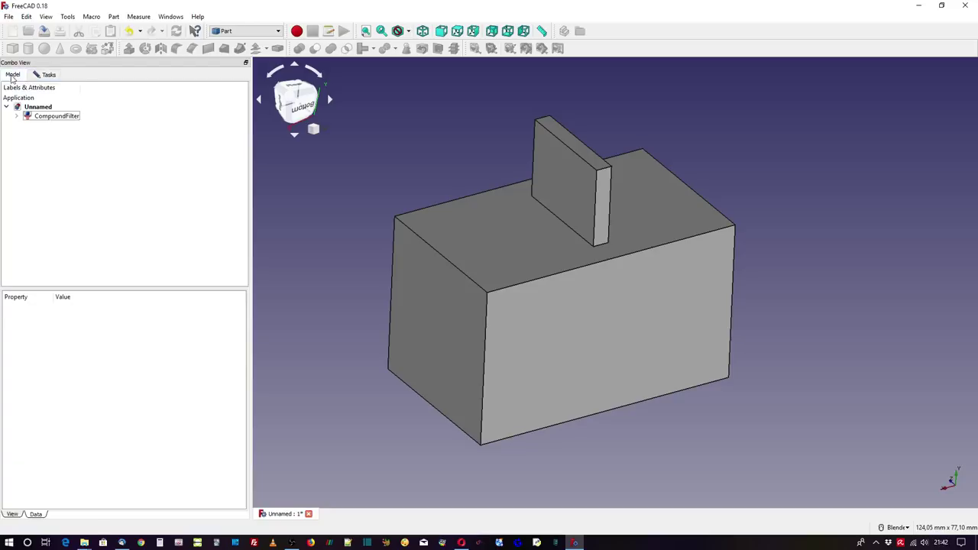
{"action": "left_click", "coordinate": [54, 118]}
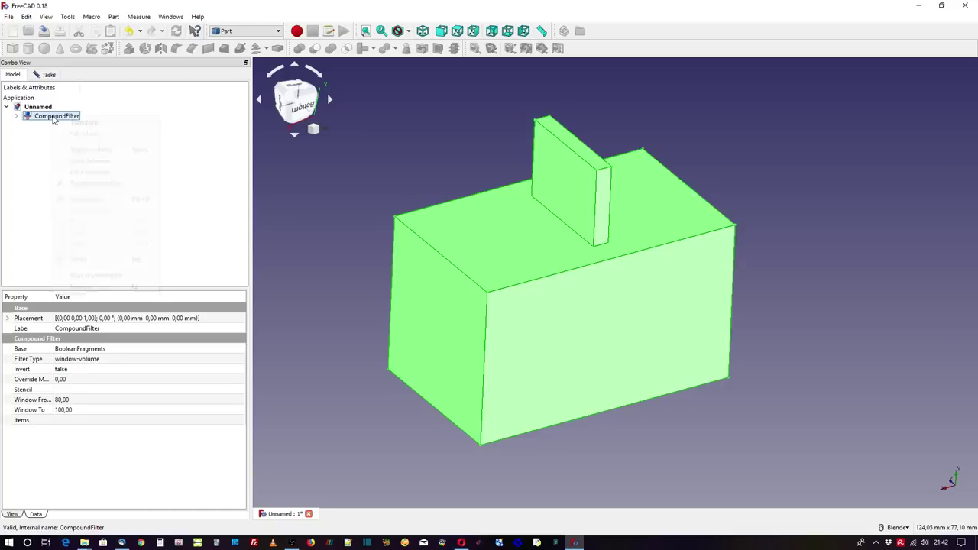
{"action": "right_click", "coordinate": [53, 118]}
{"action": "left_click", "coordinate": [90, 198]}
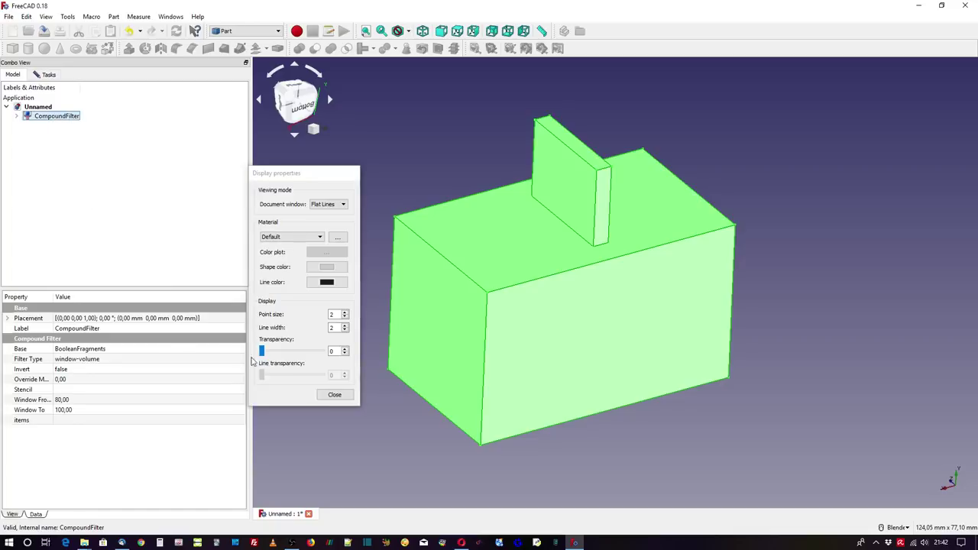
{"action": "left_click_drag", "start_coordinate": [262, 352], "coordinate": [310, 353]}
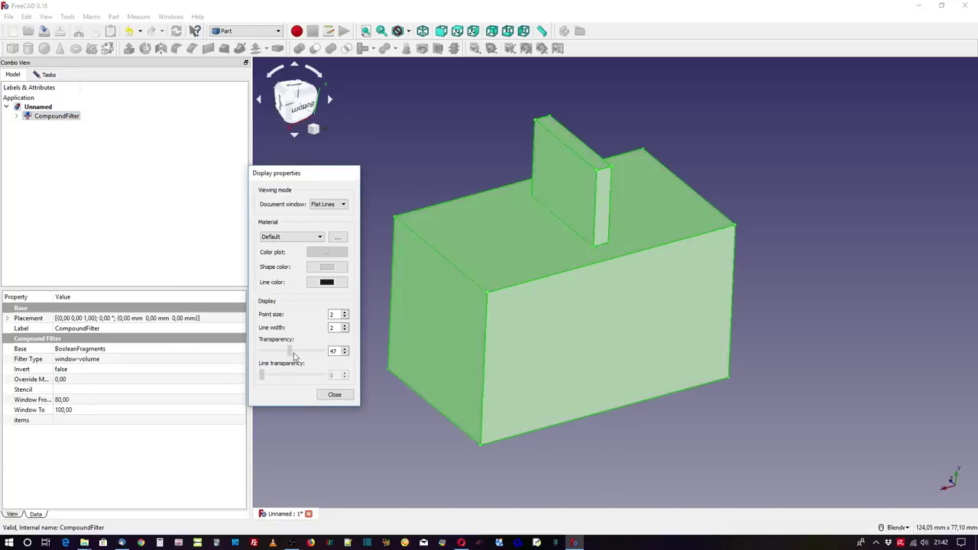
{"action": "left_click", "coordinate": [336, 398]}
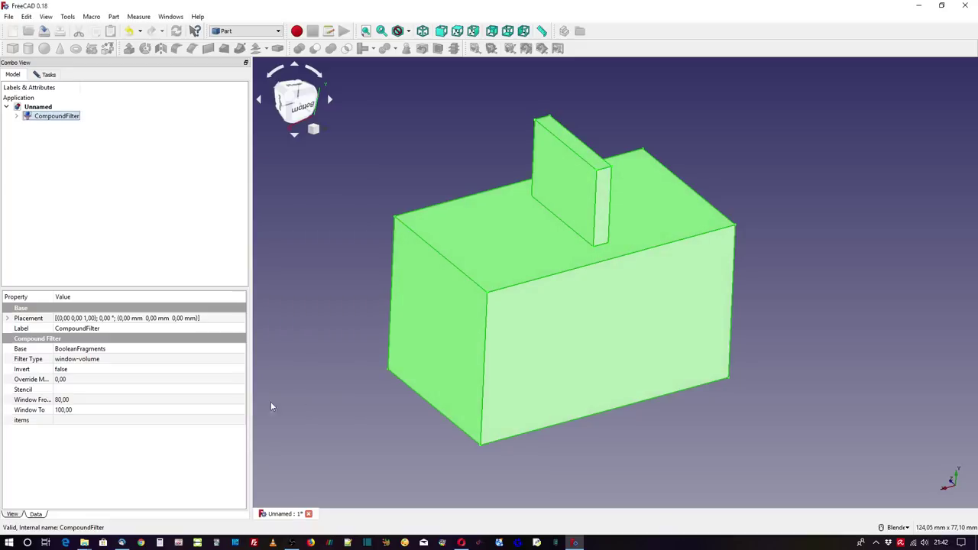
Set CompoundFilter's Selectable to false and orbit to inspect the inner T-profile
{"action": "left_click", "coordinate": [11, 516]}
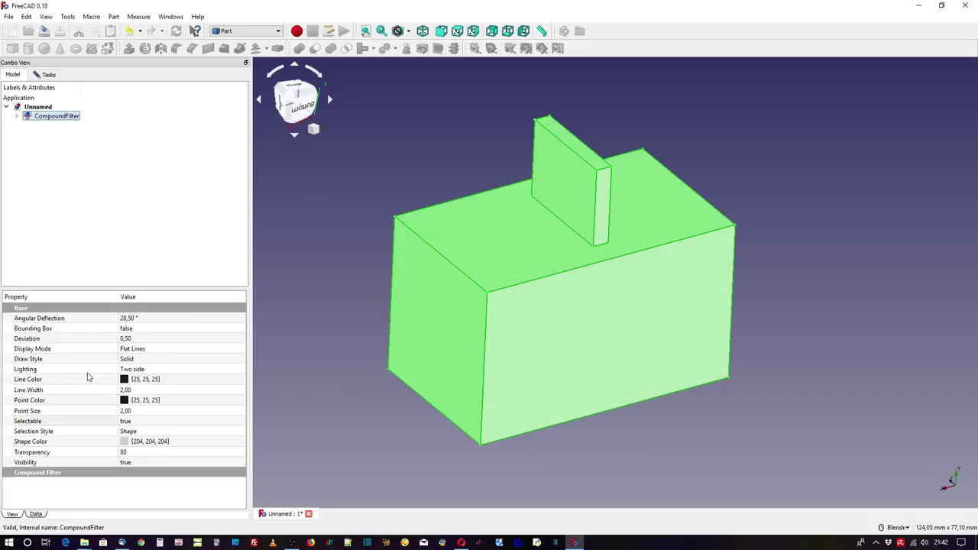
{"action": "double_click", "coordinate": [131, 422]}
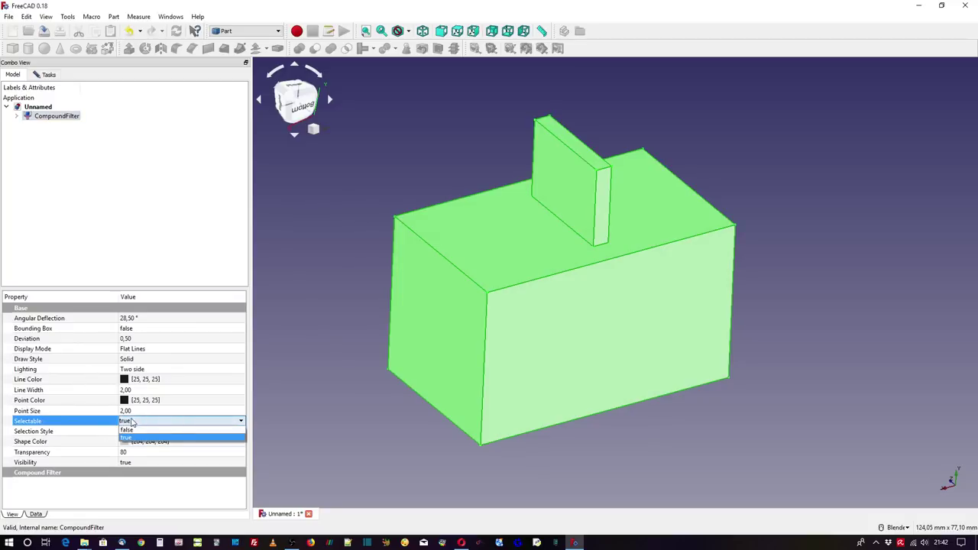
{"action": "left_click", "coordinate": [127, 434]}
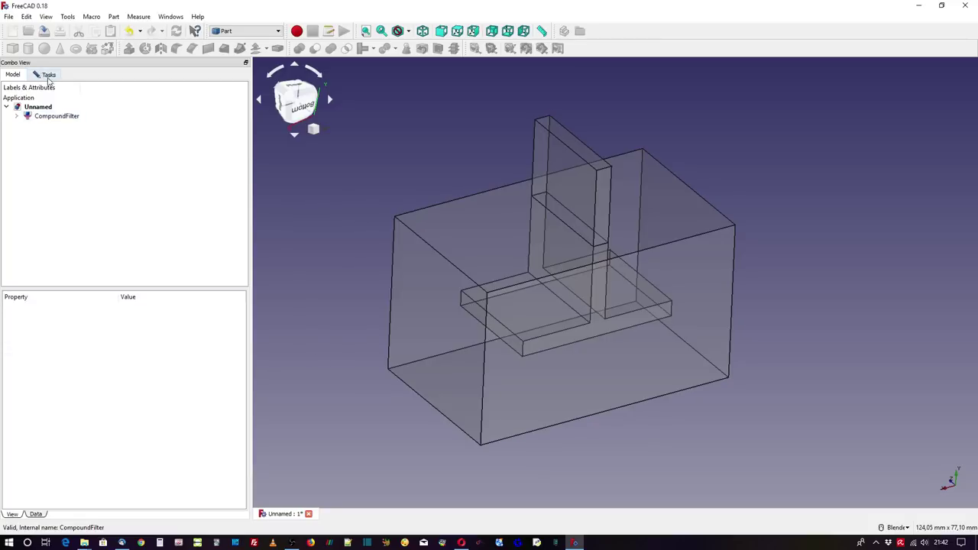
{"action": "left_click", "coordinate": [44, 75]}
{"action": "middle_click_drag", "start_coordinate": [615, 346], "coordinate": [575, 347]}
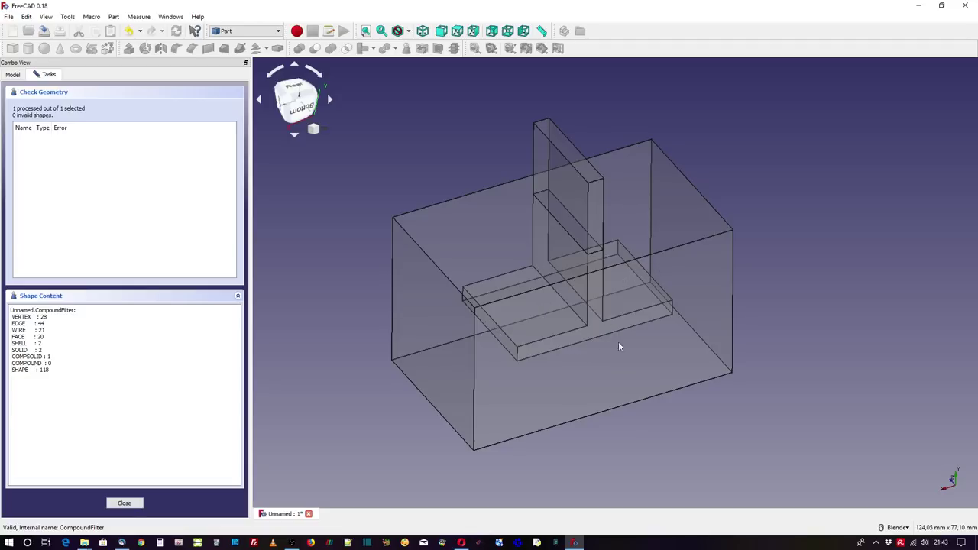
{"action": "mouse_move", "coordinate": [620, 367]}
{"action": "middle_mouse_down"}
{"action": "mouse_move", "coordinate": [528, 328]}
{"action": "mouse_move", "coordinate": [568, 324]}
{"action": "mouse_move", "coordinate": [622, 339]}
{"action": "mouse_move", "coordinate": [618, 354]}
{"action": "middle_mouse_up"}
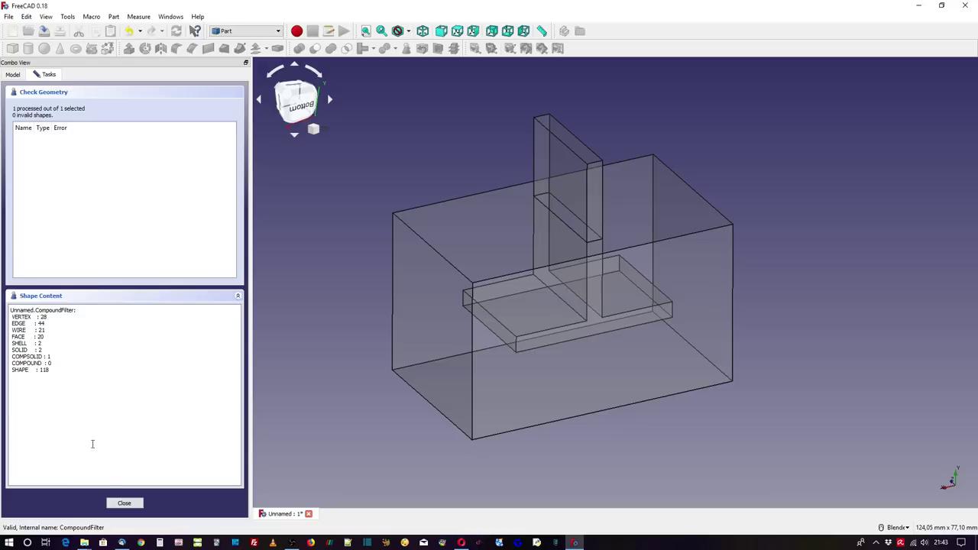
{"action": "left_click", "coordinate": [124, 503]}
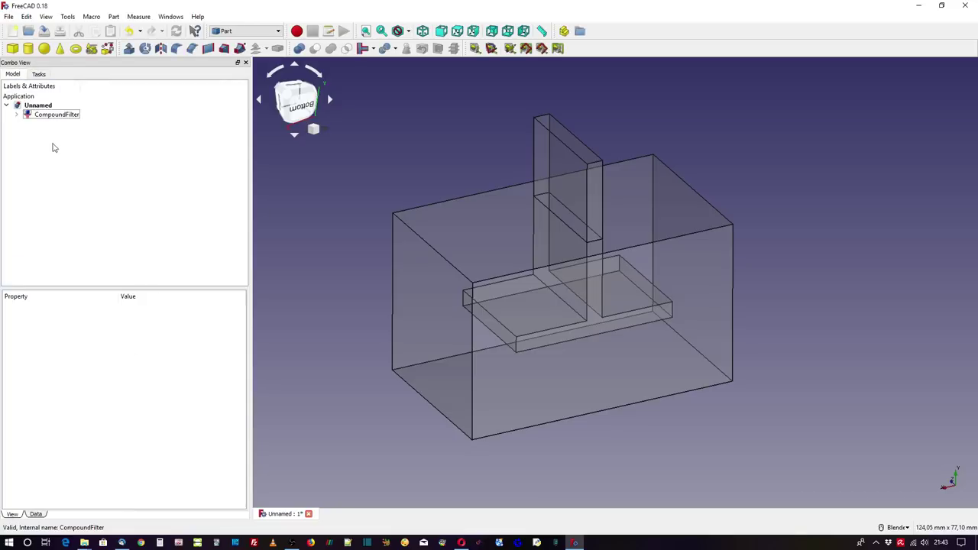
Switch to the FEM workbench and create an Analysis with the CalculiX solver
{"action": "left_click", "coordinate": [57, 116]}
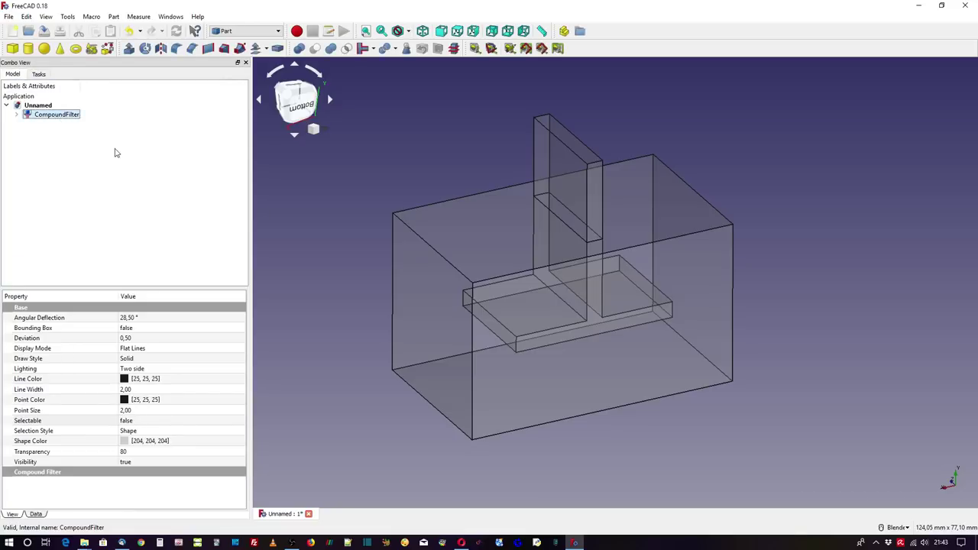
{"action": "left_click", "coordinate": [236, 32]}
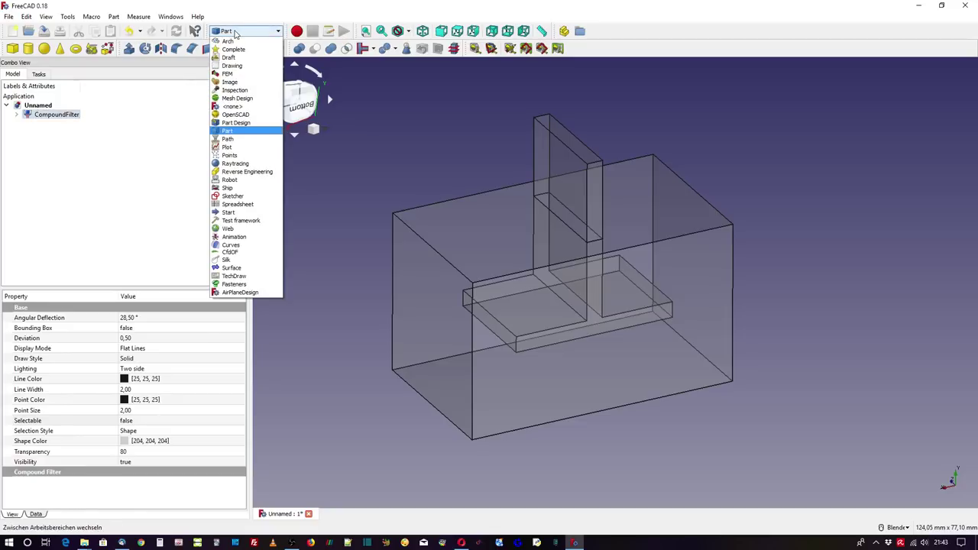
{"action": "left_click", "coordinate": [233, 74]}
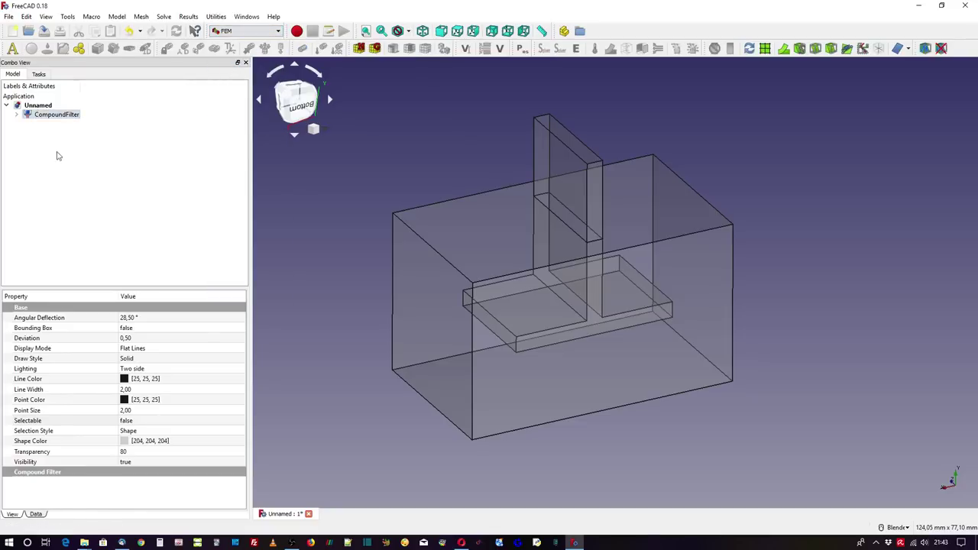
{"action": "left_click", "coordinate": [11, 50]}
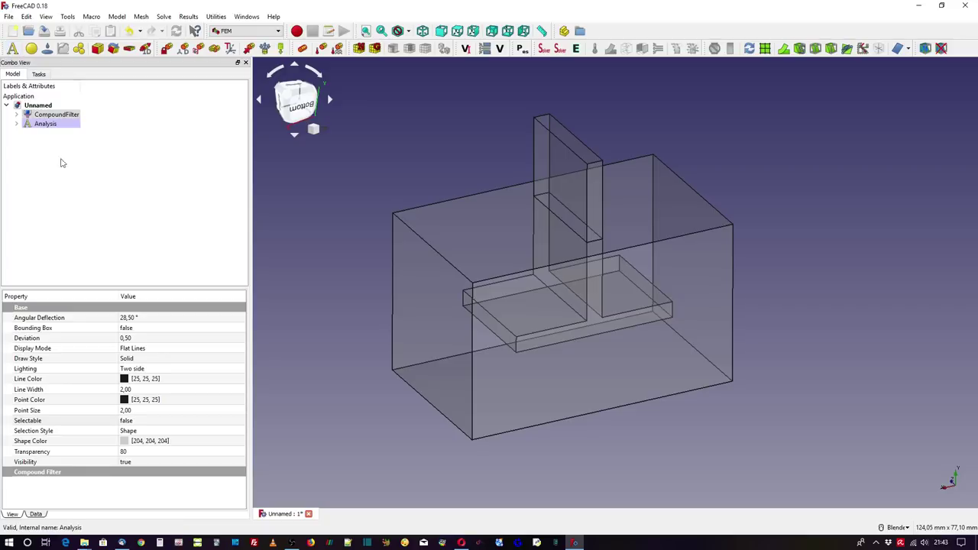
{"action": "left_click", "coordinate": [16, 123]}
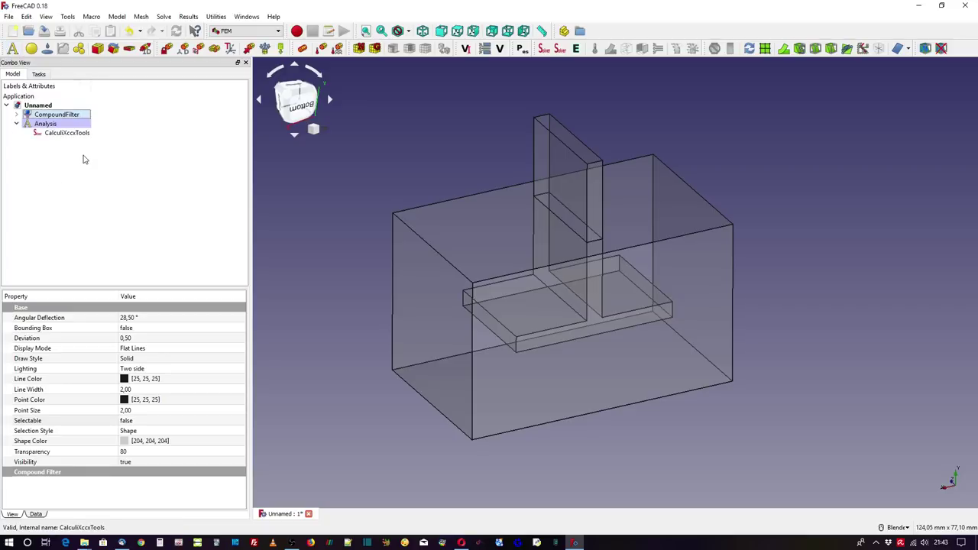
{"action": "middle_click_drag", "start_coordinate": [331, 317], "coordinate": [318, 278]}
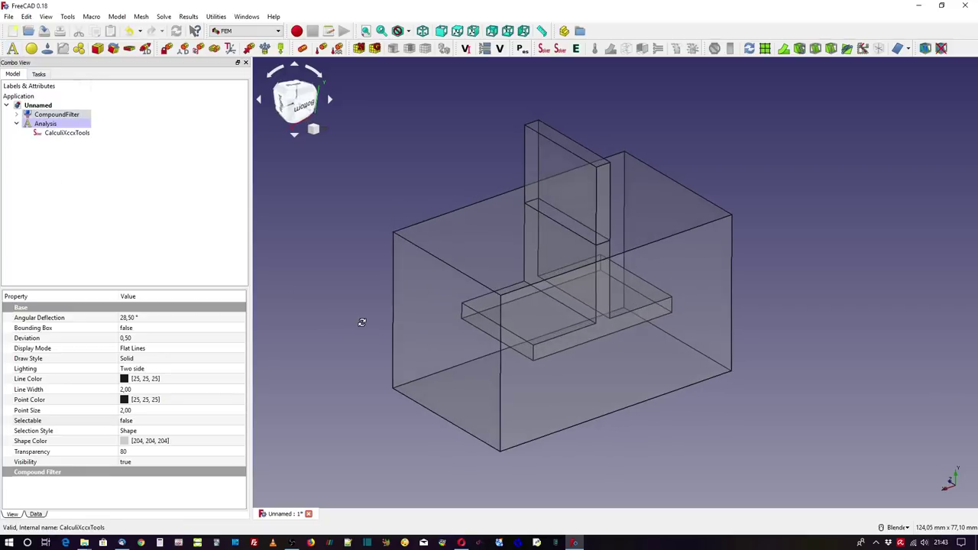
{"action": "left_click", "coordinate": [318, 278]}
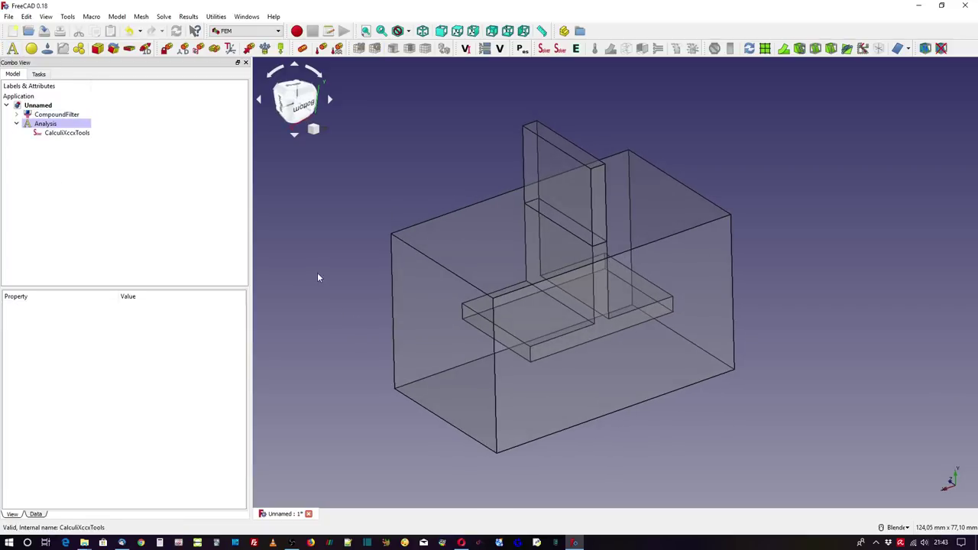
Add a FemConstraintFixed constraint to the Analysis
{"action": "left_click", "coordinate": [165, 49]}
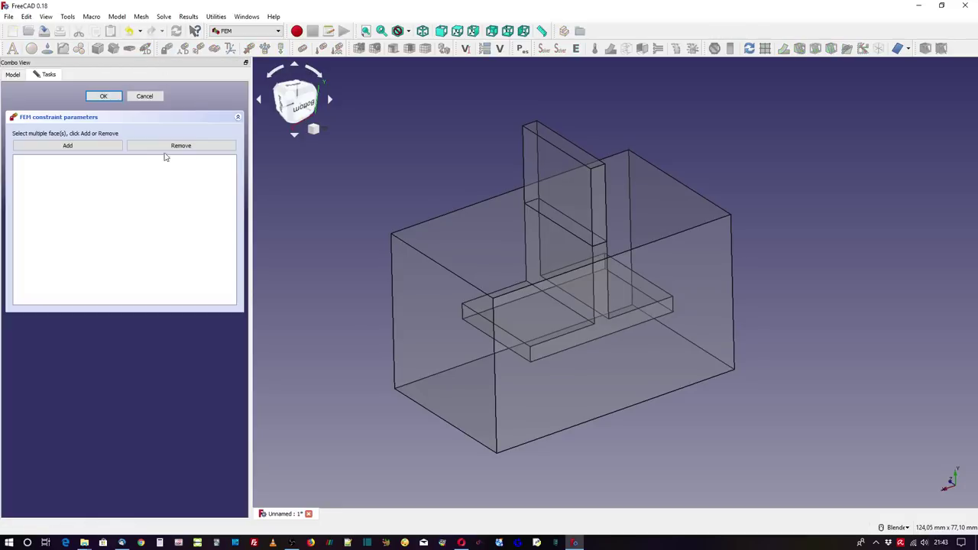
{"action": "left_click", "coordinate": [14, 75]}
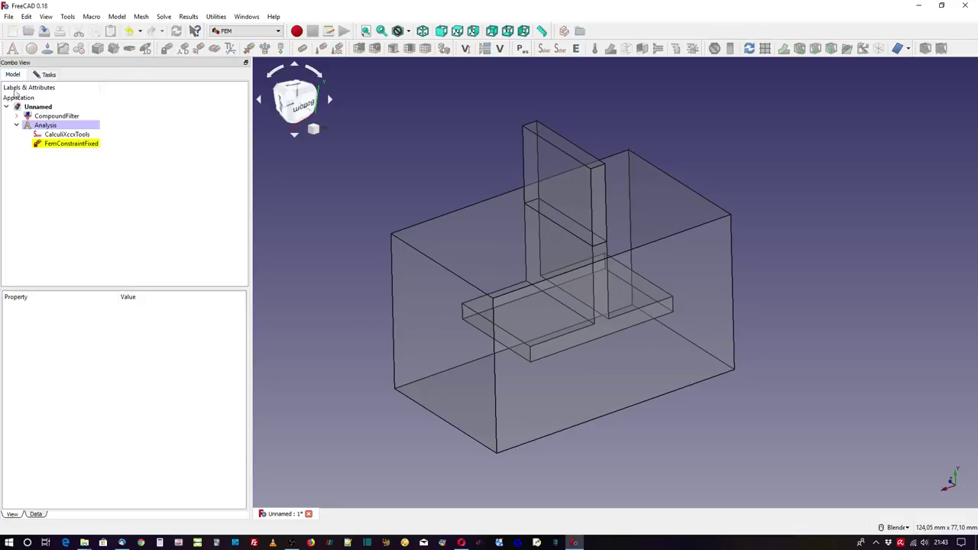
{"action": "left_click", "coordinate": [58, 117]}
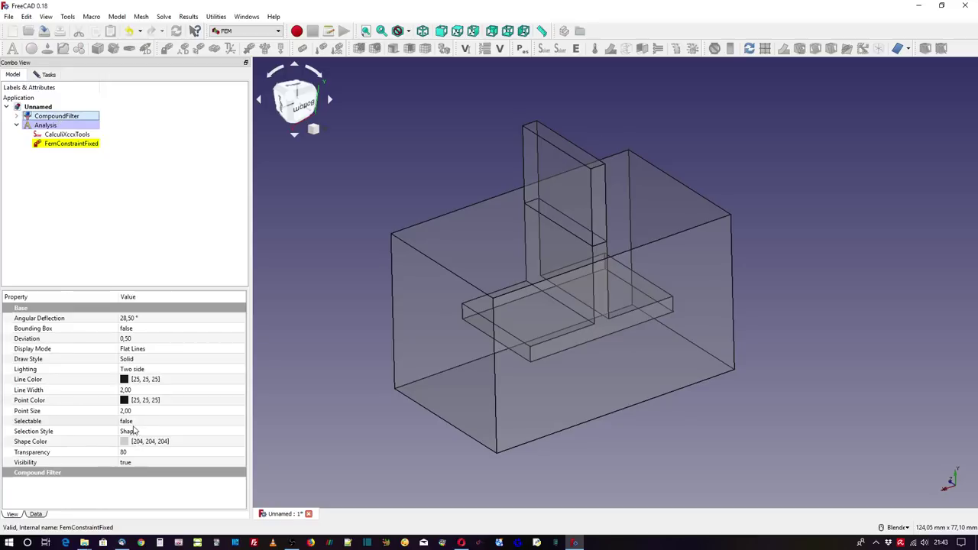
Set the CompoundFilter's Selectable property back to true
{"action": "left_click", "coordinate": [134, 421]}
{"action": "left_click", "coordinate": [134, 422]}
{"action": "left_click", "coordinate": [134, 438]}
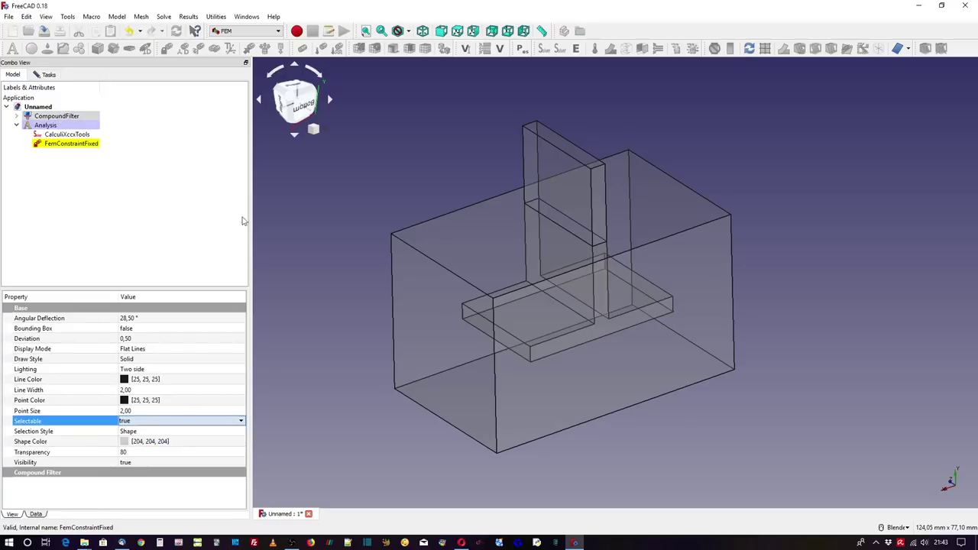
Fix both end faces of the block, Face19 and Face16, in the fixed constraint
{"action": "left_click", "coordinate": [49, 74]}
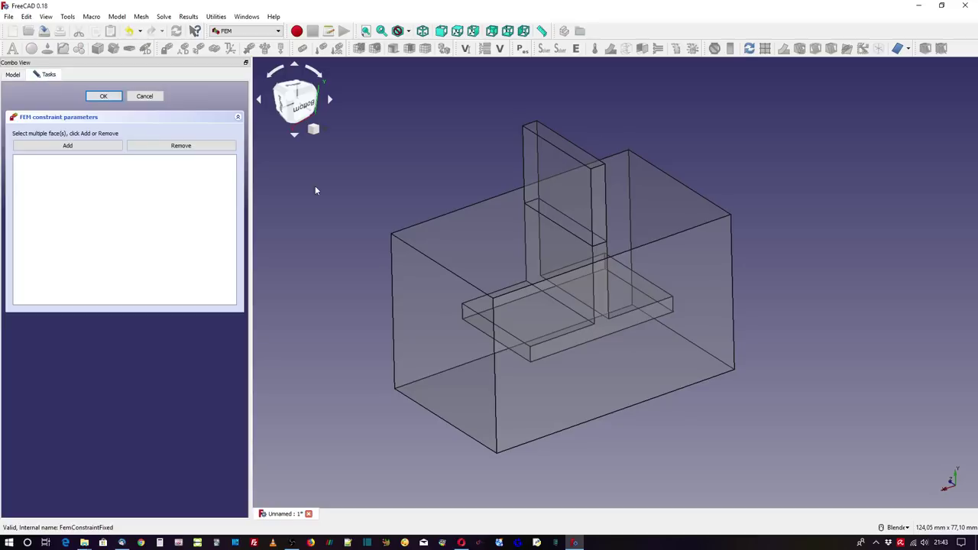
{"action": "left_click", "coordinate": [431, 343]}
{"action": "left_click", "coordinate": [68, 145]}
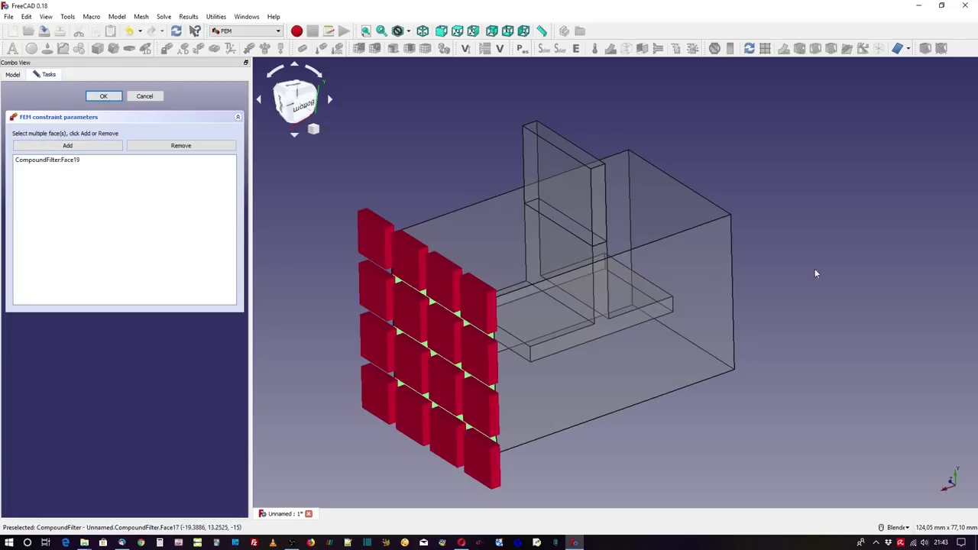
{"action": "middle_click_drag", "start_coordinate": [814, 268], "coordinate": [706, 425]}
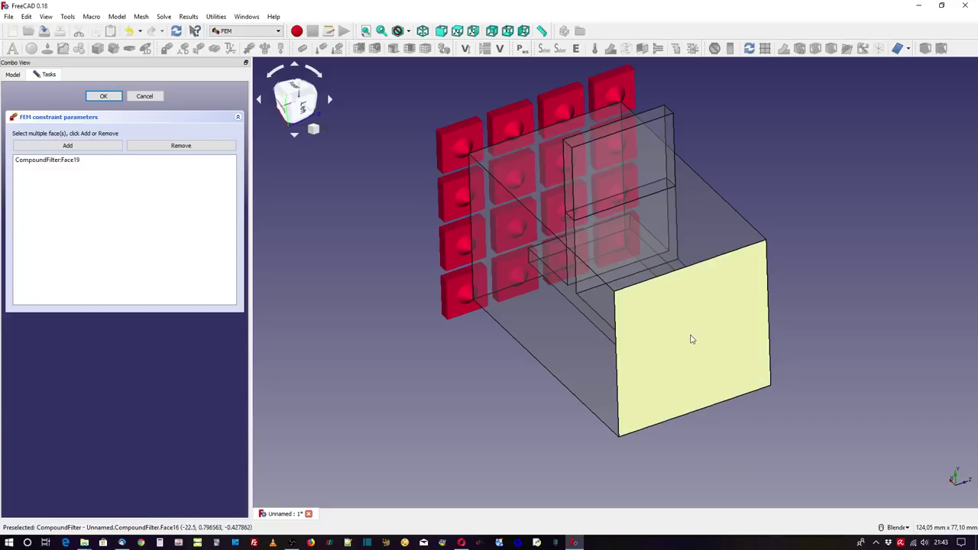
{"action": "left_click", "coordinate": [692, 339]}
{"action": "left_click", "coordinate": [67, 145]}
{"action": "middle_click_drag", "start_coordinate": [259, 323], "coordinate": [393, 327]}
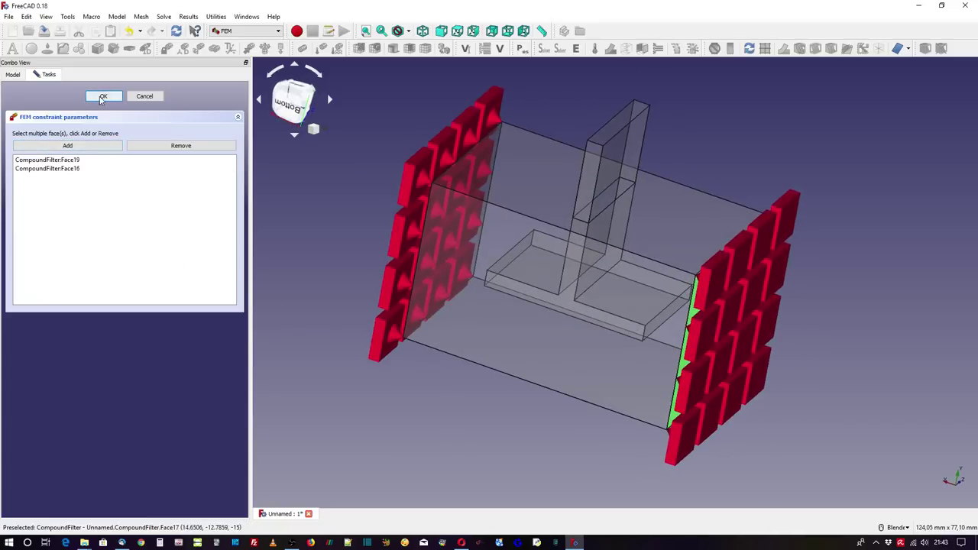
{"action": "left_click", "coordinate": [103, 97]}
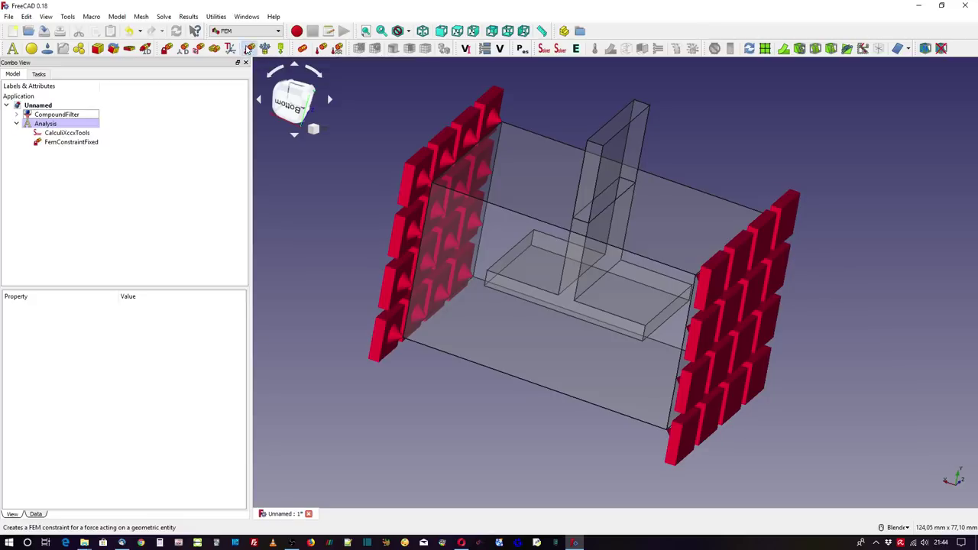
Apply a 500 N force constraint to Face13, the top face of the T-profile's web
{"action": "left_click", "coordinate": [248, 48]}
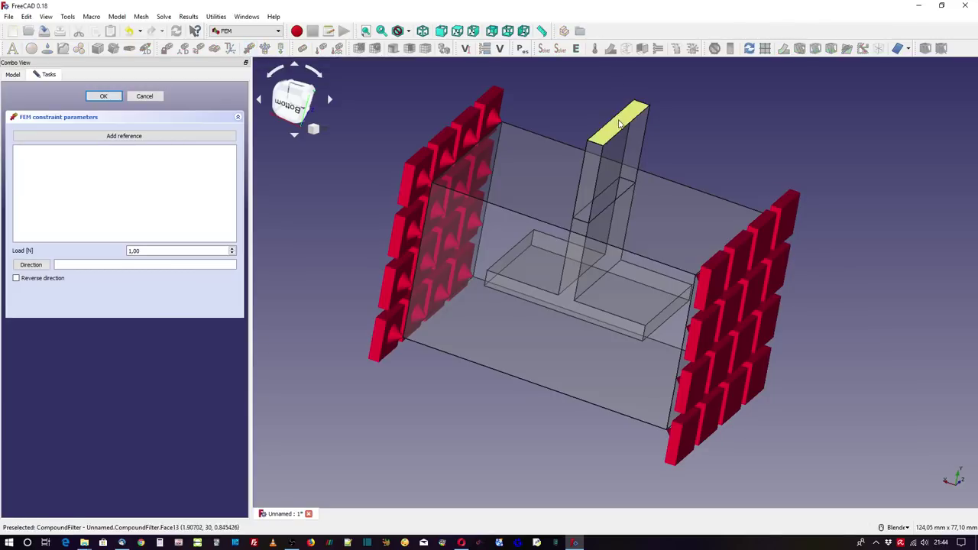
{"action": "left_click", "coordinate": [619, 122]}
{"action": "left_click_drag", "start_coordinate": [160, 253], "coordinate": [88, 256]}
{"action": "type", "text": "500"}
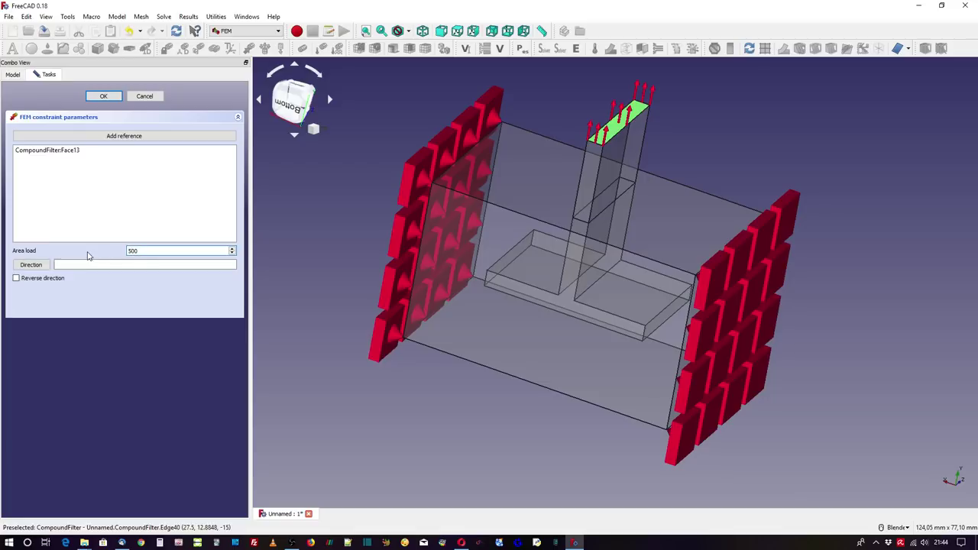
{"action": "left_click", "coordinate": [103, 96]}
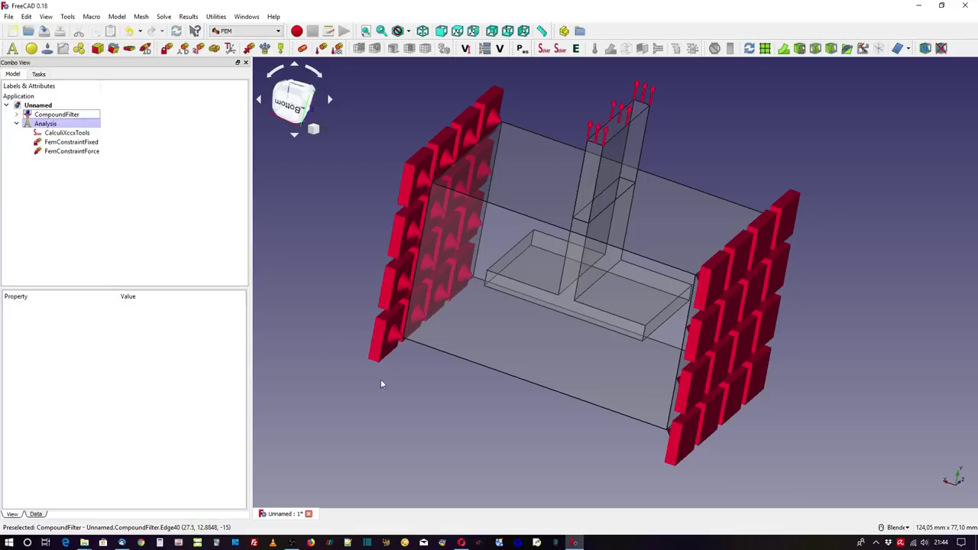
{"action": "middle_click_drag", "start_coordinate": [386, 406], "coordinate": [410, 415]}
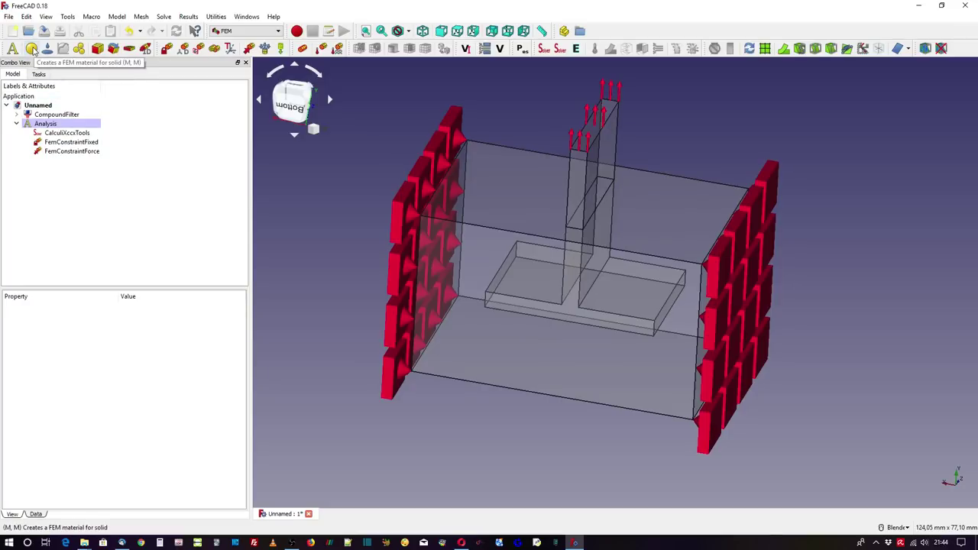
Create a solid material with Young's modulus 210000 MPa and Poisson ratio 0.3
{"action": "left_click", "coordinate": [32, 48]}
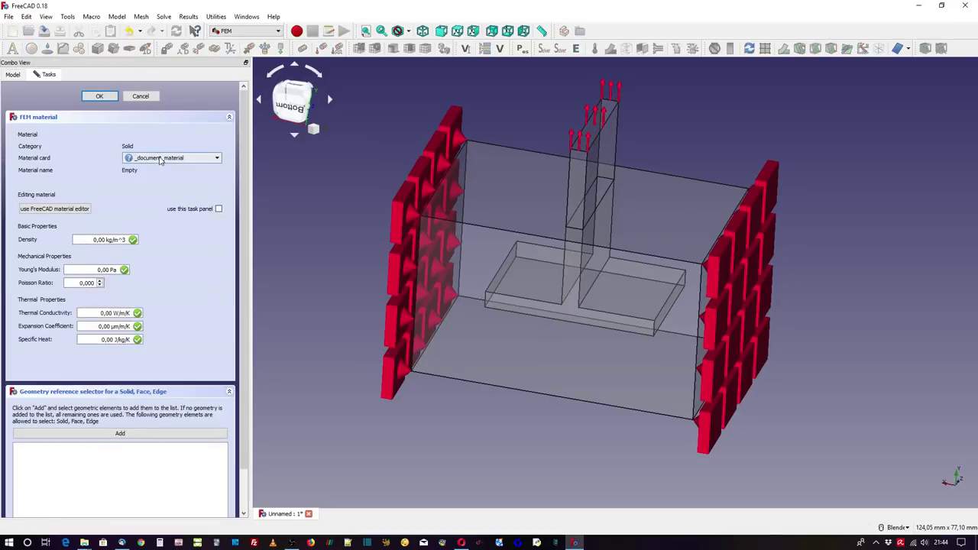
{"action": "left_click", "coordinate": [160, 158]}
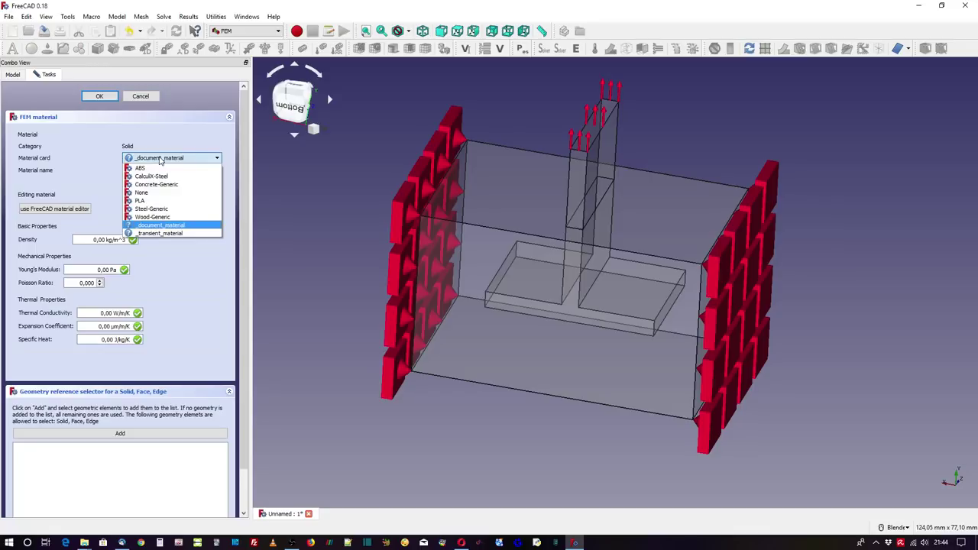
{"action": "left_click", "coordinate": [160, 157]}
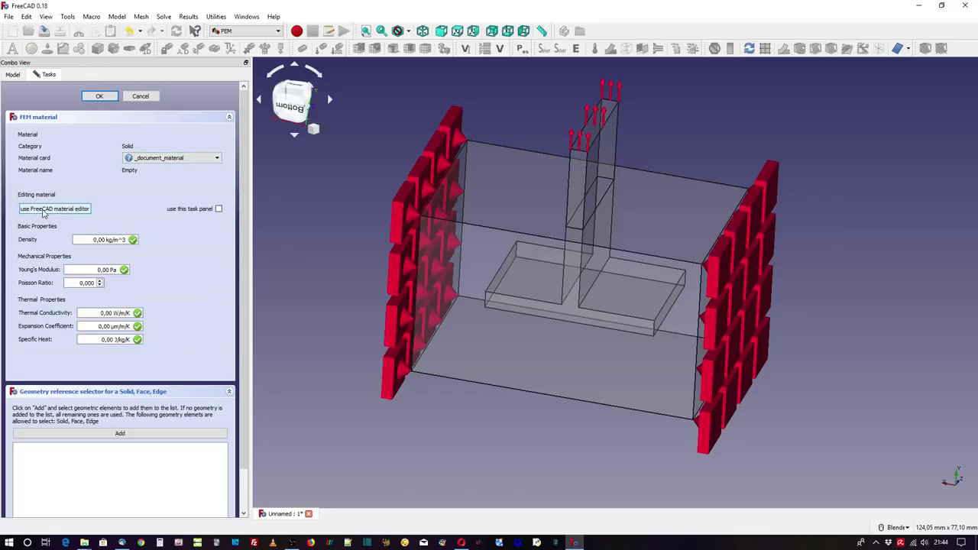
{"action": "left_click", "coordinate": [44, 214]}
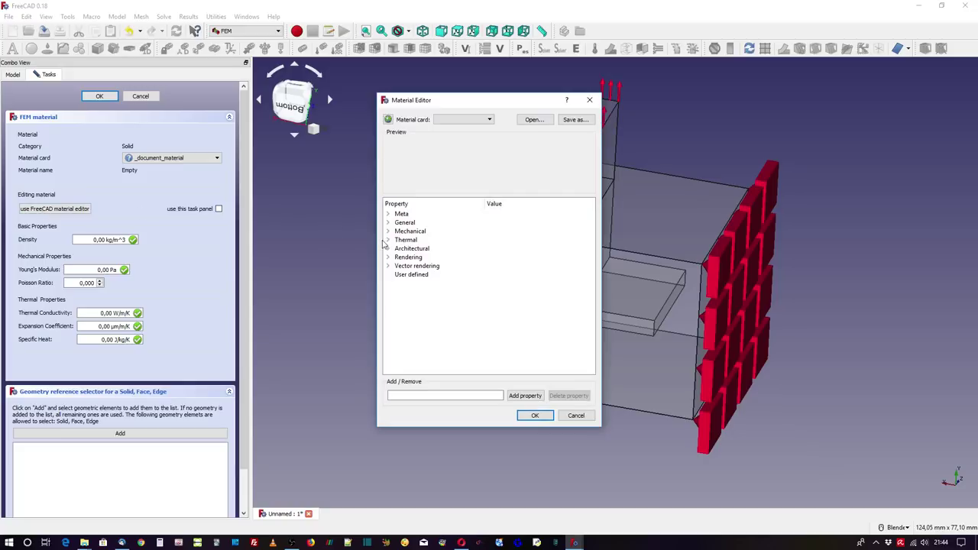
{"action": "left_click", "coordinate": [387, 231]}
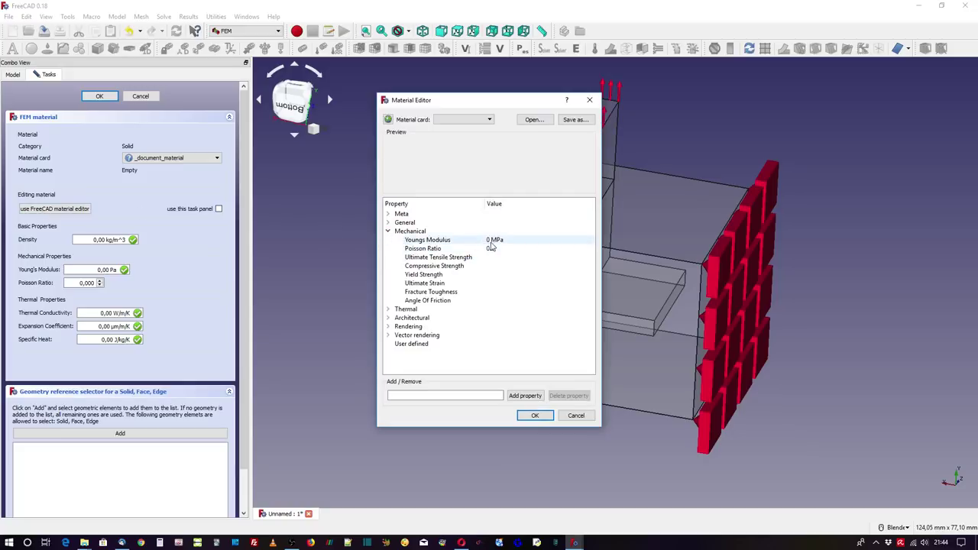
{"action": "double_click", "coordinate": [491, 241]}
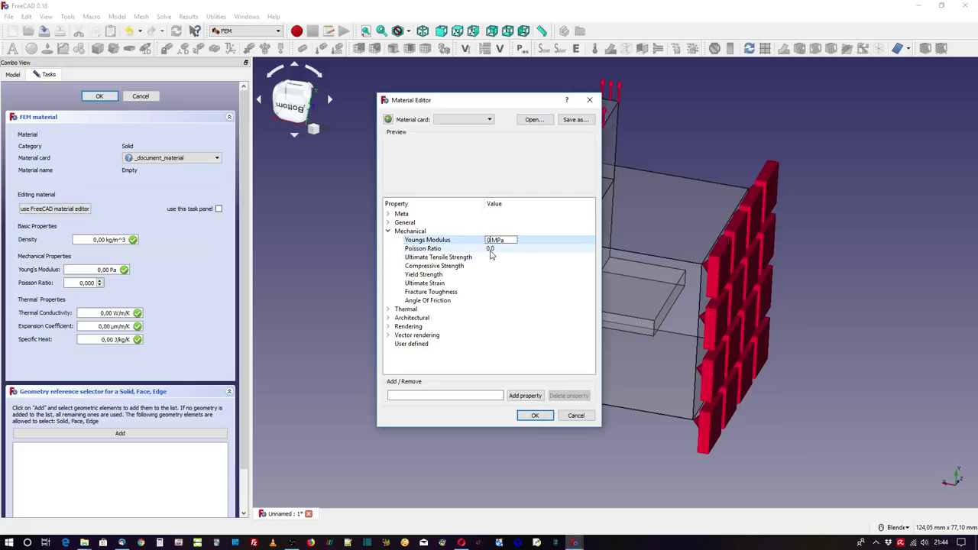
{"action": "type", "text": "210"}
{"action": "type", "text": "000"}
{"action": "double_click", "coordinate": [503, 250]}
{"action": "type", "text": "0.3"}
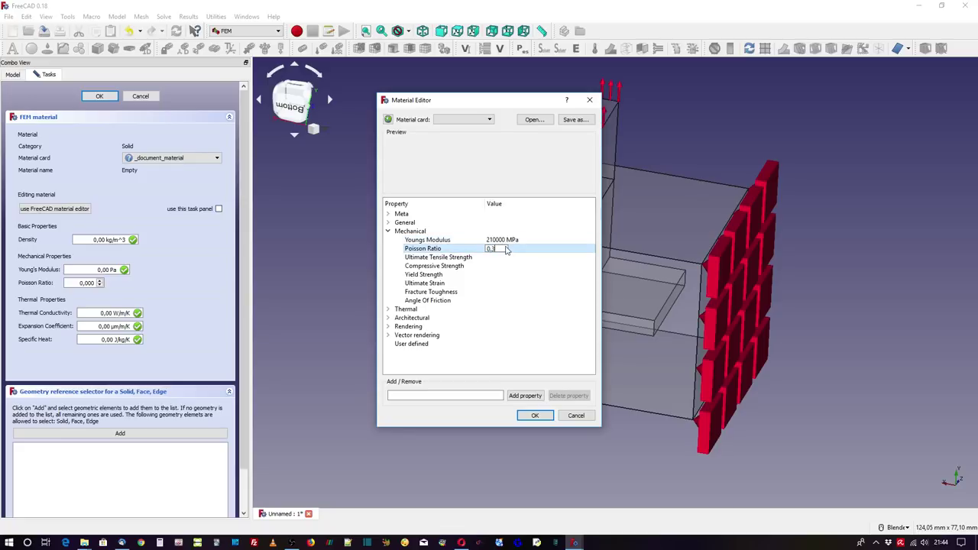
{"action": "key", "text": "Return"}
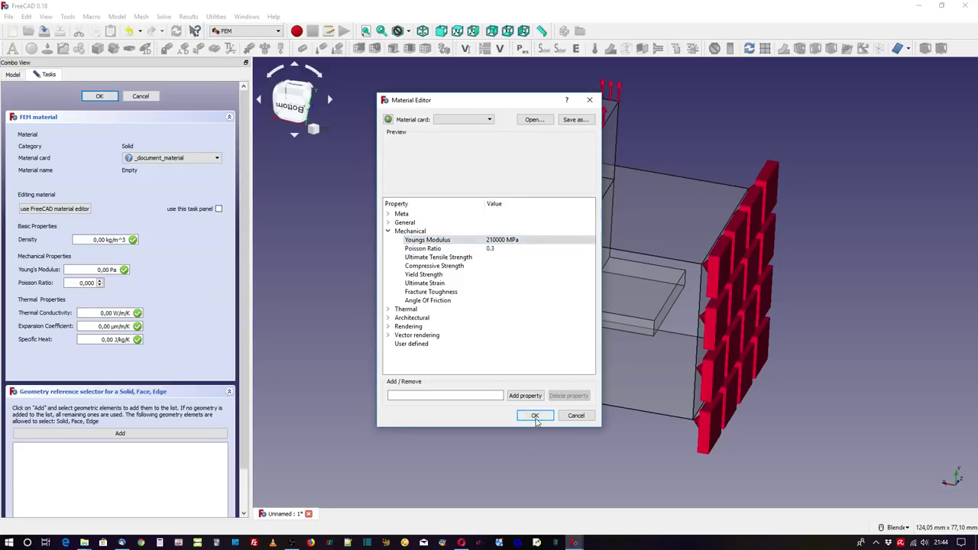
{"action": "left_click", "coordinate": [537, 415]}
Assign the material to the T-profile solid (Solid1) and confirm it
{"action": "scroll", "coordinate": [221, 360], "scroll_direction": "down", "scroll_amount": 2}
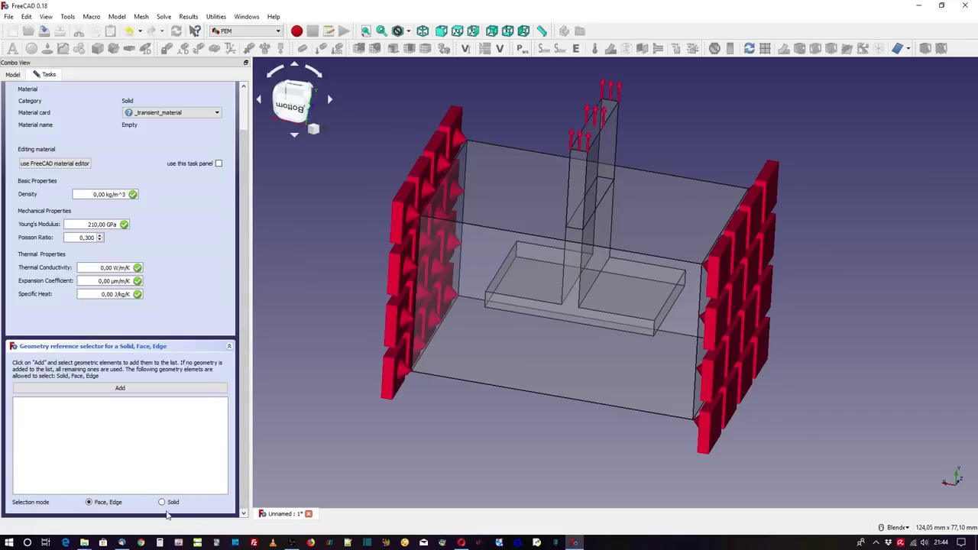
{"action": "left_click", "coordinate": [162, 504]}
{"action": "left_click", "coordinate": [132, 393]}
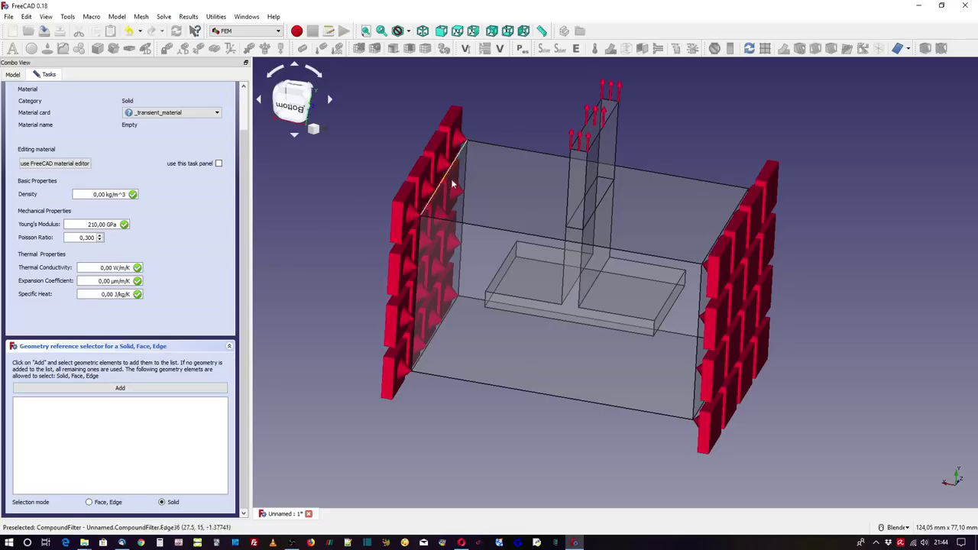
{"action": "left_click", "coordinate": [579, 179]}
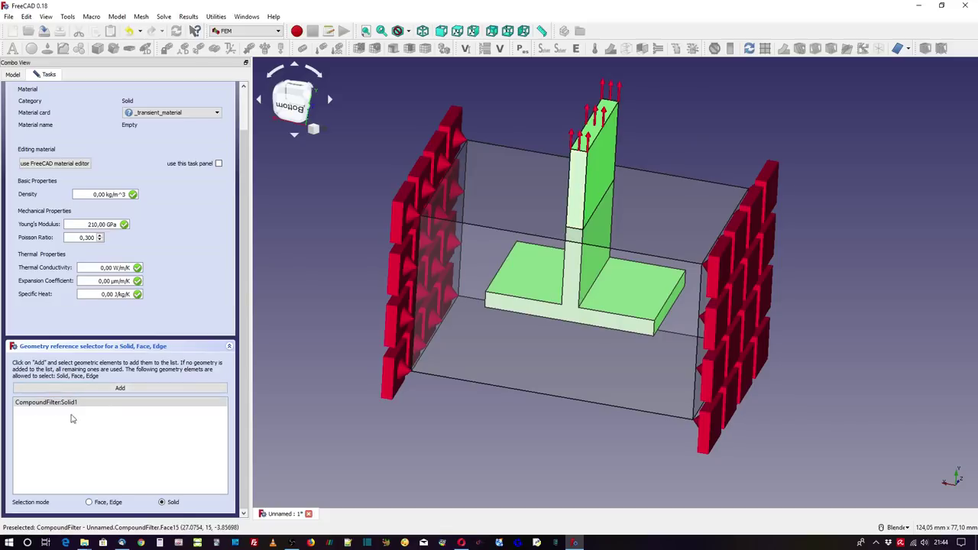
{"action": "scroll", "coordinate": [243, 435], "scroll_direction": "up", "scroll_amount": 3}
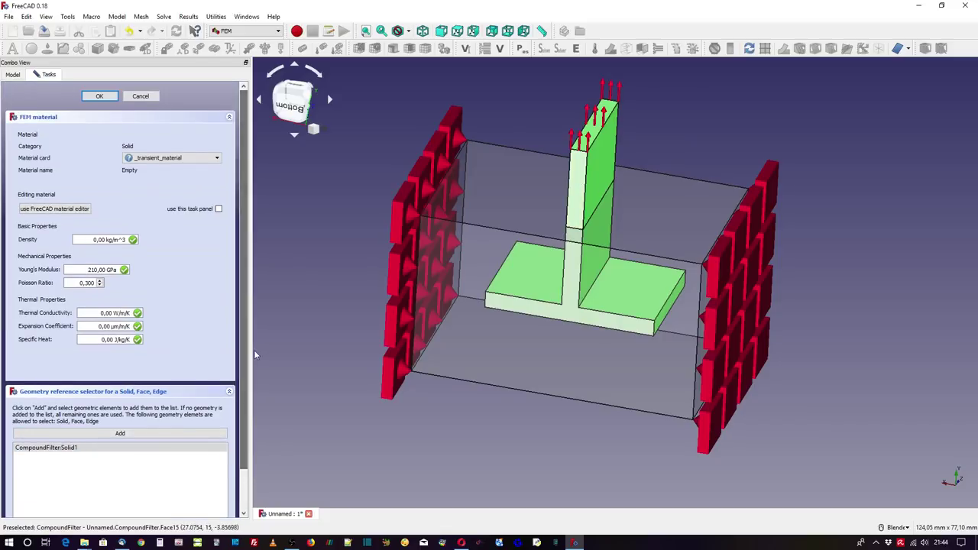
{"action": "left_click", "coordinate": [100, 97]}
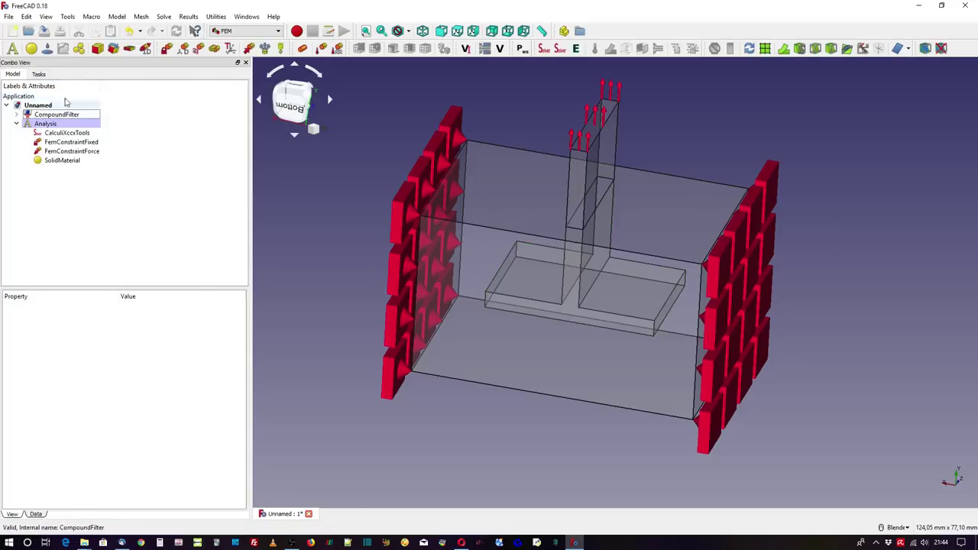
Create a second solid material with Young's modulus 1200 MPa and Poisson ratio 0.38
{"action": "left_click", "coordinate": [31, 49]}
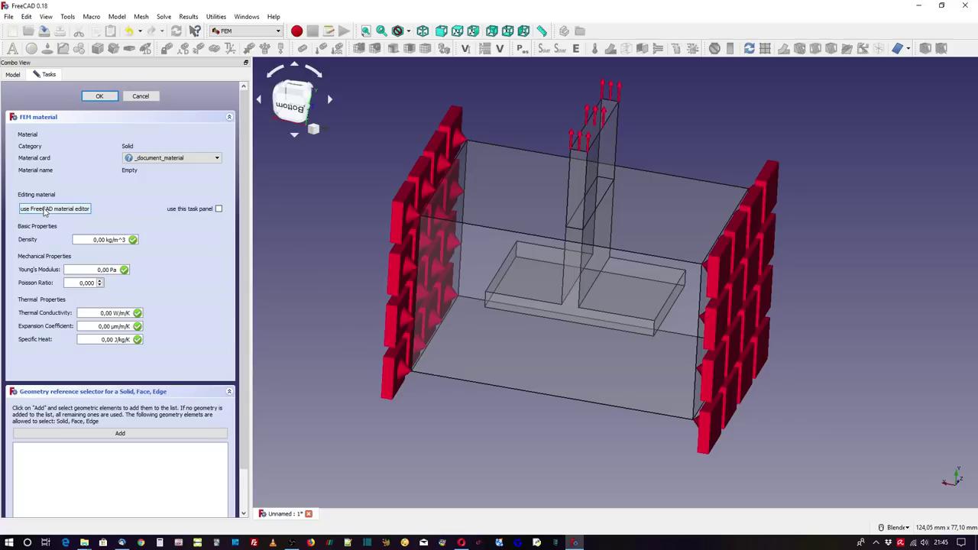
{"action": "left_click", "coordinate": [52, 213]}
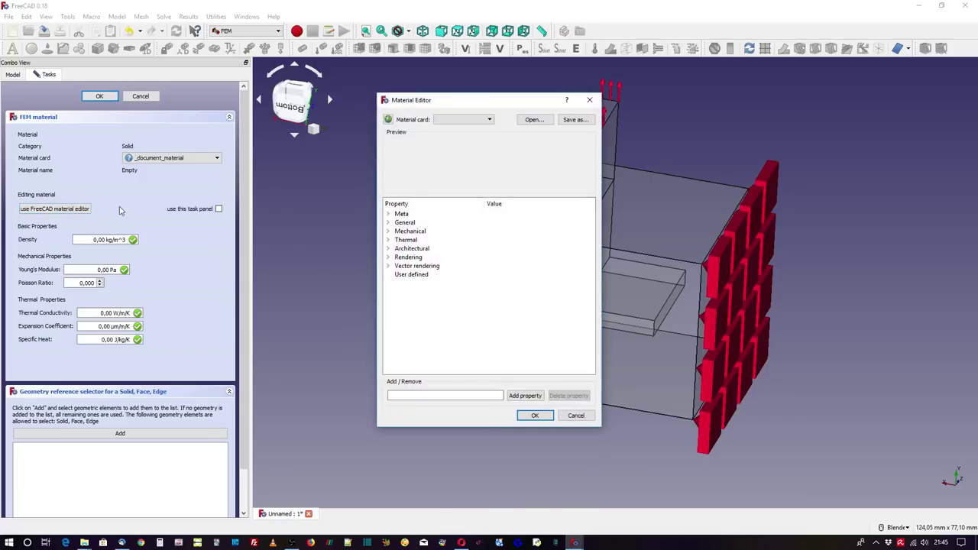
{"action": "left_click", "coordinate": [387, 231]}
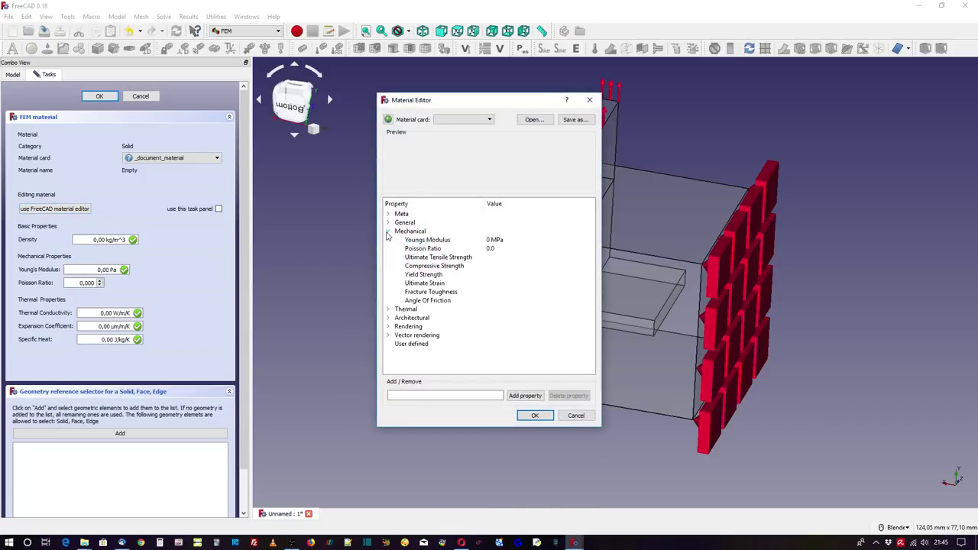
{"action": "double_click", "coordinate": [494, 241]}
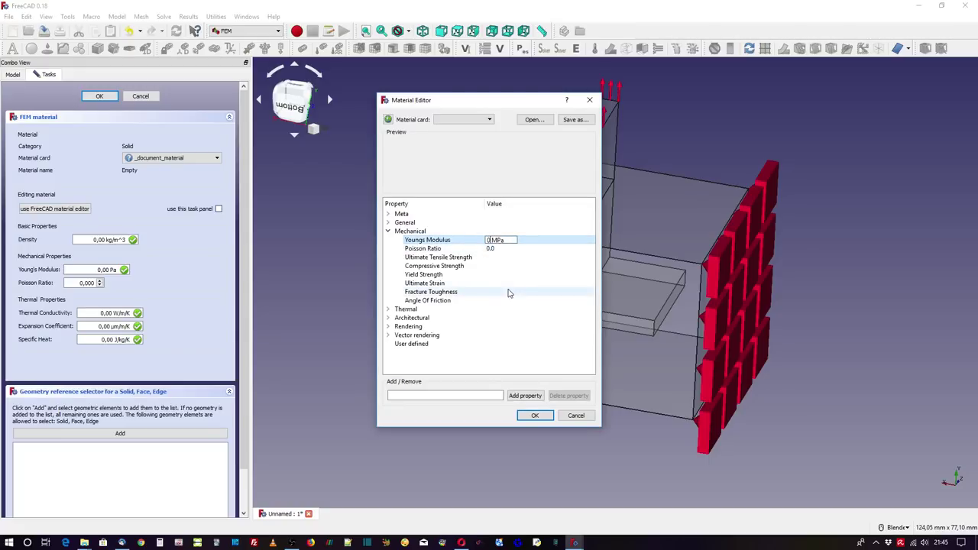
{"action": "type", "text": "1200"}
{"action": "double_click", "coordinate": [502, 250]}
{"action": "type", "text": "0.38"}
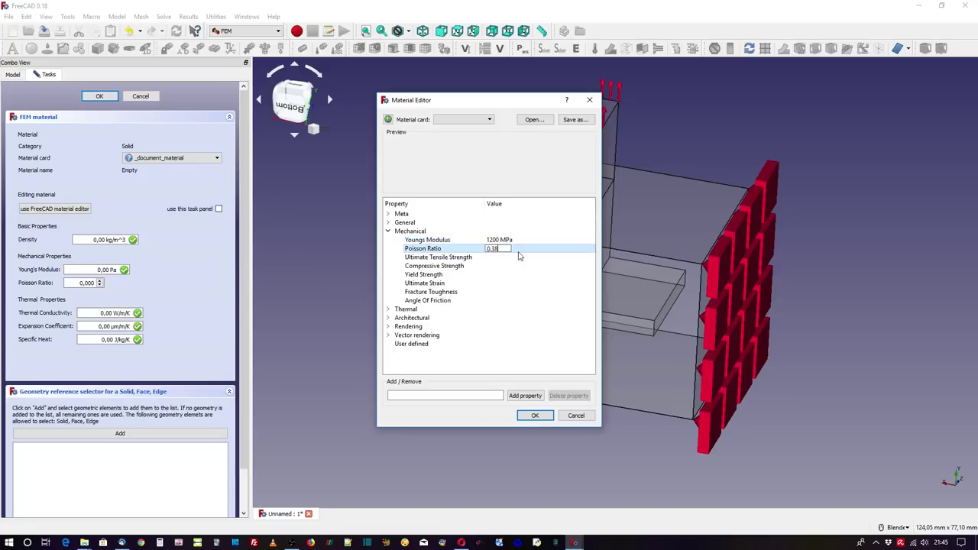
{"action": "left_click", "coordinate": [520, 240]}
{"action": "left_click", "coordinate": [535, 415]}
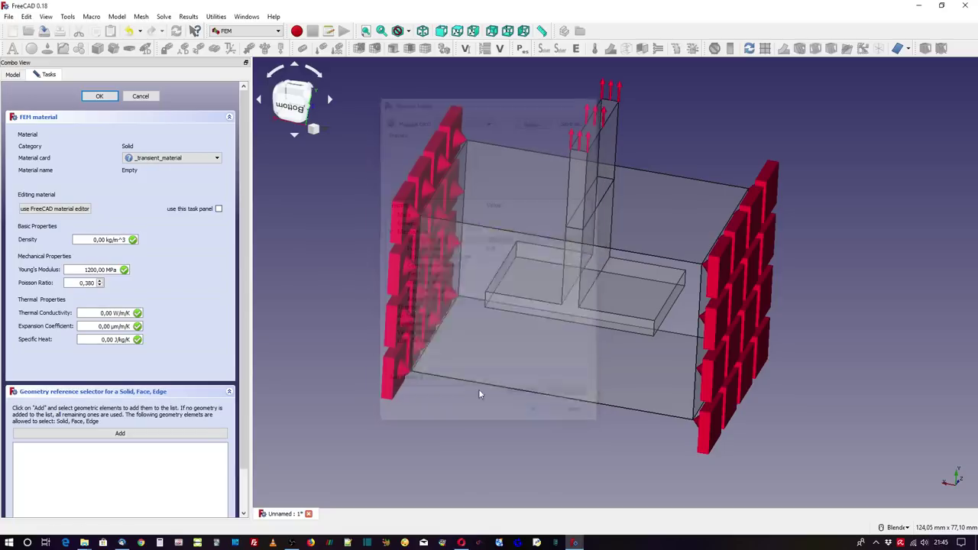
Assign the block's solid to this material and confirm the material settings
{"action": "left_click_drag", "start_coordinate": [246, 266], "coordinate": [246, 325]}
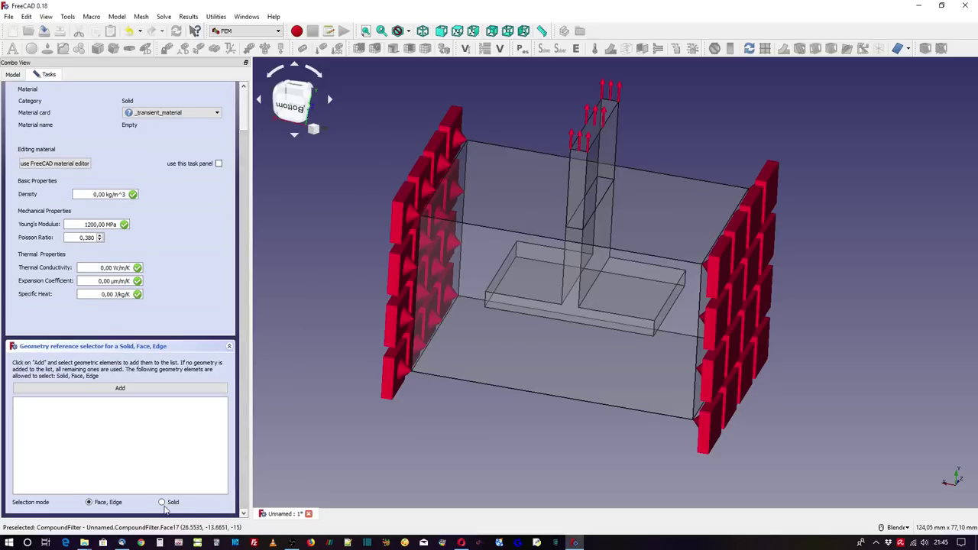
{"action": "left_click", "coordinate": [120, 390]}
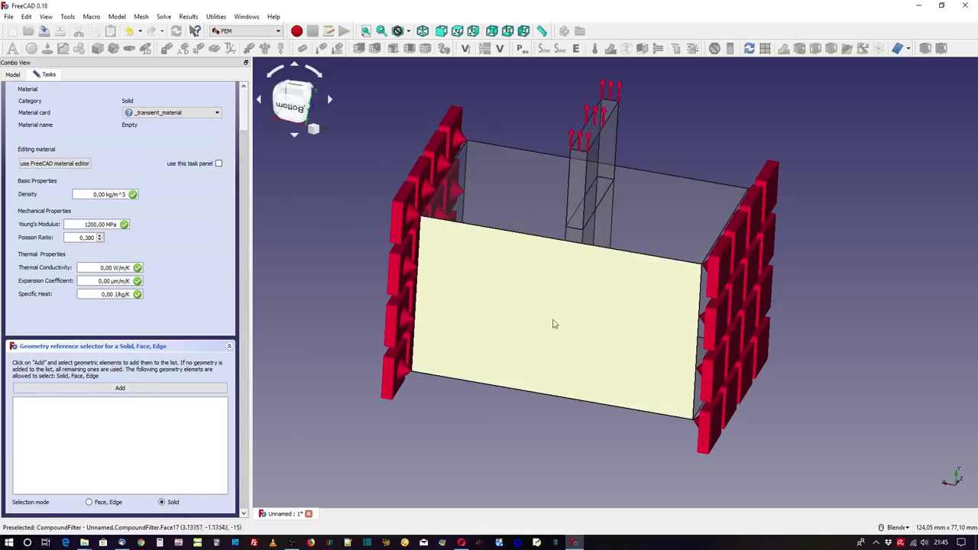
{"action": "left_click", "coordinate": [545, 311]}
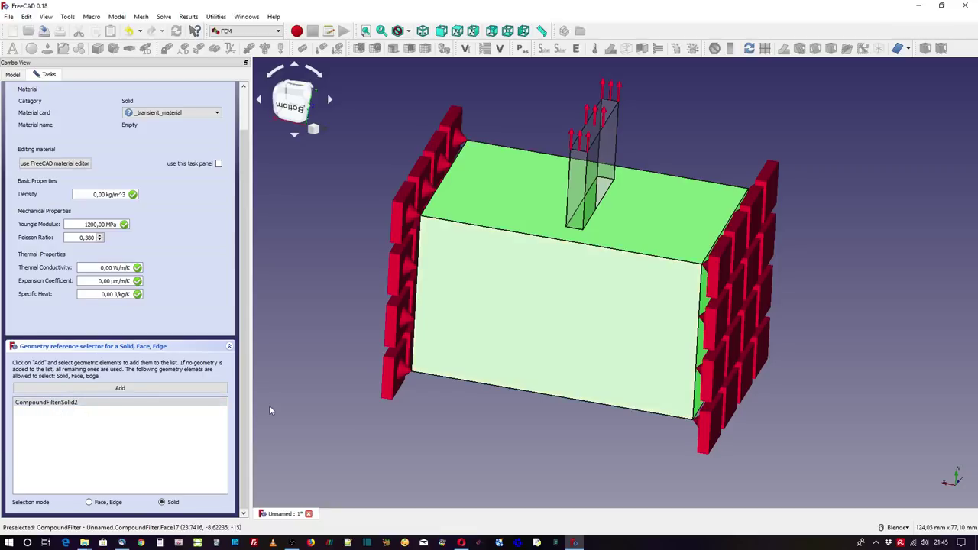
{"action": "left_click_drag", "start_coordinate": [245, 405], "coordinate": [250, 345]}
{"action": "left_click", "coordinate": [100, 96]}
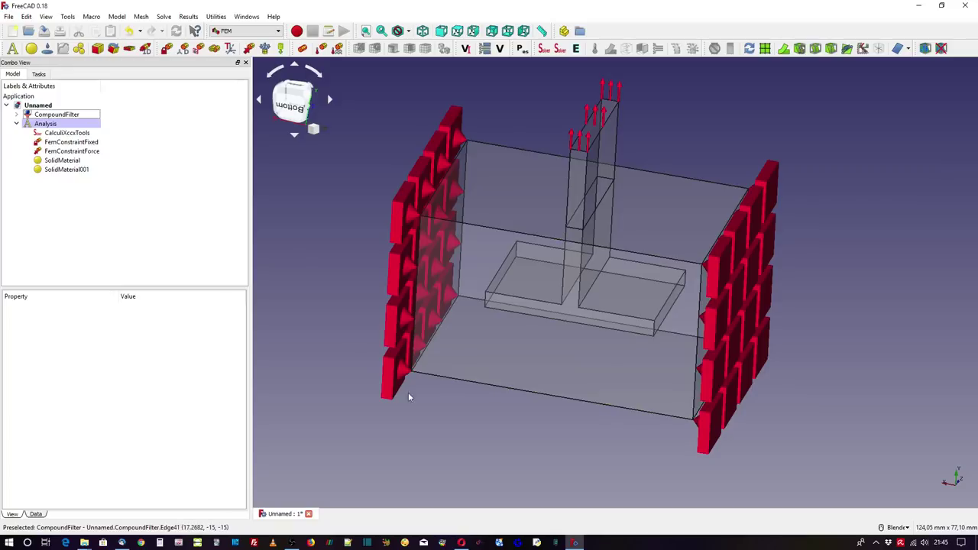
Create a Gmsh mesh object for the CompoundFilter, closing its settings without meshing
{"action": "middle_click_drag", "start_coordinate": [408, 392], "coordinate": [349, 273]}
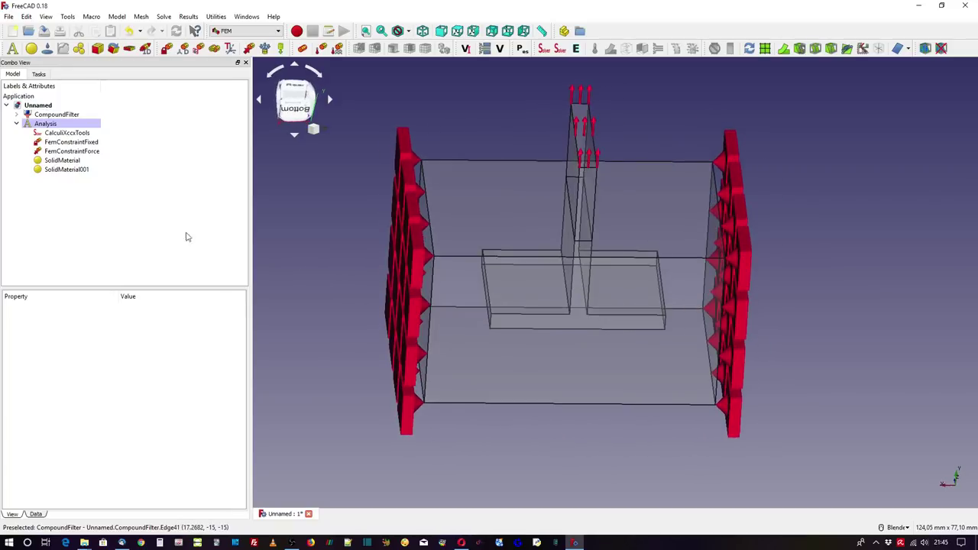
{"action": "left_click", "coordinate": [71, 117]}
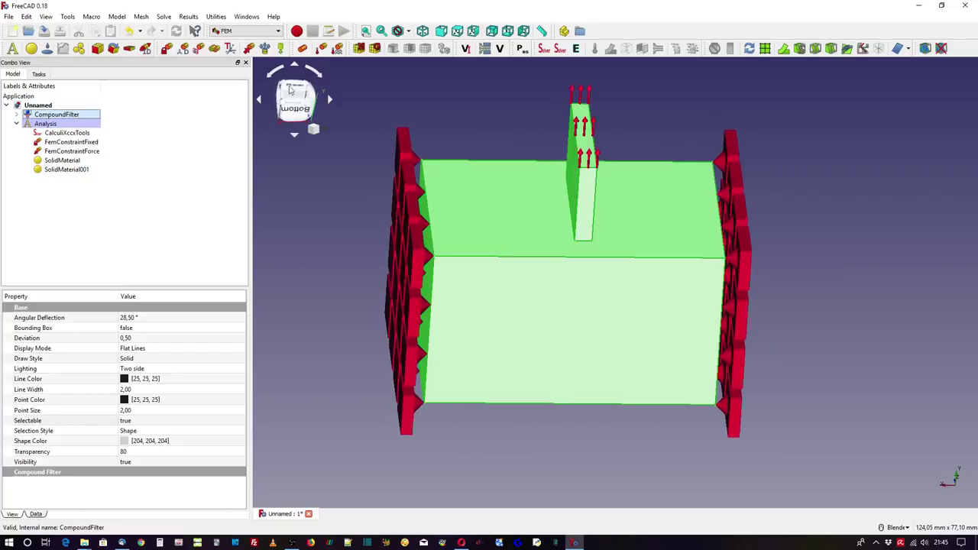
{"action": "left_click", "coordinate": [375, 48]}
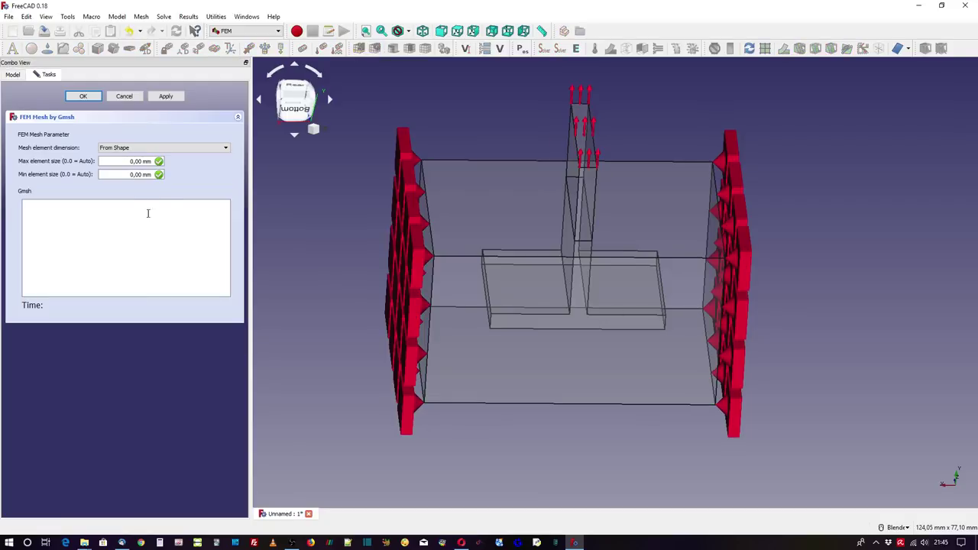
{"action": "left_click", "coordinate": [131, 161]}
{"action": "left_click", "coordinate": [82, 98]}
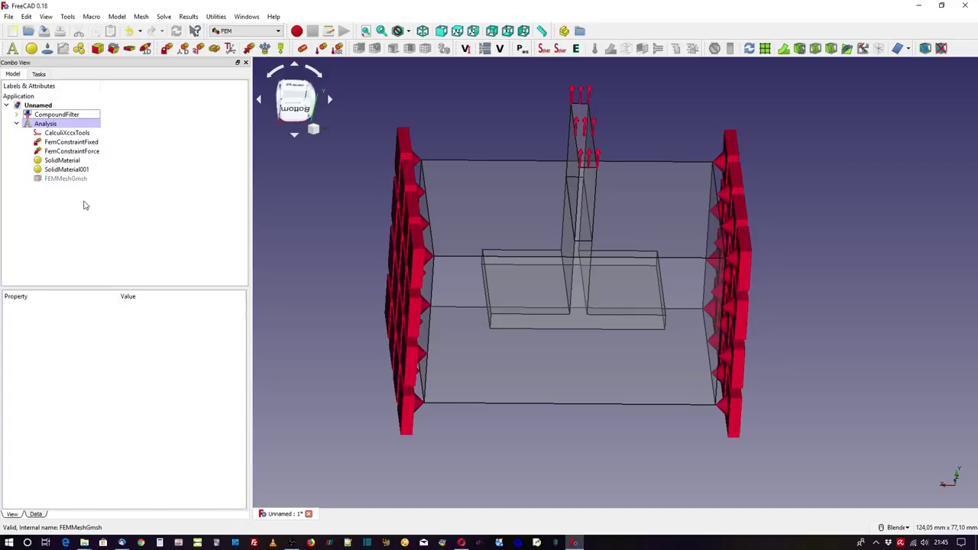
Print the FEMMeshGmsh mesh info, which reports 0 nodes and 0 volumes
{"action": "left_click", "coordinate": [56, 181]}
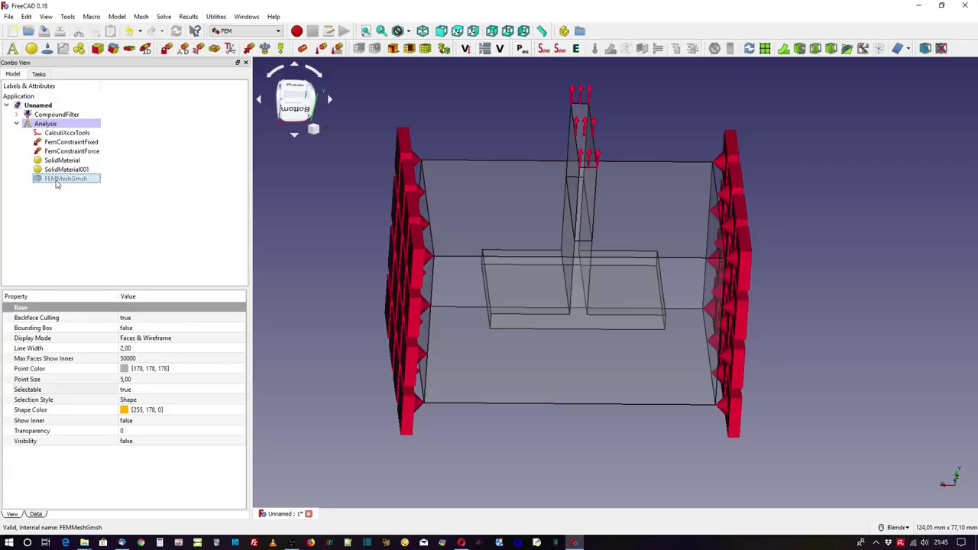
{"action": "right_click", "coordinate": [56, 183]}
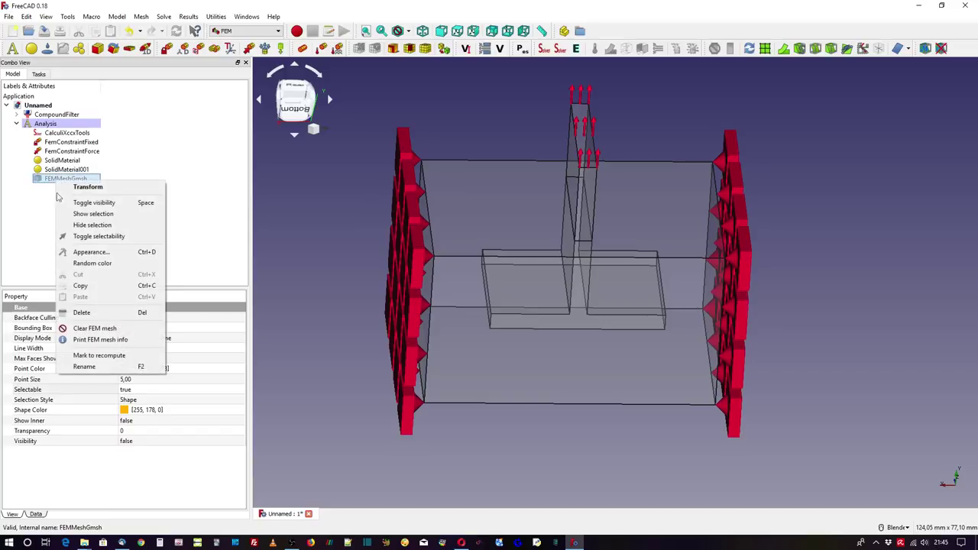
{"action": "left_click", "coordinate": [99, 340]}
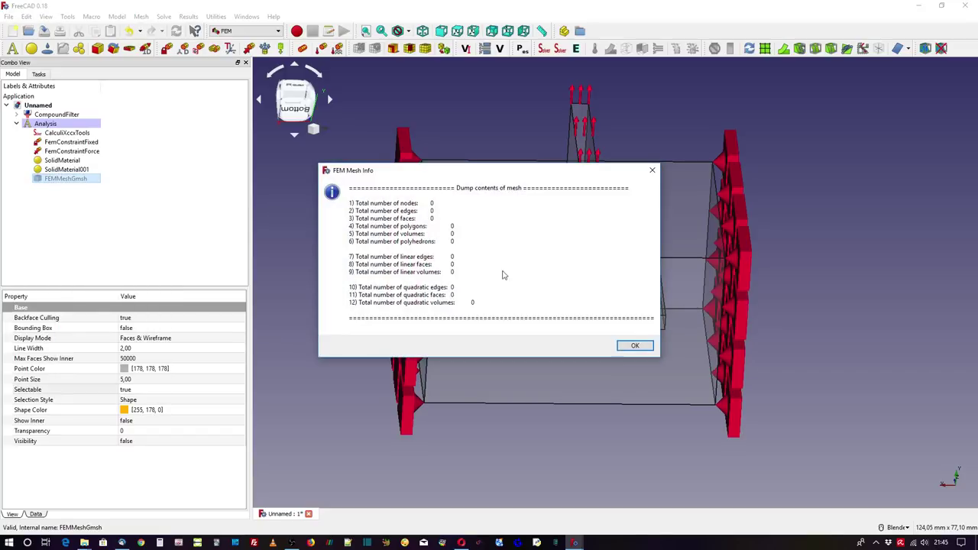
{"action": "left_click", "coordinate": [634, 346]}
{"action": "left_click", "coordinate": [74, 182]}
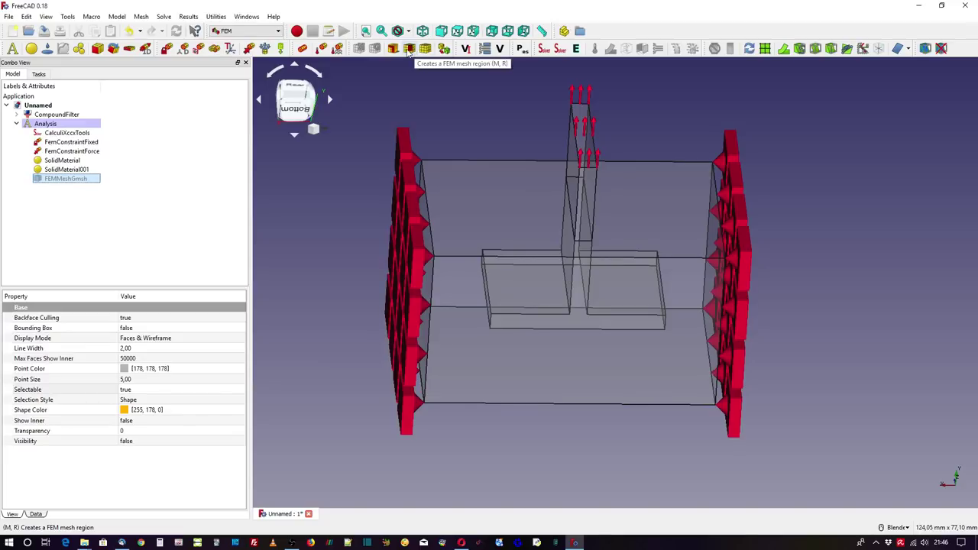
Add a mesh region to FEMMeshGmsh with a 1 mm maximum element size
{"action": "left_click", "coordinate": [409, 49]}
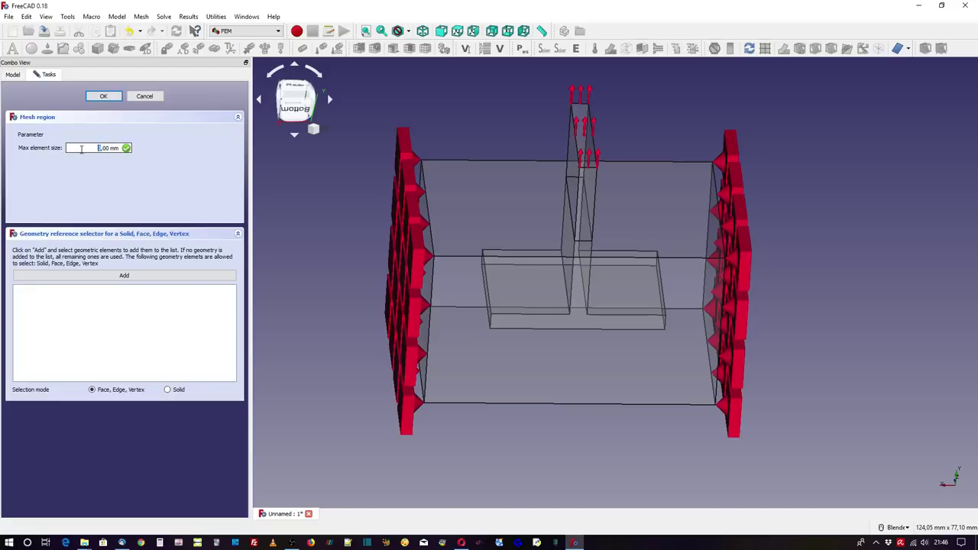
{"action": "type", "text": "1"}
{"action": "left_click", "coordinate": [81, 148]}
{"action": "middle_click_drag", "start_coordinate": [566, 456], "coordinate": [573, 447]}
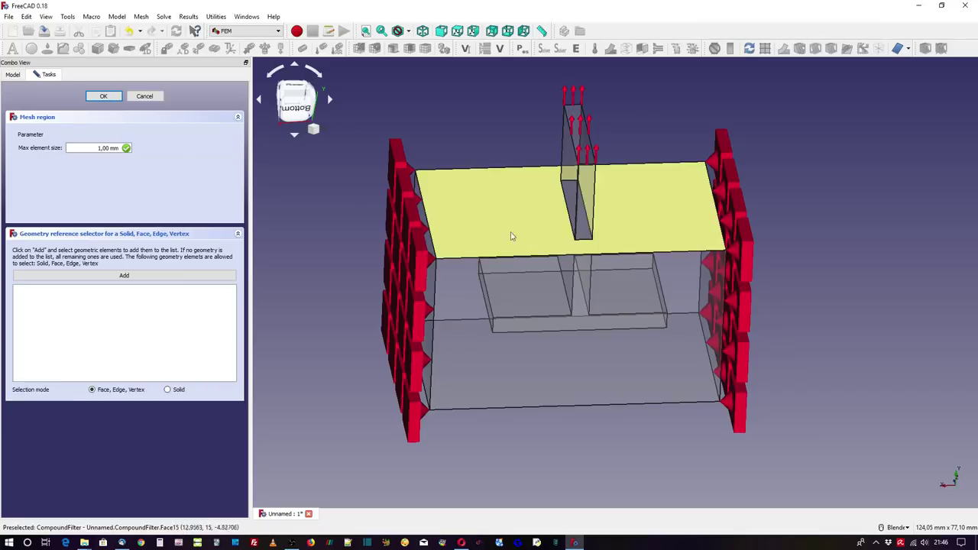
Hide the CompoundFilter block and show the T-profile Body instead
{"action": "left_click", "coordinate": [12, 75]}
{"action": "left_click", "coordinate": [14, 116]}
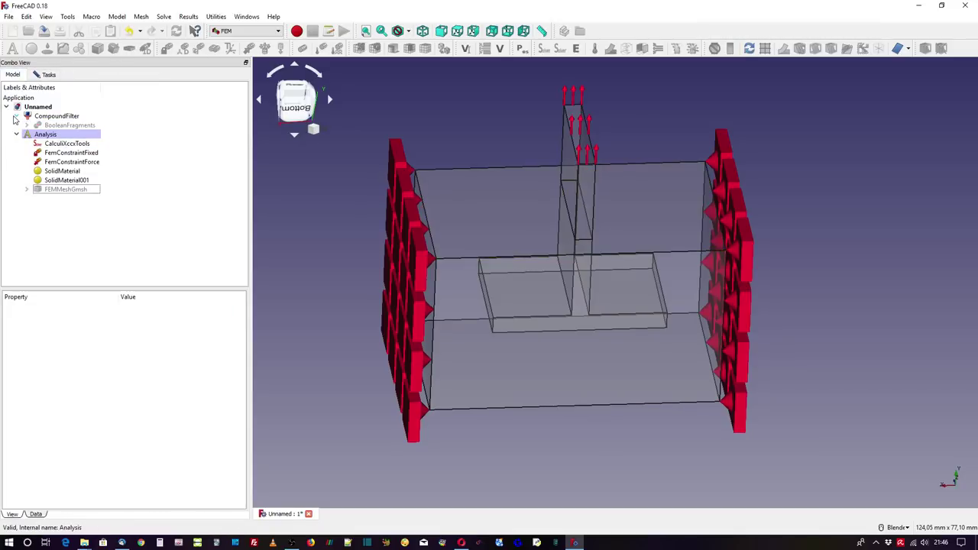
{"action": "left_click", "coordinate": [26, 125]}
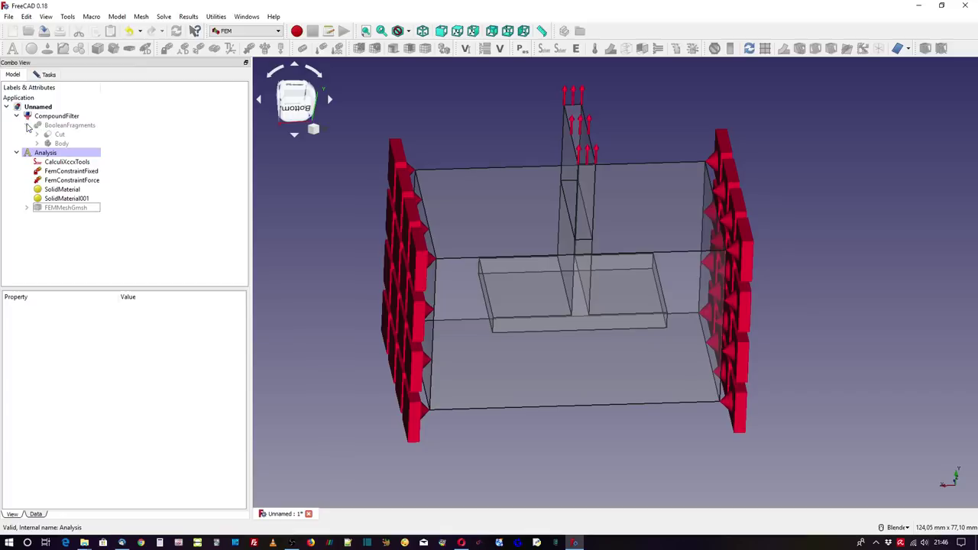
{"action": "left_click", "coordinate": [71, 117]}
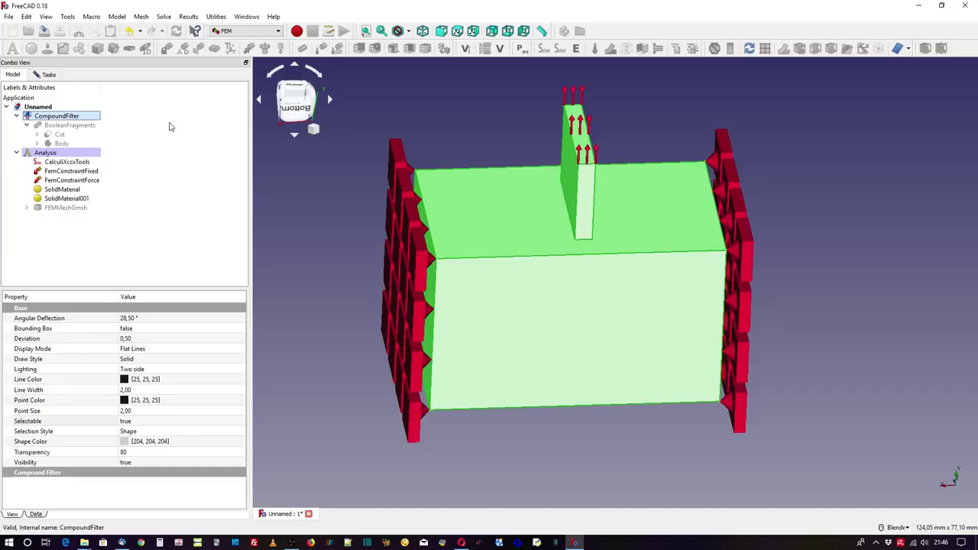
{"action": "key", "text": "space"}
{"action": "left_click", "coordinate": [68, 143]}
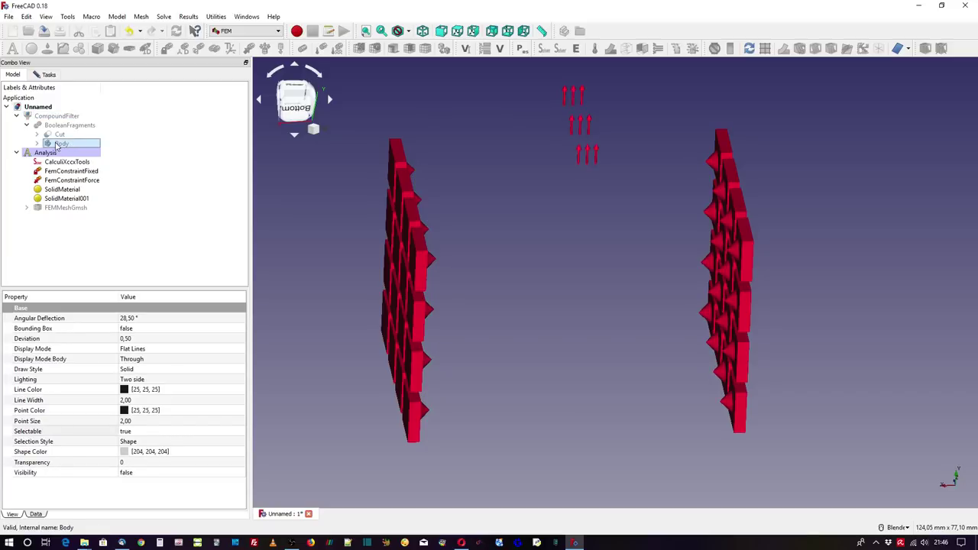
{"action": "key", "text": "space"}
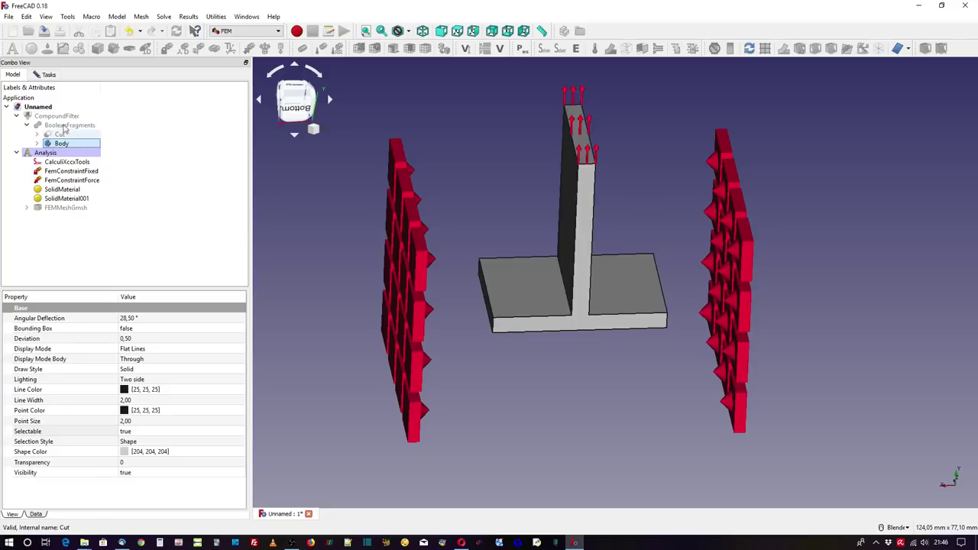
Add Pad's Face5, Face1 and Face3 to the mesh region and confirm it
{"action": "left_click", "coordinate": [48, 75]}
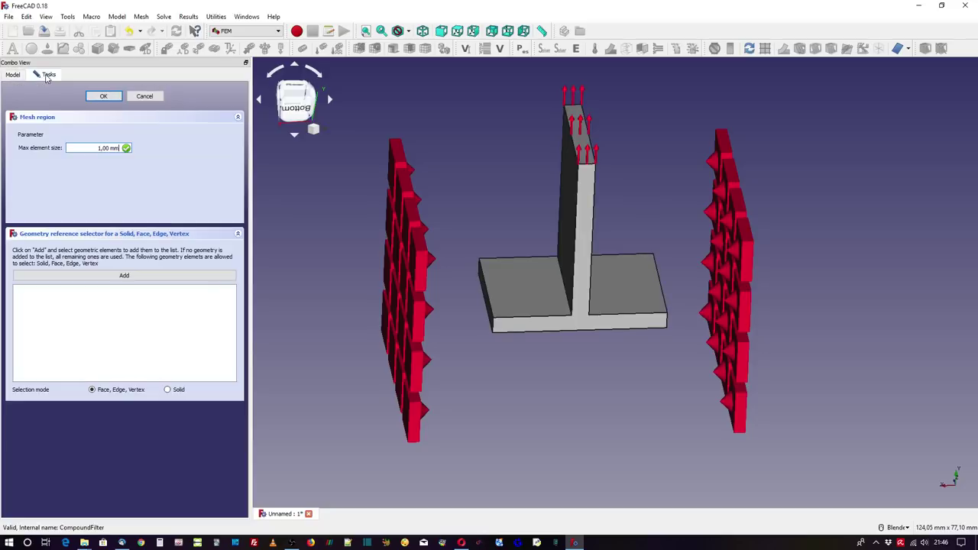
{"action": "left_click", "coordinate": [129, 286]}
{"action": "left_click", "coordinate": [512, 270]}
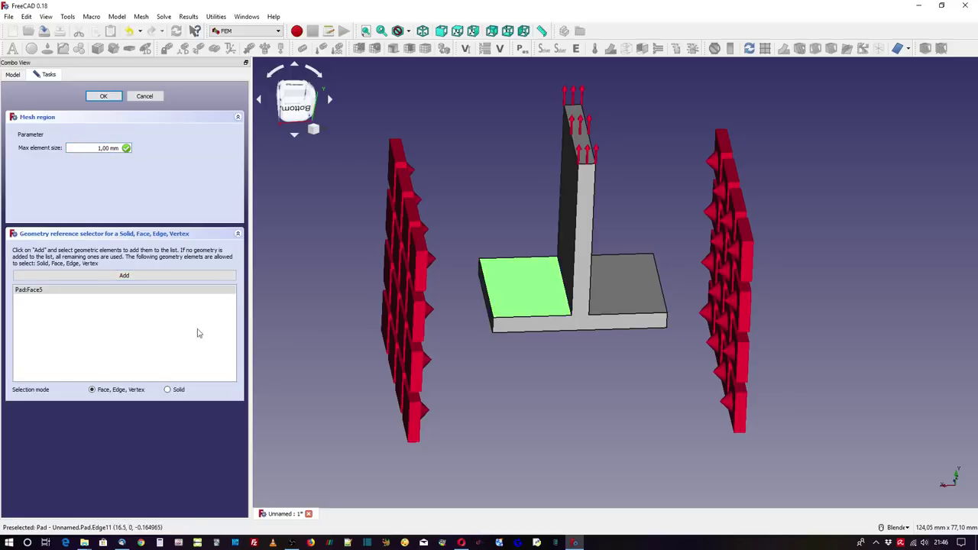
{"action": "left_click", "coordinate": [139, 280]}
{"action": "left_click", "coordinate": [615, 287]}
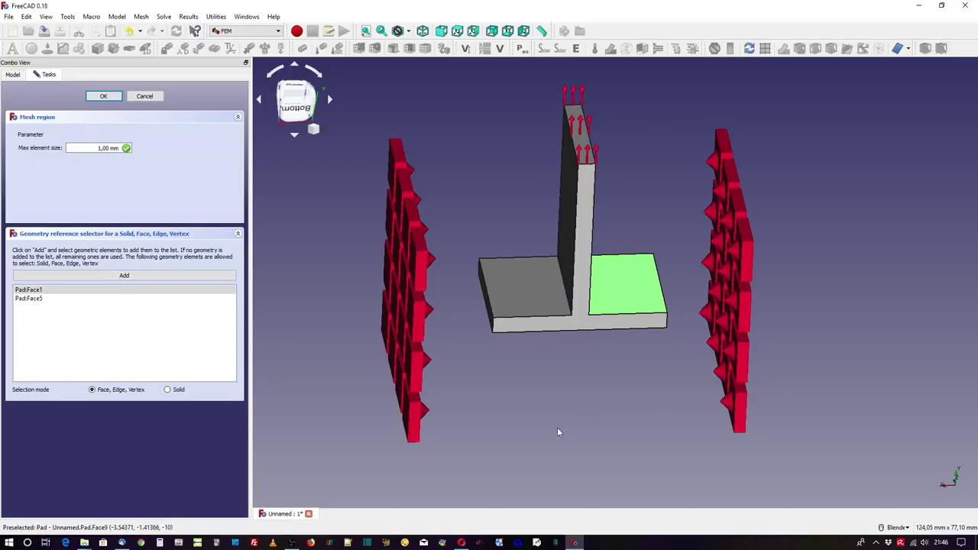
{"action": "middle_click_drag", "start_coordinate": [557, 427], "coordinate": [586, 354]}
{"action": "left_click", "coordinate": [130, 277]}
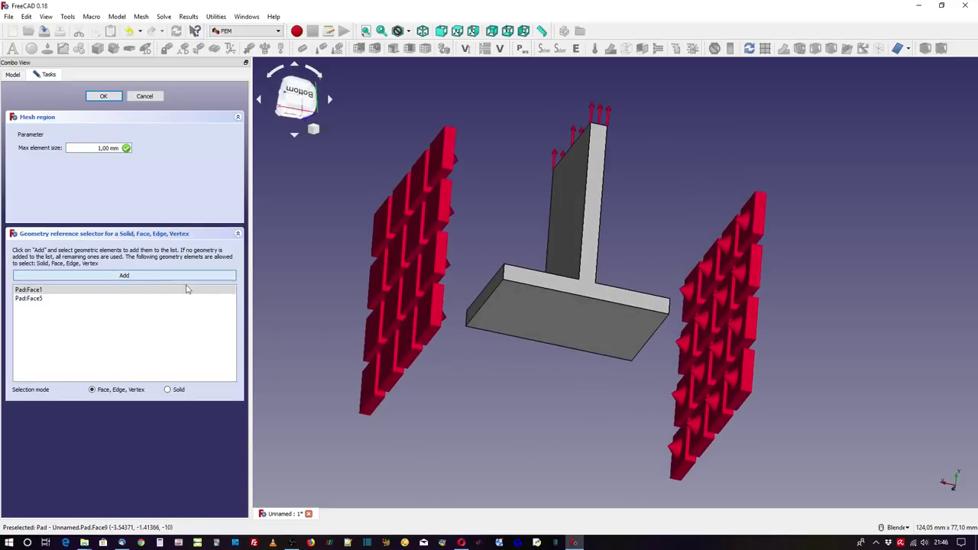
{"action": "left_click", "coordinate": [517, 323]}
{"action": "middle_click_drag", "start_coordinate": [522, 128], "coordinate": [530, 215]}
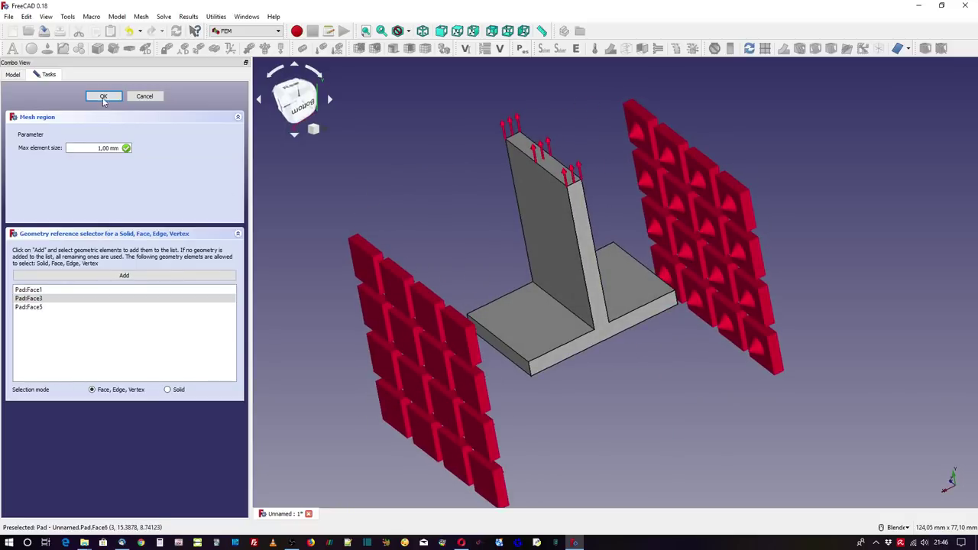
{"action": "left_click", "coordinate": [104, 97]}
Hide the T-profile Body and show the CompoundFilter block again
{"action": "left_click", "coordinate": [76, 143]}
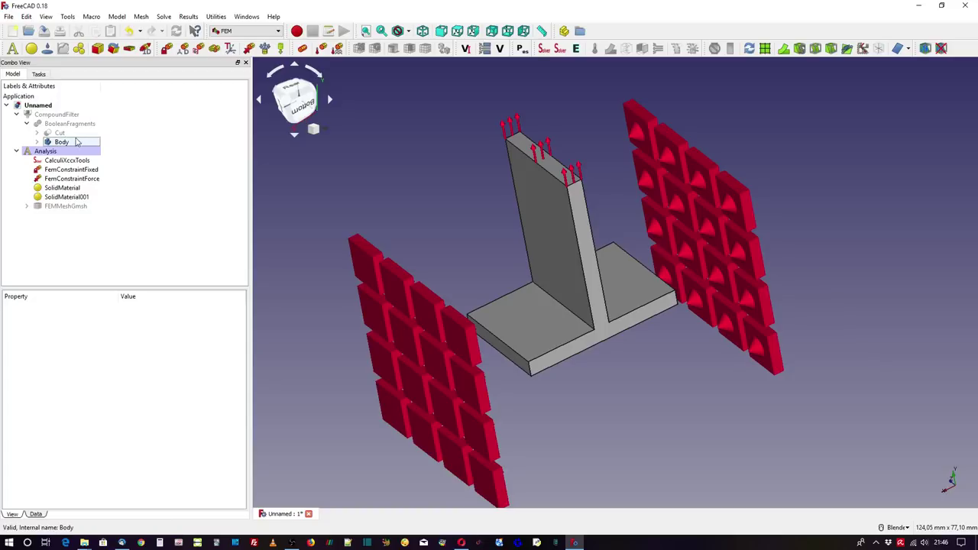
{"action": "key", "text": "space"}
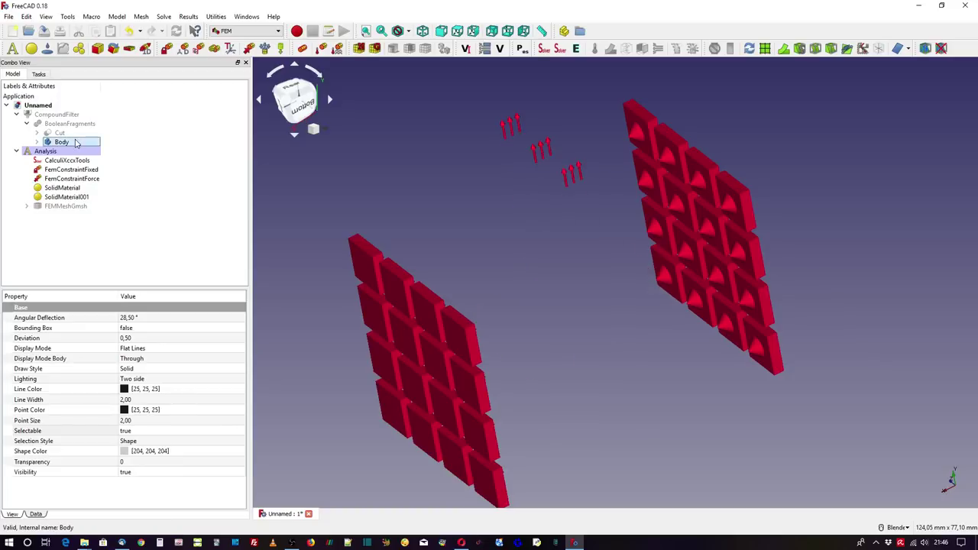
{"action": "left_click", "coordinate": [66, 115]}
{"action": "key", "text": "space"}
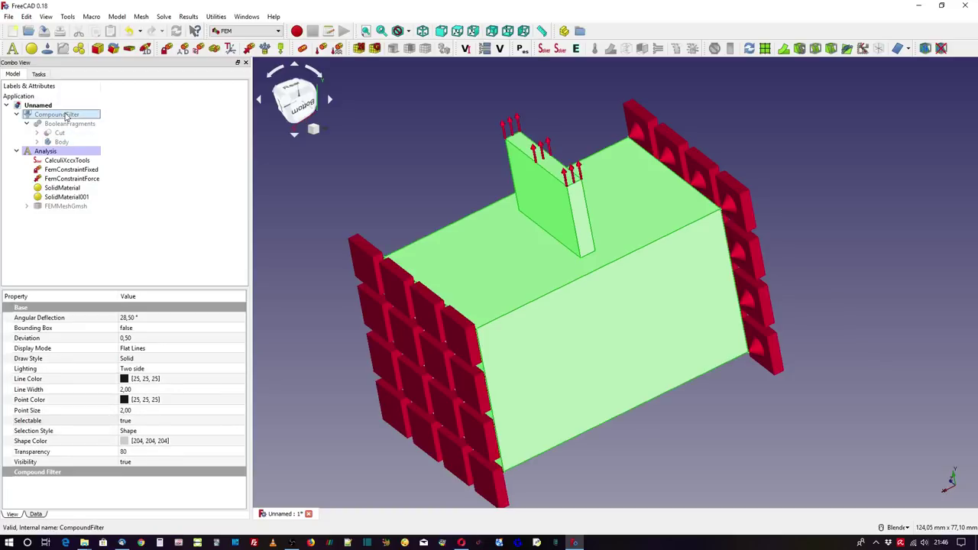
Mesh FEMMeshGmsh with Gmsh at 4 mm maximum element size and accept the result
{"action": "double_click", "coordinate": [67, 207]}
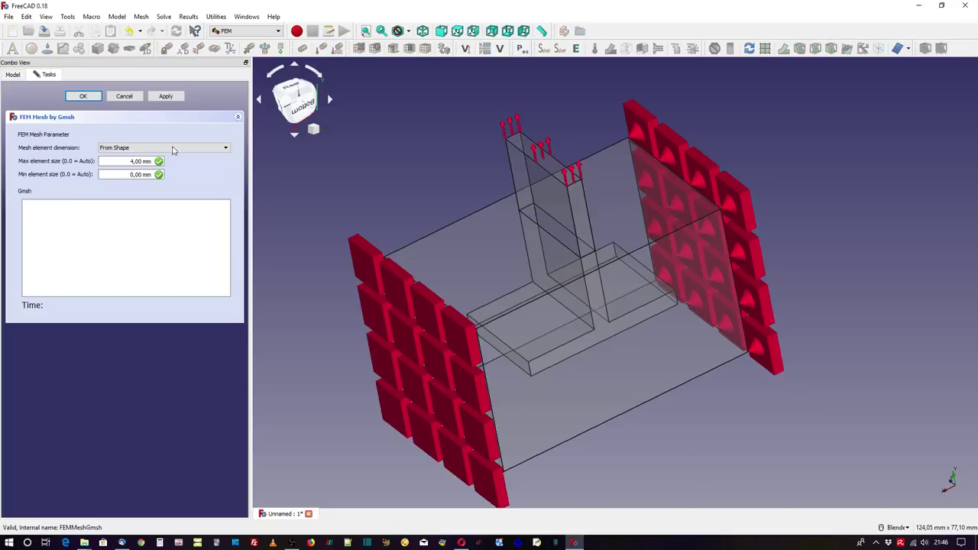
{"action": "left_click", "coordinate": [167, 98]}
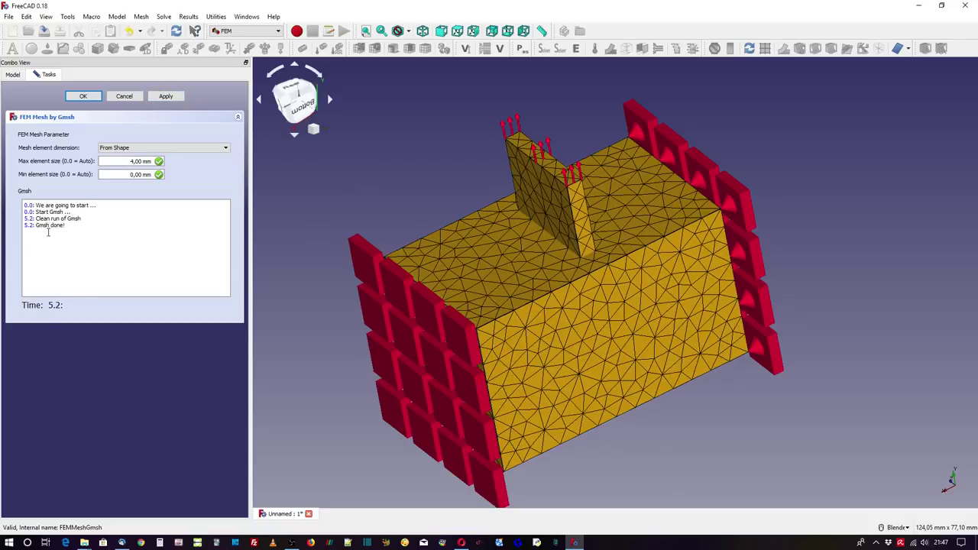
{"action": "left_click", "coordinate": [83, 95]}
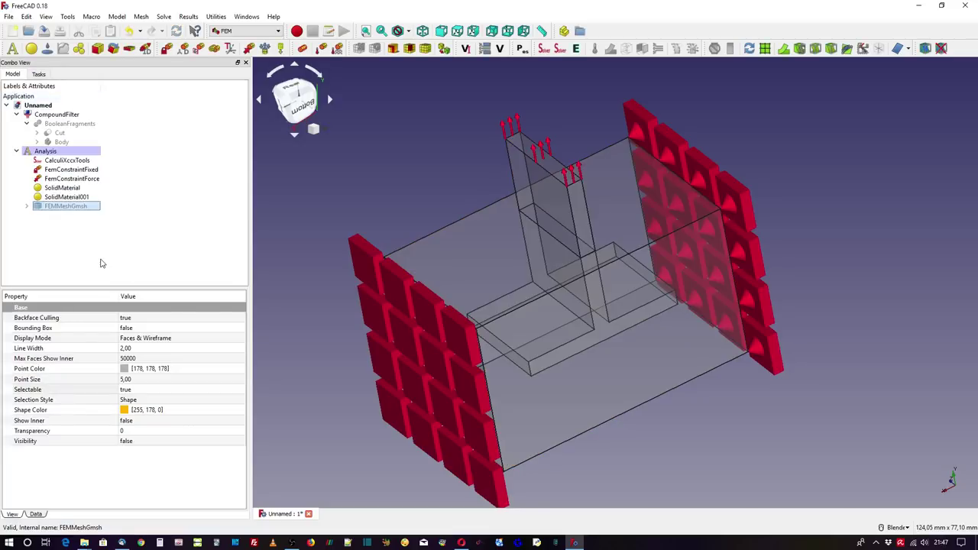
Show FEMMeshGmsh and raise its Max Faces Show Inner from 50000 to 50000000
{"action": "middle_click_drag", "start_coordinate": [297, 406], "coordinate": [229, 352]}
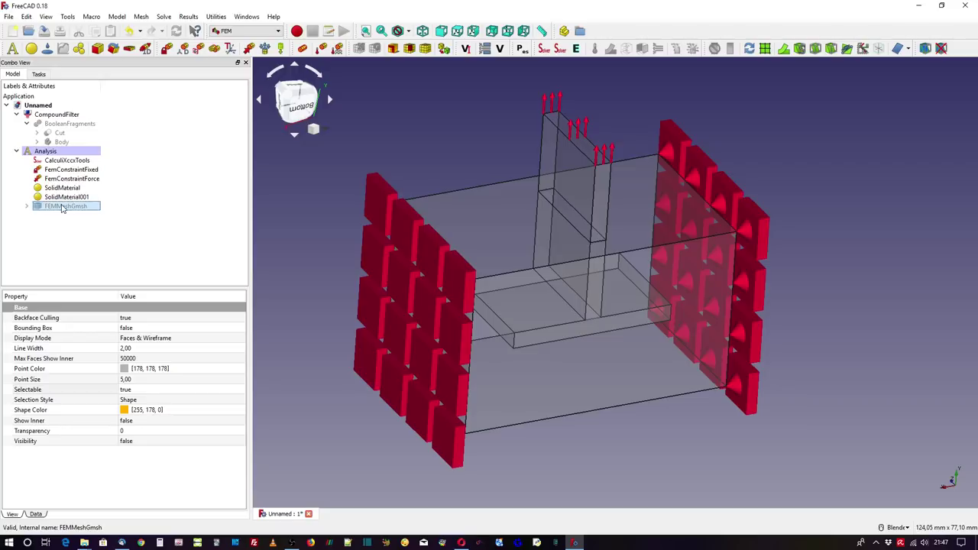
{"action": "key", "text": "space"}
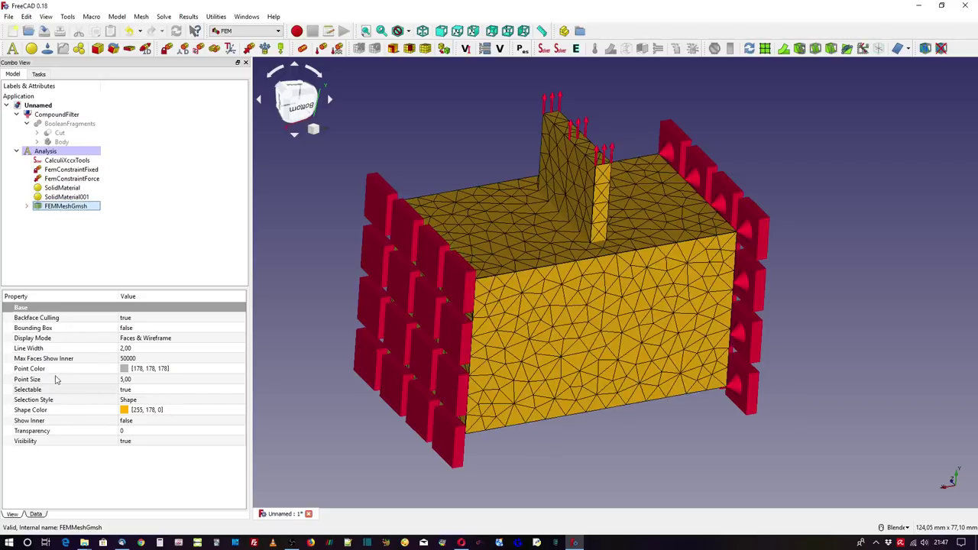
{"action": "left_click", "coordinate": [159, 358]}
{"action": "left_click", "coordinate": [152, 357]}
{"action": "type", "text": "00"}
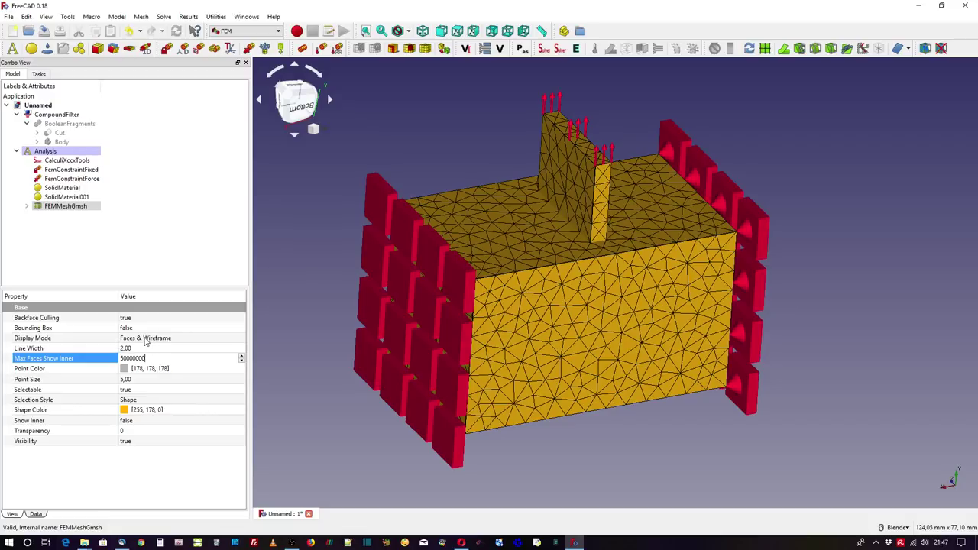
{"action": "left_click", "coordinate": [145, 339]}
Set the mesh Display Mode to Wireframe with Show Inner true, then orbit to inspect
{"action": "left_click", "coordinate": [146, 341]}
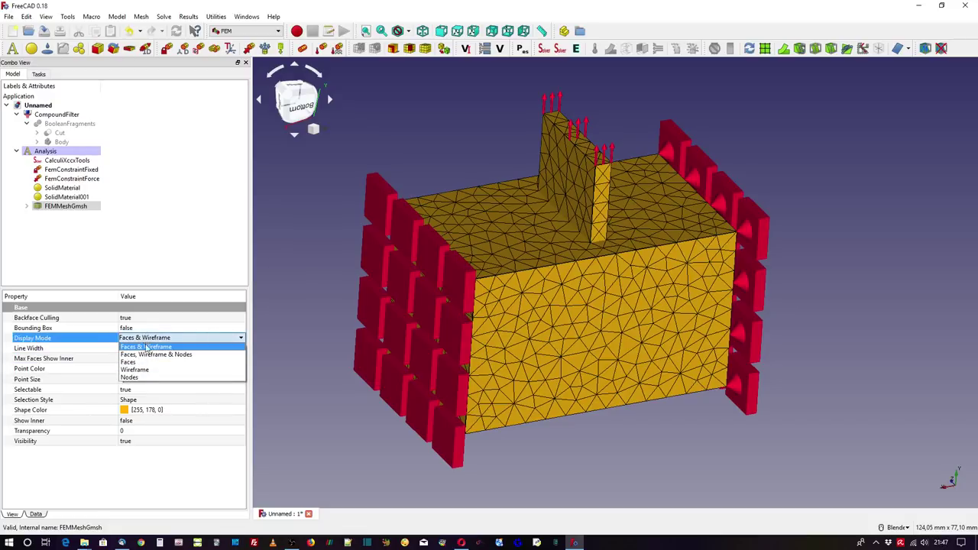
{"action": "left_click", "coordinate": [136, 369]}
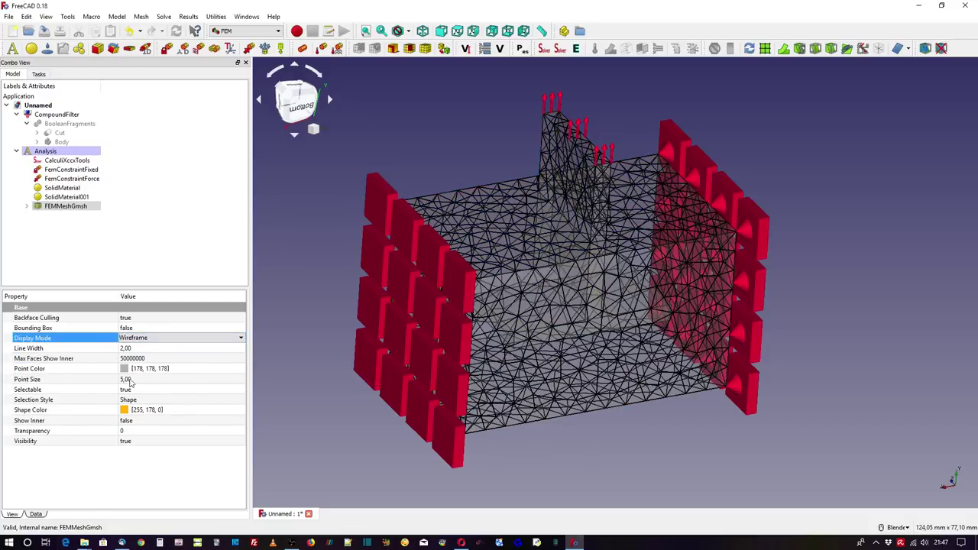
{"action": "left_click", "coordinate": [136, 422]}
{"action": "left_click", "coordinate": [136, 421]}
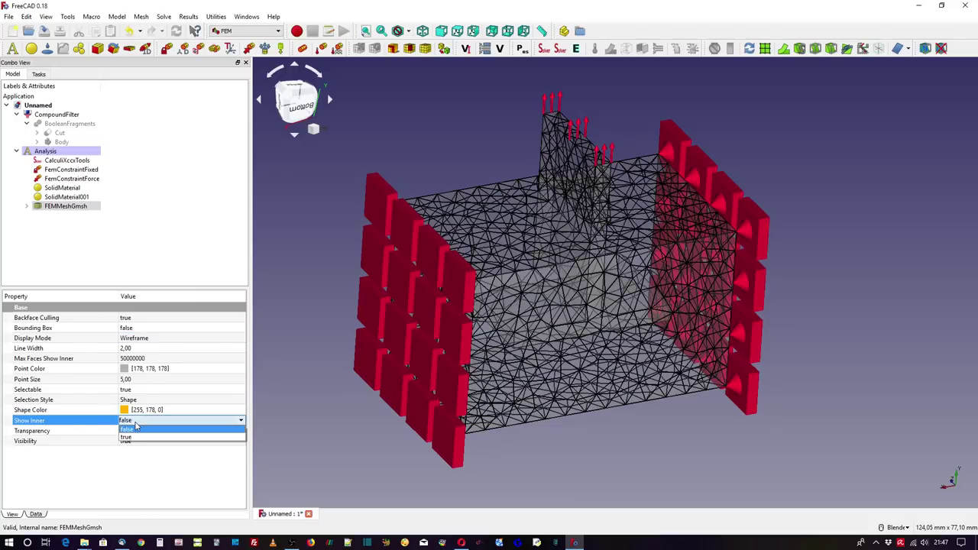
{"action": "left_click", "coordinate": [133, 441]}
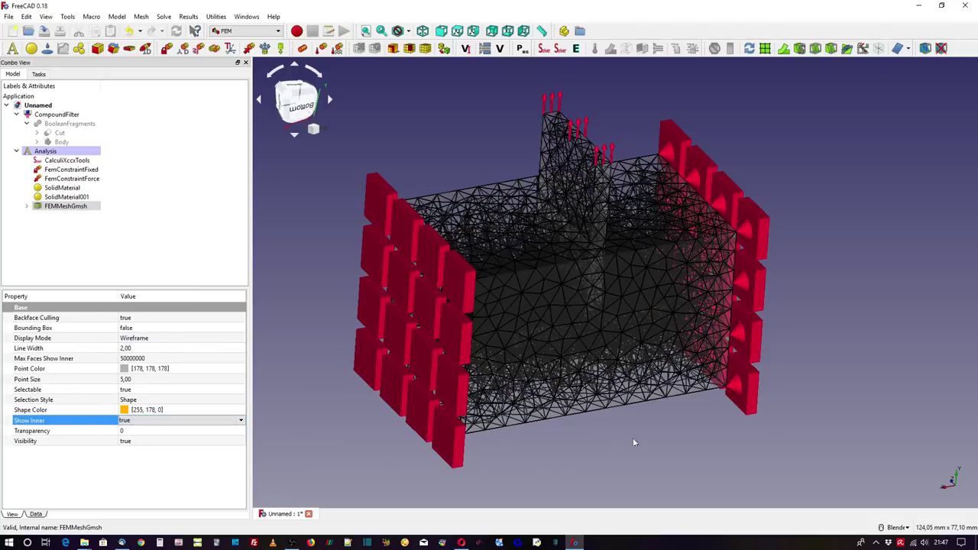
{"action": "mouse_move", "coordinate": [633, 438]}
{"action": "middle_mouse_down"}
{"action": "mouse_move", "coordinate": [602, 427]}
{"action": "mouse_move", "coordinate": [846, 307]}
{"action": "mouse_move", "coordinate": [279, 373]}
{"action": "middle_mouse_up"}
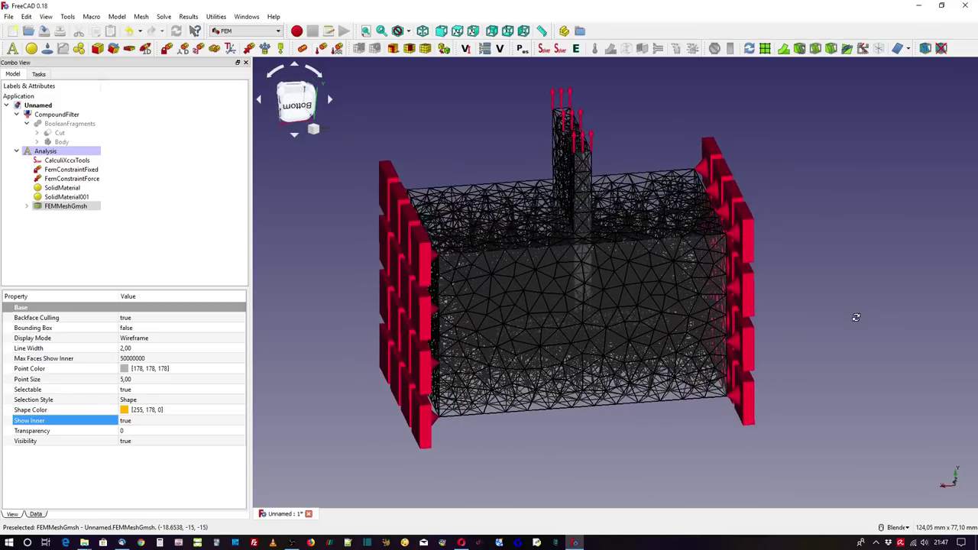
{"action": "middle_click_drag", "start_coordinate": [314, 237], "coordinate": [334, 266]}
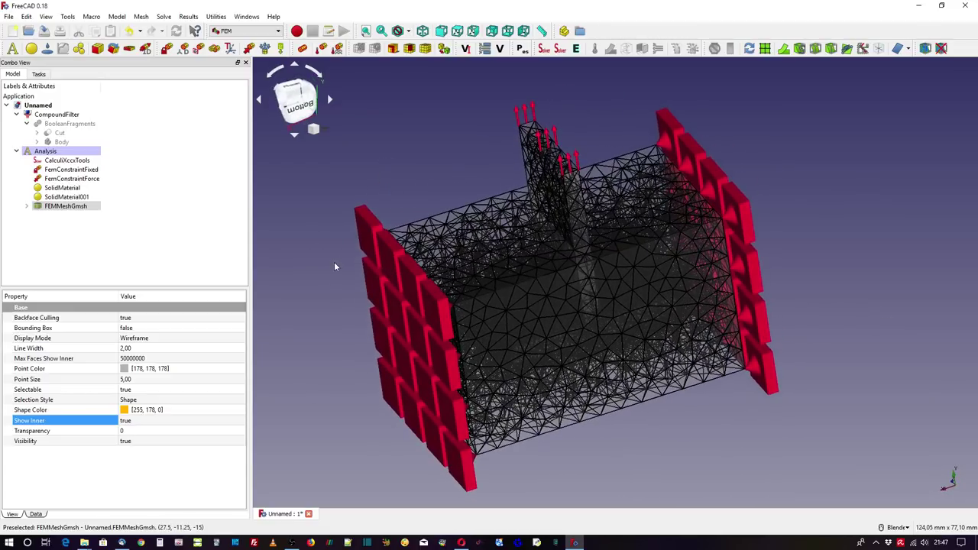
{"action": "left_click", "coordinate": [66, 207]}
Slice the mesh with a custom-direction clipping plane and orbit to look inside
{"action": "left_click", "coordinate": [46, 16]}
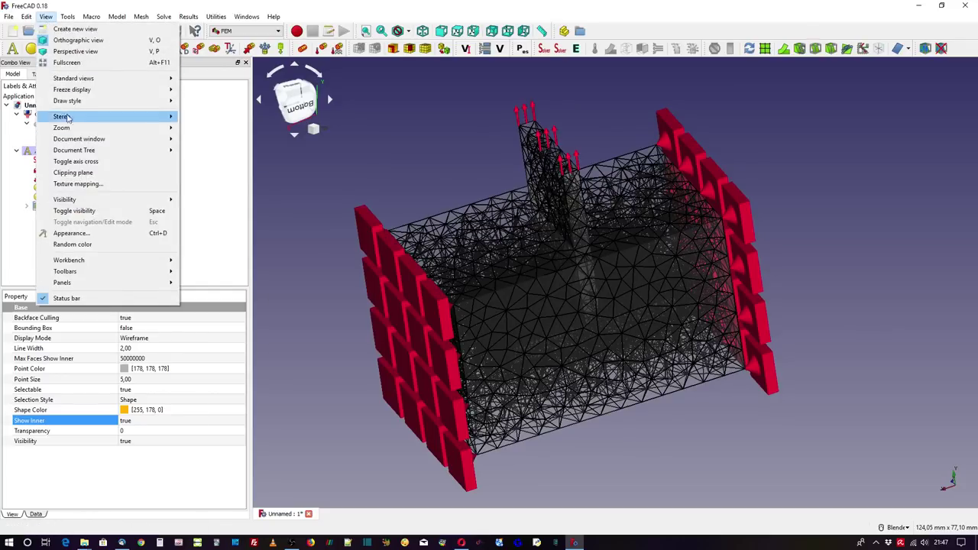
{"action": "left_click", "coordinate": [80, 172]}
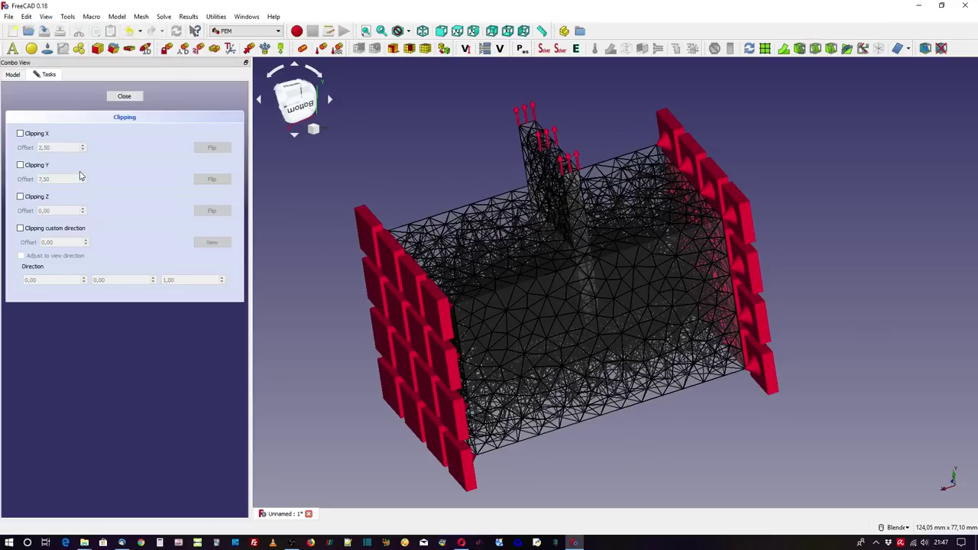
{"action": "left_click", "coordinate": [20, 229]}
{"action": "scroll", "coordinate": [512, 324], "scroll_direction": "up", "scroll_amount": 5}
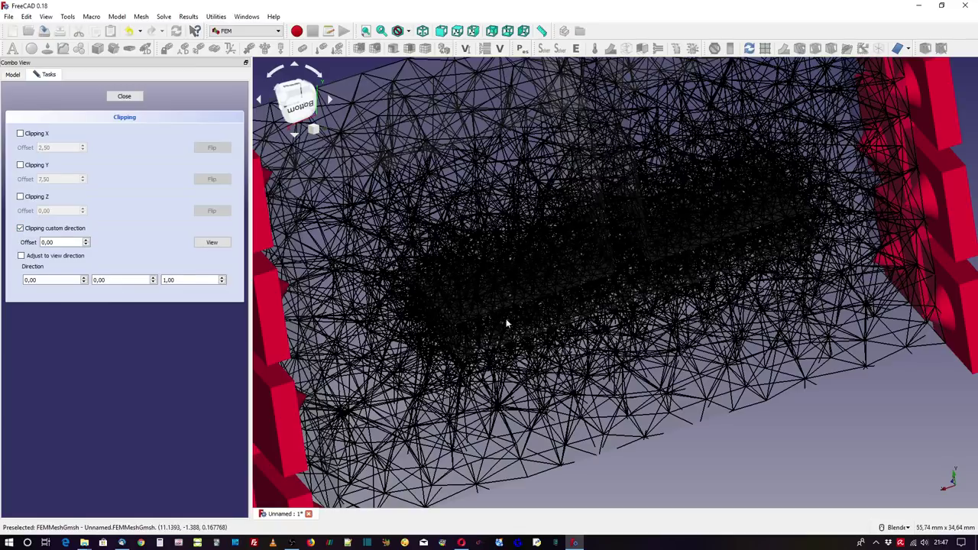
{"action": "scroll", "coordinate": [478, 315], "scroll_direction": "up", "scroll_amount": 2}
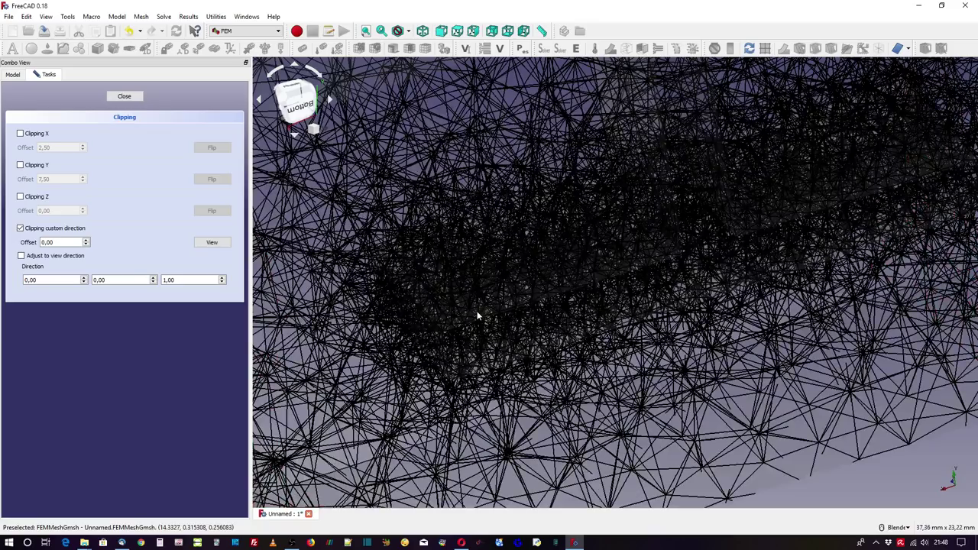
{"action": "scroll", "coordinate": [490, 325], "scroll_direction": "down", "scroll_amount": 1}
{"action": "scroll", "coordinate": [512, 325], "scroll_direction": "down", "scroll_amount": 1}
{"action": "scroll", "coordinate": [512, 325], "scroll_direction": "down", "scroll_amount": 1}
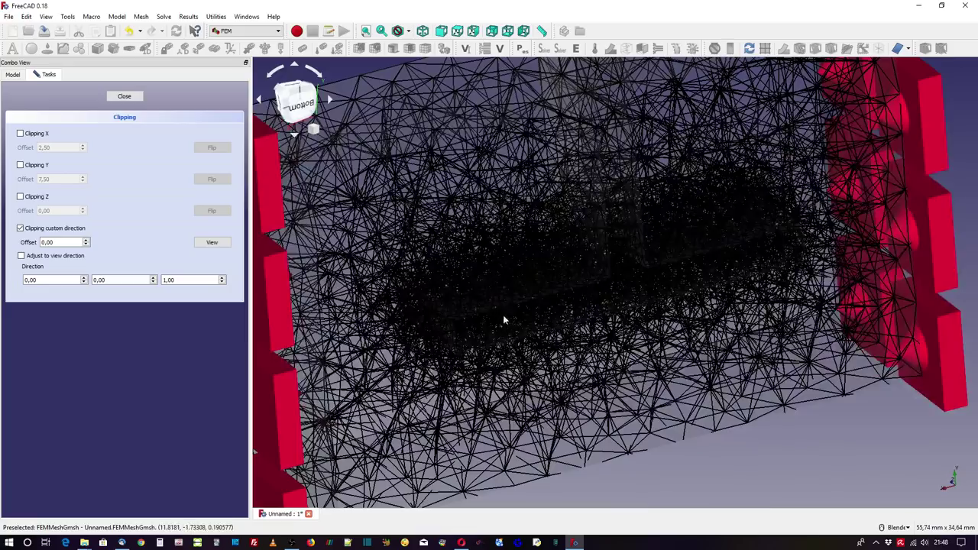
{"action": "scroll", "coordinate": [489, 317], "scroll_direction": "up", "scroll_amount": 4}
{"action": "mouse_move", "coordinate": [485, 316]}
{"action": "middle_mouse_down"}
{"action": "mouse_move", "coordinate": [560, 346]}
{"action": "mouse_move", "coordinate": [542, 346]}
{"action": "middle_mouse_up"}
Set the CompoundFilter's Appearance transparency to 67
{"action": "left_click", "coordinate": [14, 74]}
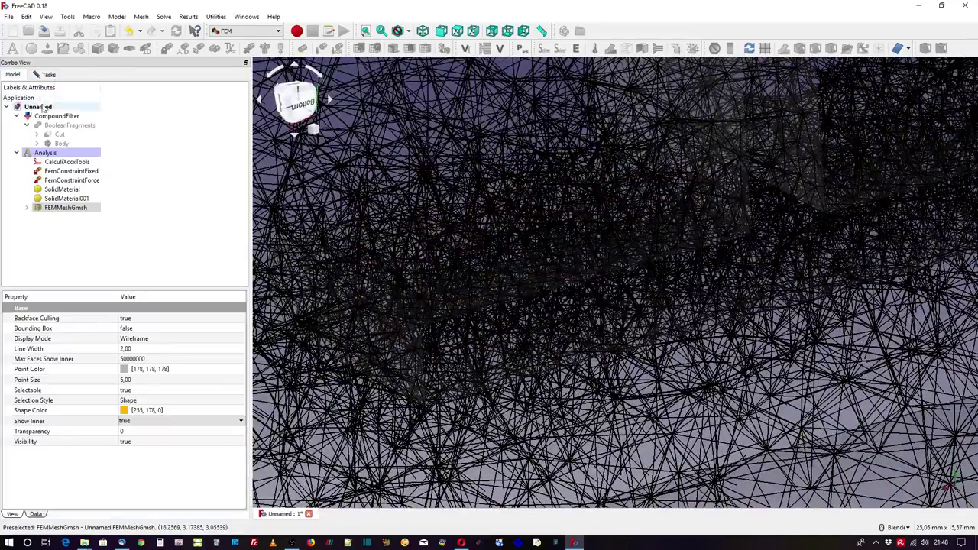
{"action": "left_click", "coordinate": [45, 115]}
{"action": "right_click", "coordinate": [43, 114]}
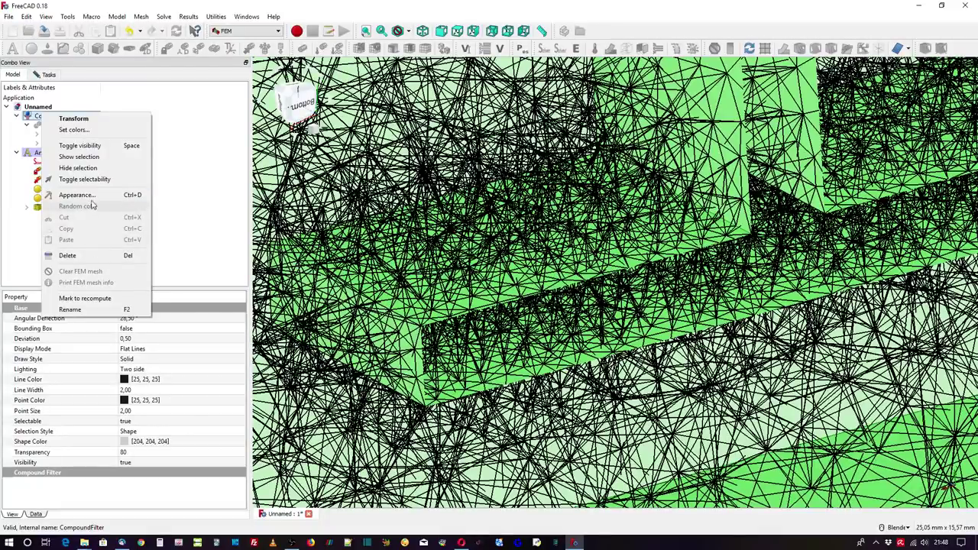
{"action": "left_click", "coordinate": [77, 195]}
{"action": "left_click_drag", "start_coordinate": [309, 352], "coordinate": [303, 352]}
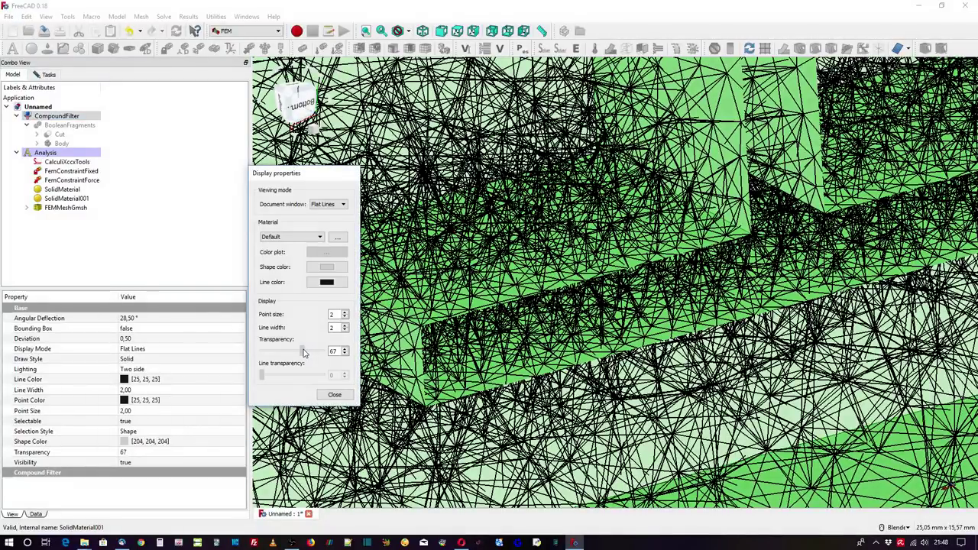
{"action": "left_click", "coordinate": [335, 395]}
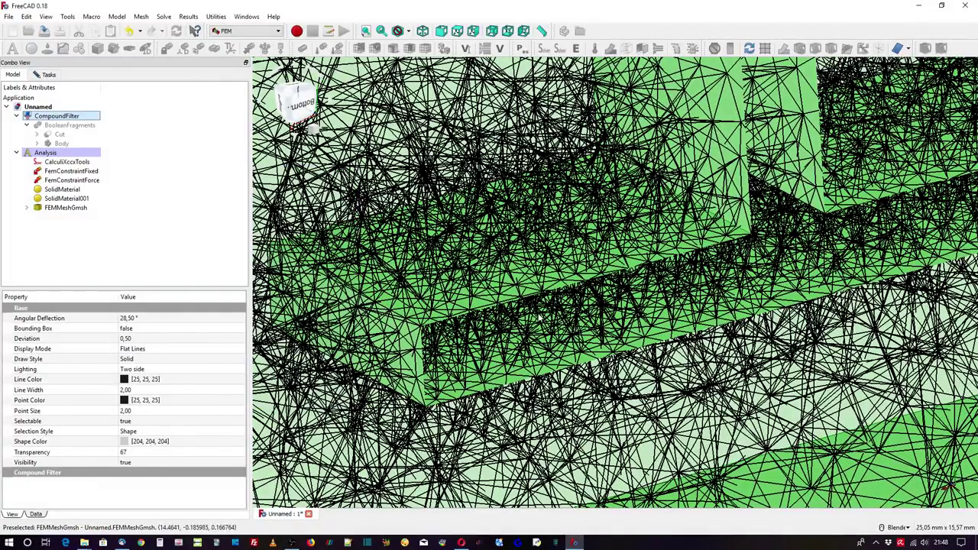
Fit the whole model in view, then close the clipping plane panel
{"action": "scroll", "coordinate": [538, 315], "scroll_direction": "down", "scroll_amount": 5}
{"action": "left_click", "coordinate": [731, 471]}
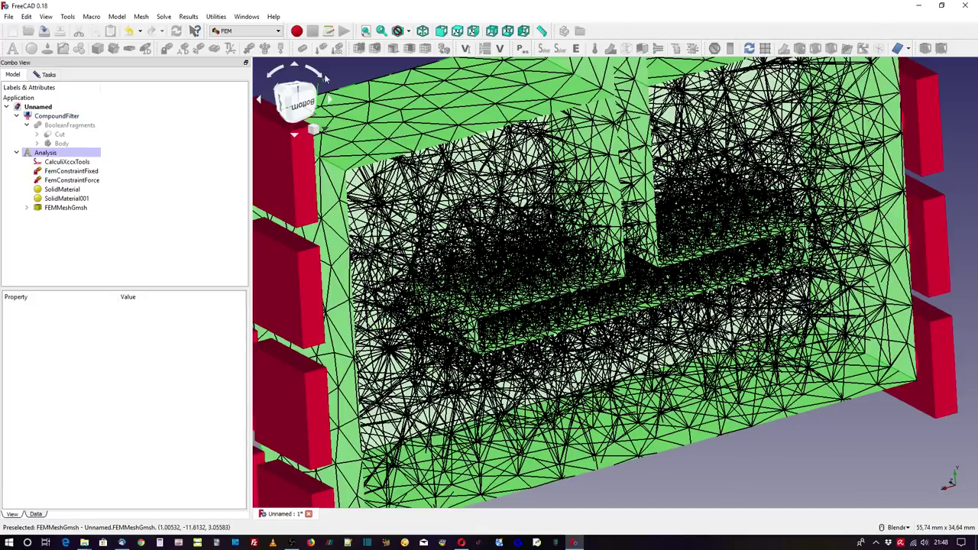
{"action": "left_click", "coordinate": [707, 438]}
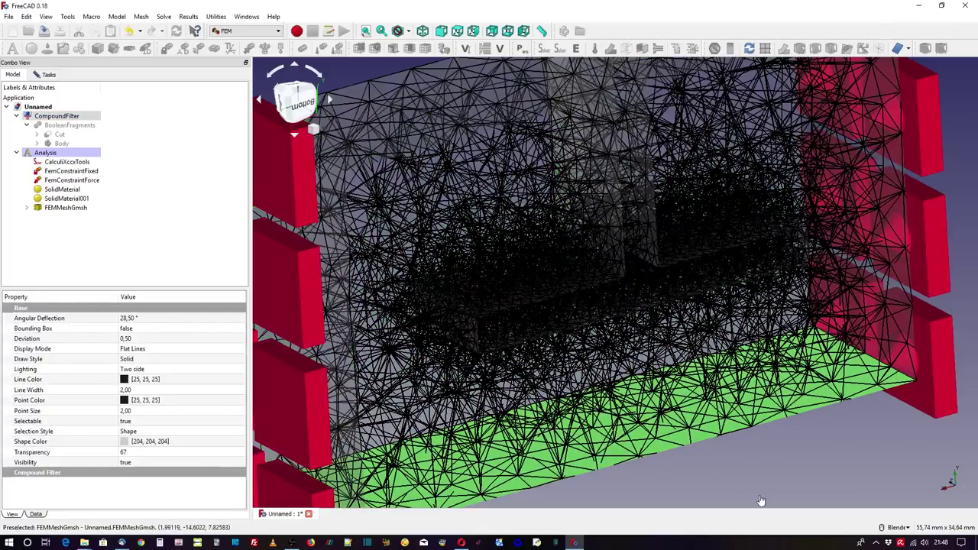
{"action": "left_click", "coordinate": [761, 501]}
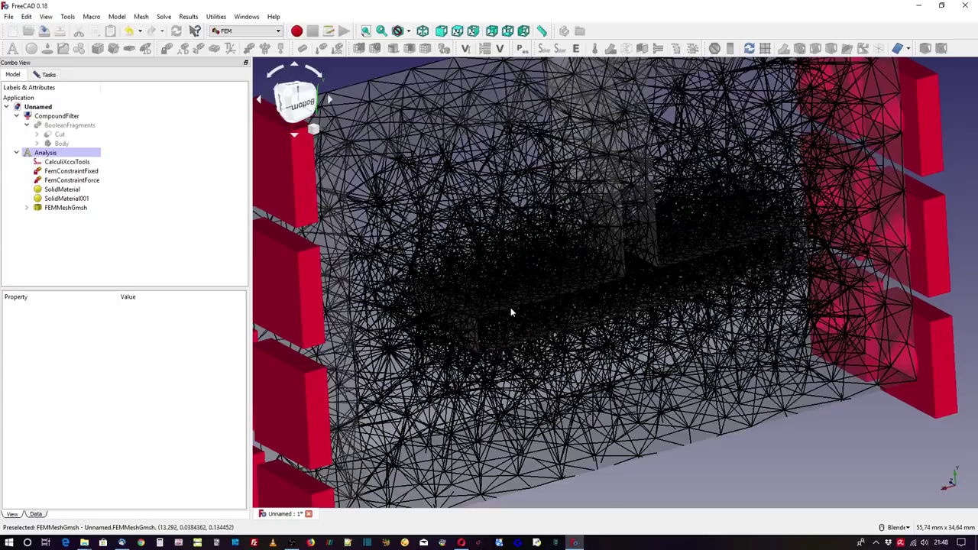
{"action": "scroll", "coordinate": [511, 308], "scroll_direction": "up", "scroll_amount": 2}
{"action": "scroll", "coordinate": [511, 309], "scroll_direction": "up", "scroll_amount": 2}
{"action": "scroll", "coordinate": [511, 309], "scroll_direction": "up", "scroll_amount": 2}
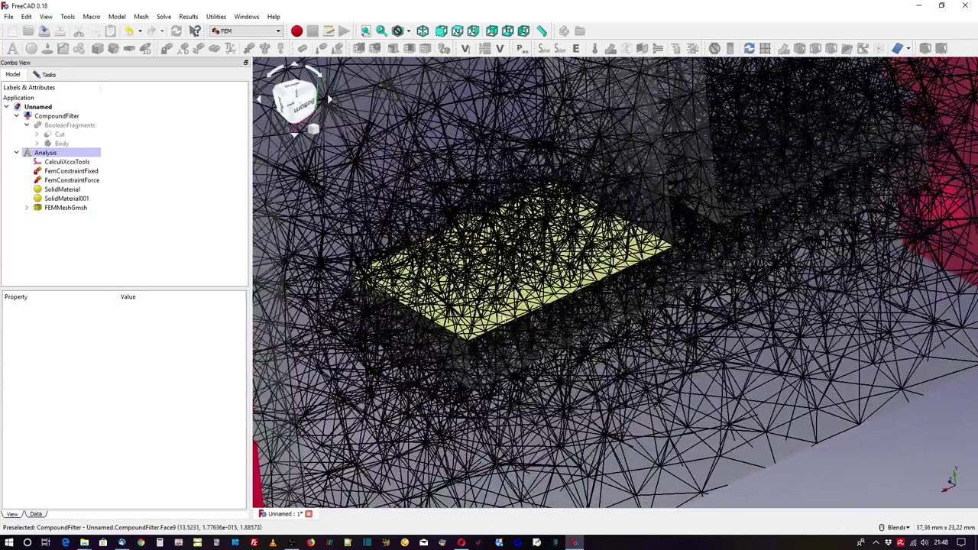
{"action": "left_click", "coordinate": [512, 317]}
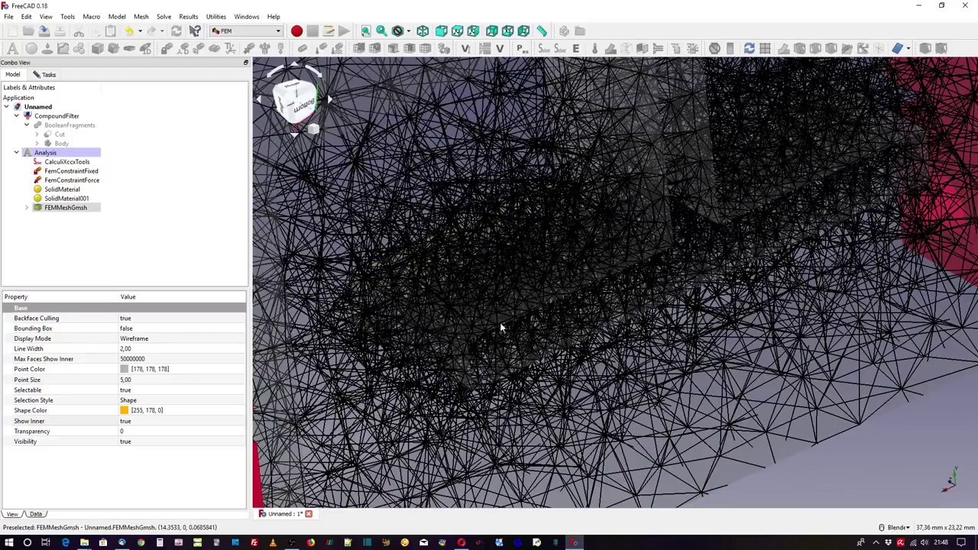
{"action": "key", "text": "v"}
{"action": "key", "text": "f"}
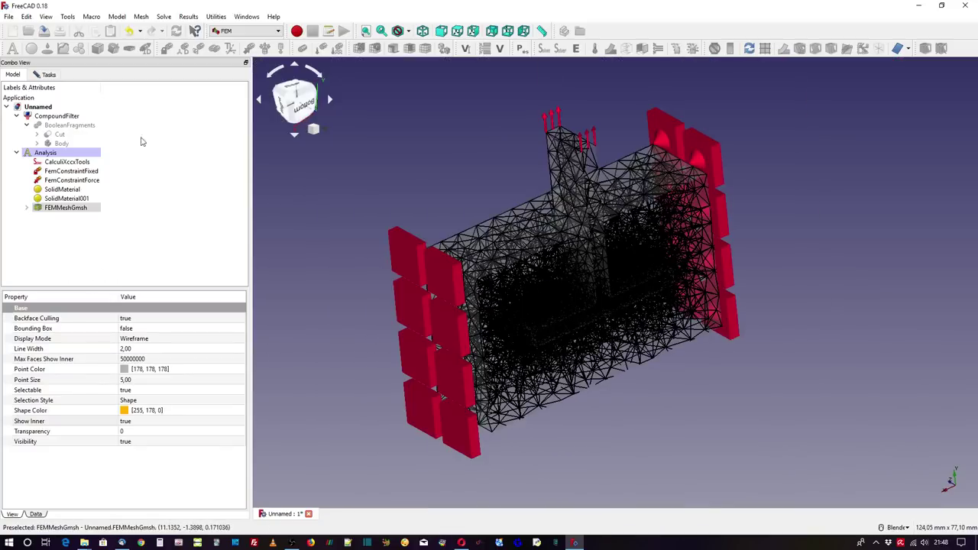
{"action": "left_click", "coordinate": [49, 74]}
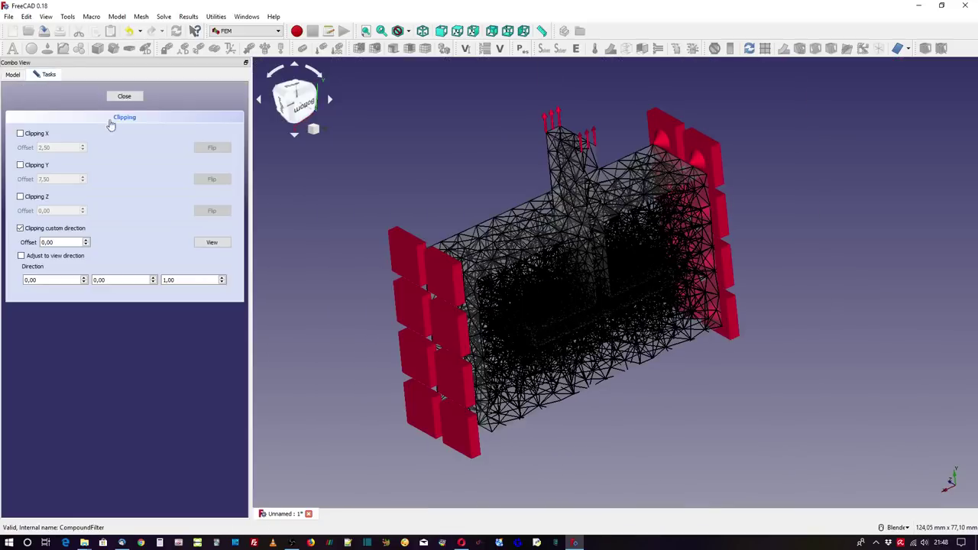
{"action": "left_click", "coordinate": [123, 97]}
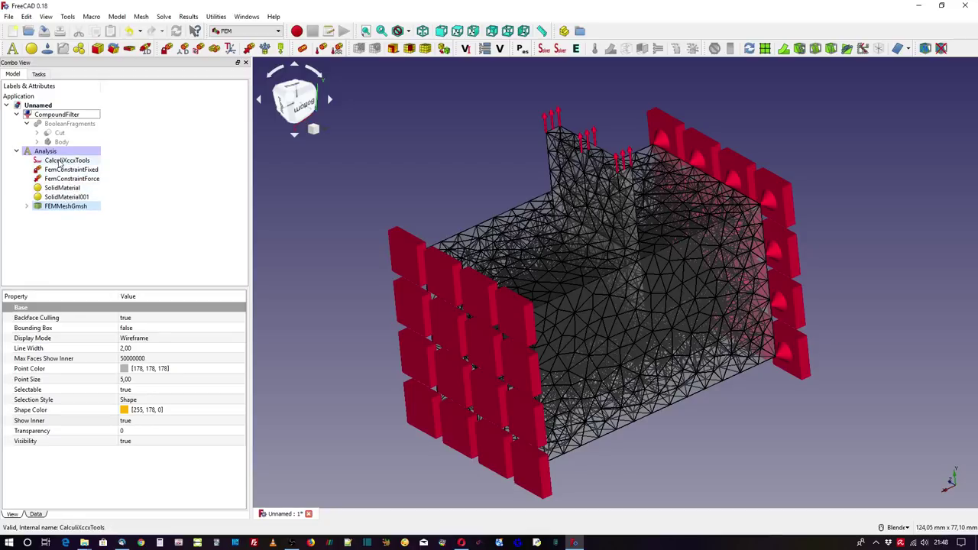
Write the CalculiX .inp input file for the static analysis and run the solver
{"action": "double_click", "coordinate": [60, 162]}
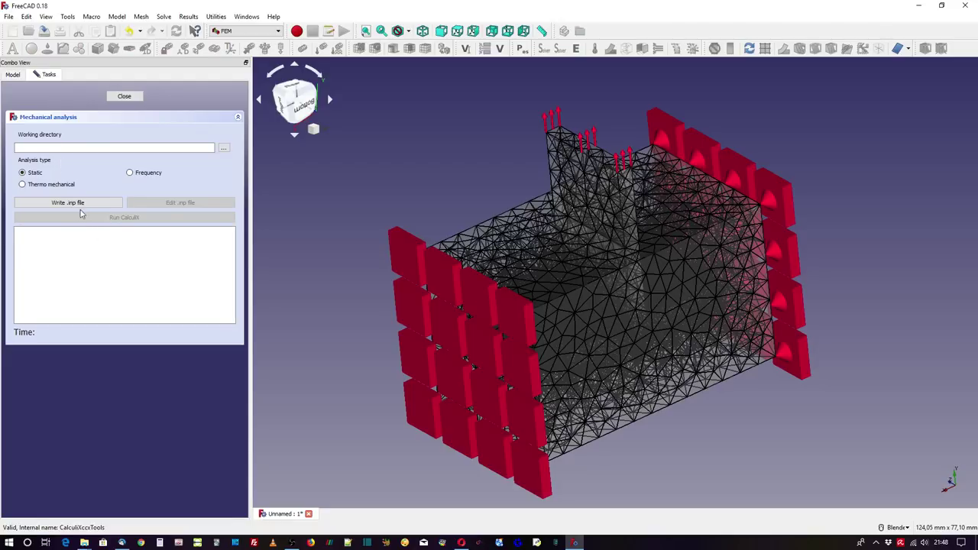
{"action": "left_click", "coordinate": [77, 203]}
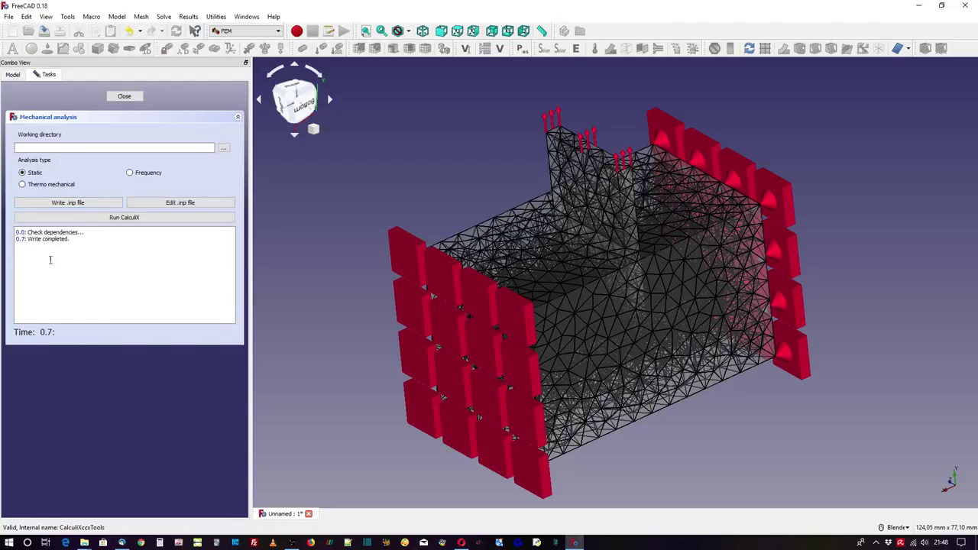
{"action": "left_click", "coordinate": [133, 217]}
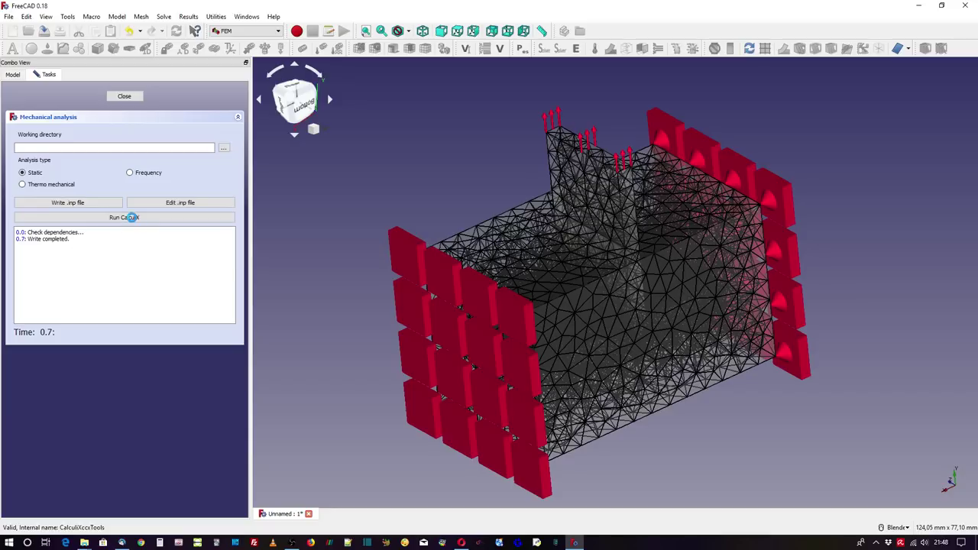
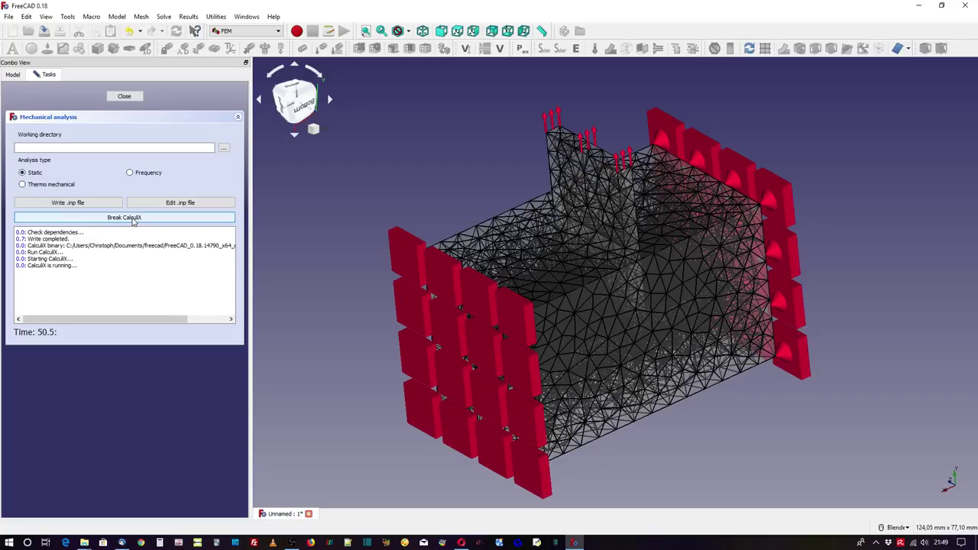
Let the CalculiX static solve finish, then close the Mechanical analysis task panel
{"action": "left_click", "coordinate": [132, 218]}
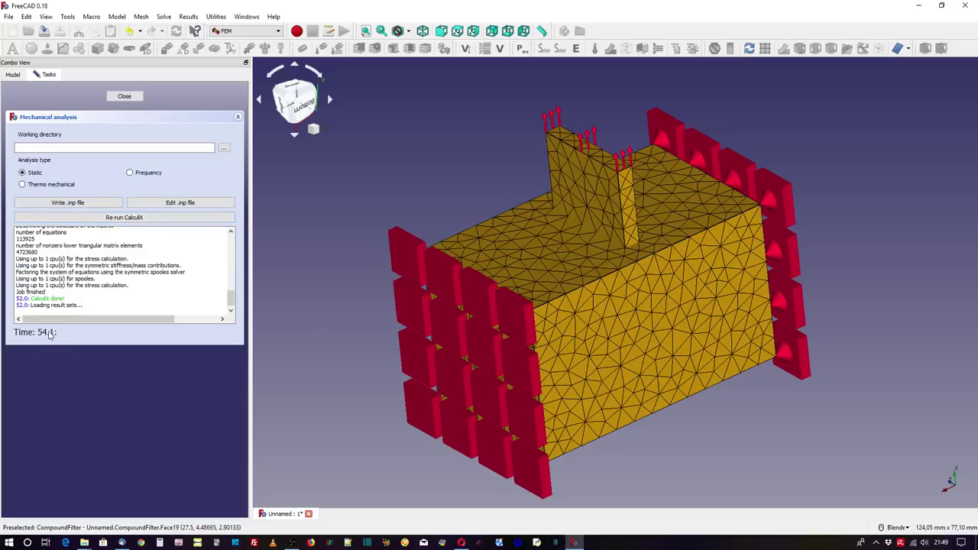
{"action": "left_click", "coordinate": [125, 97]}
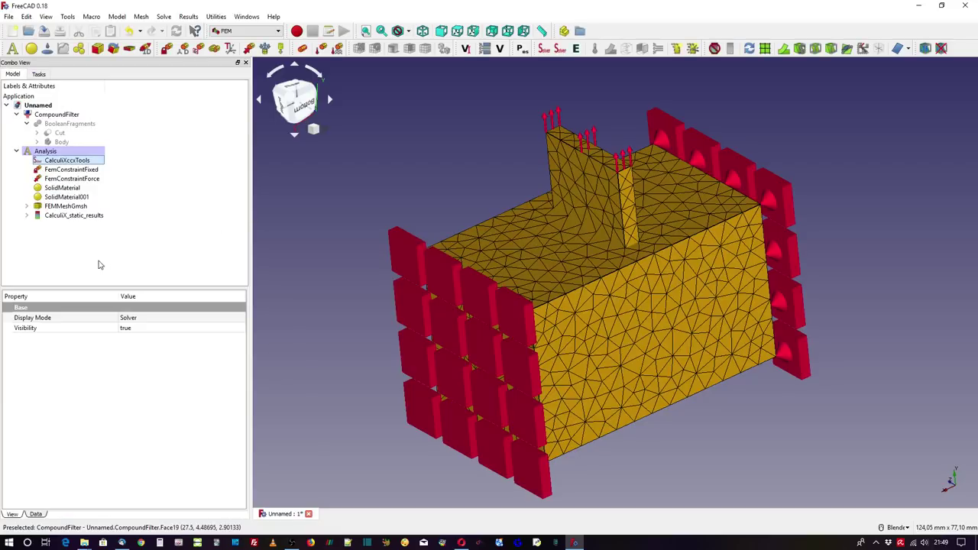
Show the CalculiX_static_results with the mesh coloured by absolute displacement
{"action": "left_click", "coordinate": [56, 218]}
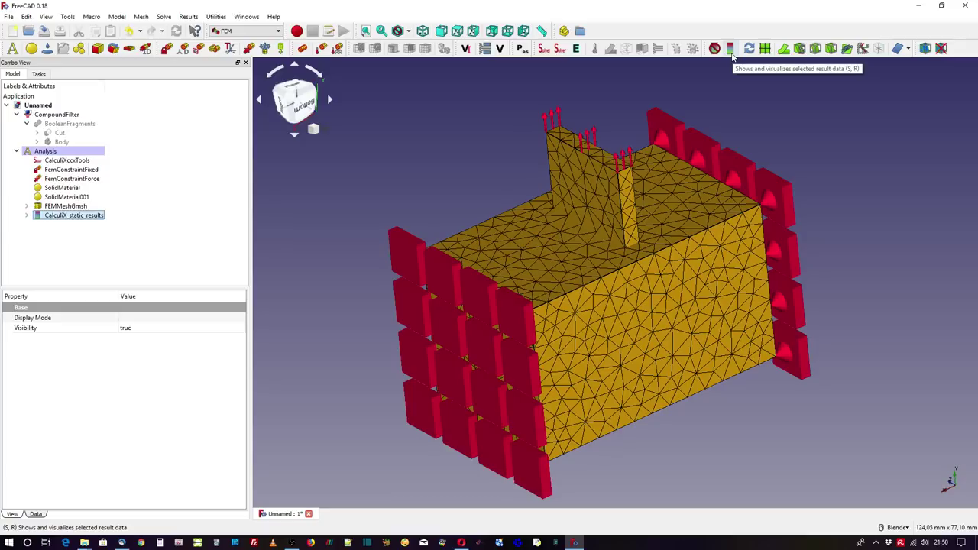
{"action": "left_click", "coordinate": [731, 49]}
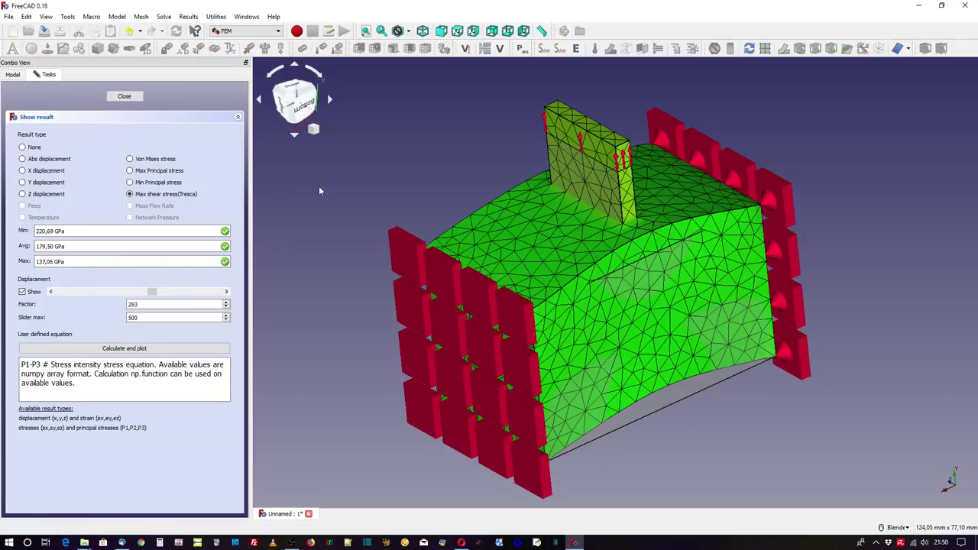
{"action": "left_click", "coordinate": [23, 159]}
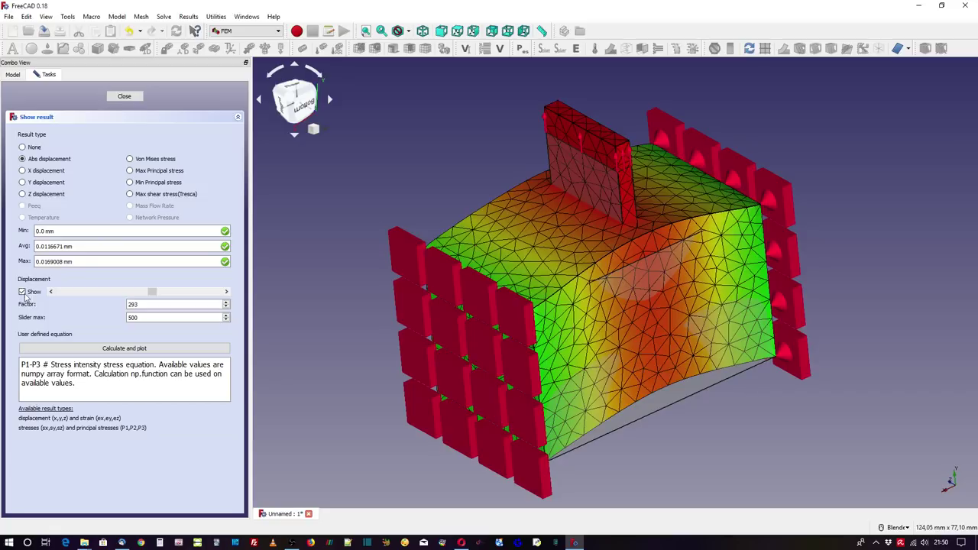
{"action": "left_click", "coordinate": [23, 293]}
{"action": "left_click", "coordinate": [23, 292]}
Set the deformation slider maximum to 100 and the deformation factor to about 88
{"action": "mouse_move", "coordinate": [154, 294]}
{"action": "left_mouse_down"}
{"action": "mouse_move", "coordinate": [80, 294]}
{"action": "mouse_move", "coordinate": [187, 293]}
{"action": "mouse_move", "coordinate": [76, 294]}
{"action": "left_mouse_up"}
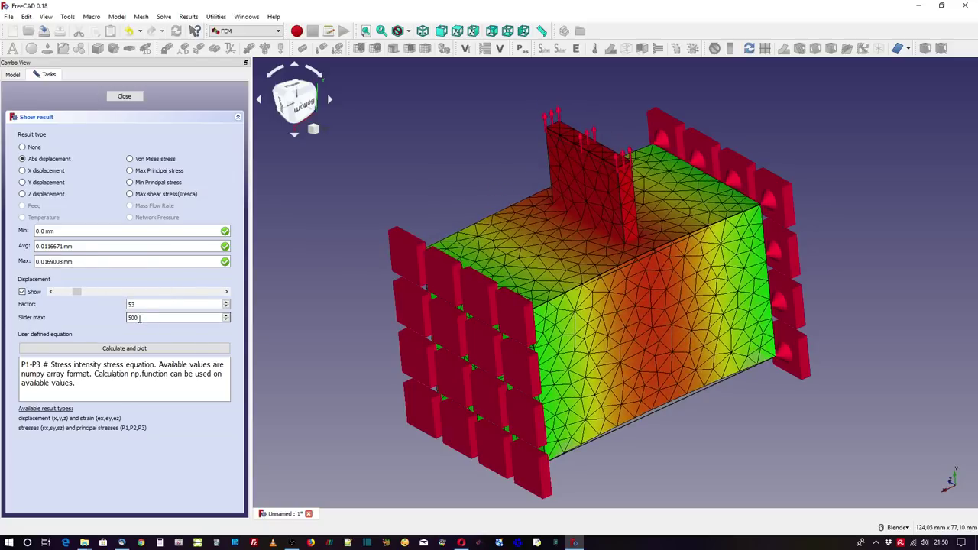
{"action": "left_click_drag", "start_coordinate": [139, 317], "coordinate": [93, 325]}
{"action": "type", "text": "1"}
{"action": "mouse_move", "coordinate": [119, 293]}
{"action": "left_mouse_down"}
{"action": "mouse_move", "coordinate": [100, 296]}
{"action": "mouse_move", "coordinate": [170, 303]}
{"action": "mouse_move", "coordinate": [72, 298]}
{"action": "mouse_move", "coordinate": [121, 302]}
{"action": "mouse_move", "coordinate": [100, 304]}
{"action": "left_mouse_up"}
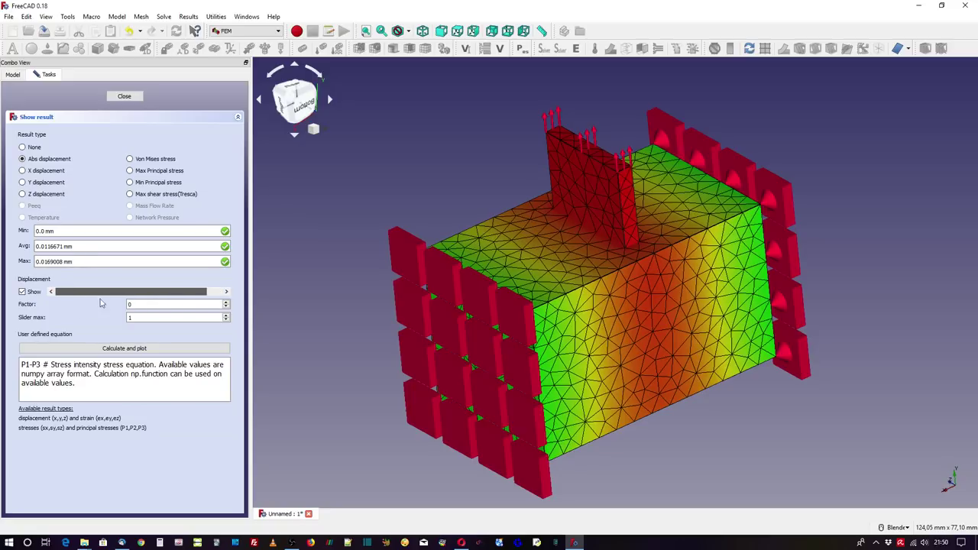
{"action": "left_click", "coordinate": [147, 317]}
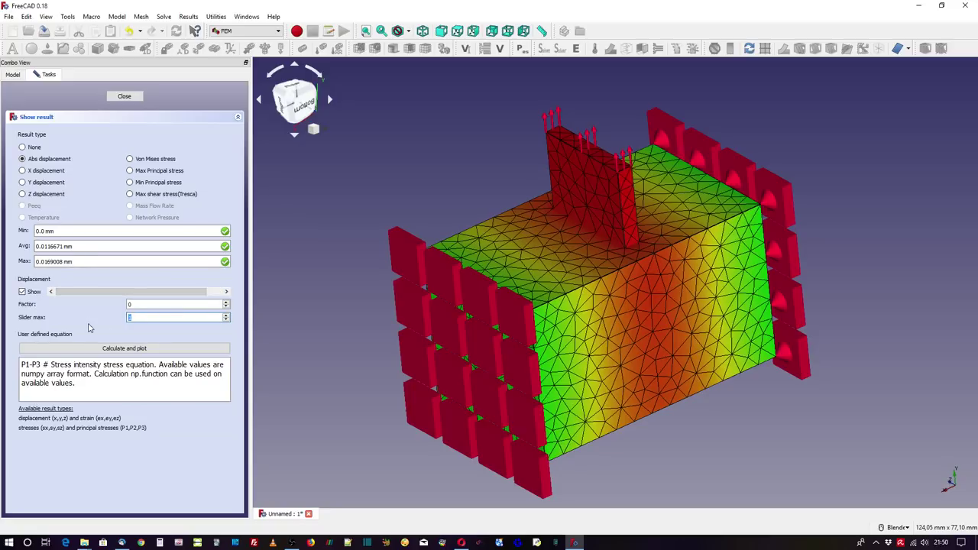
{"action": "key", "text": "BackSpace"}
{"action": "type", "text": "100"}
{"action": "left_click_drag", "start_coordinate": [64, 292], "coordinate": [205, 297]}
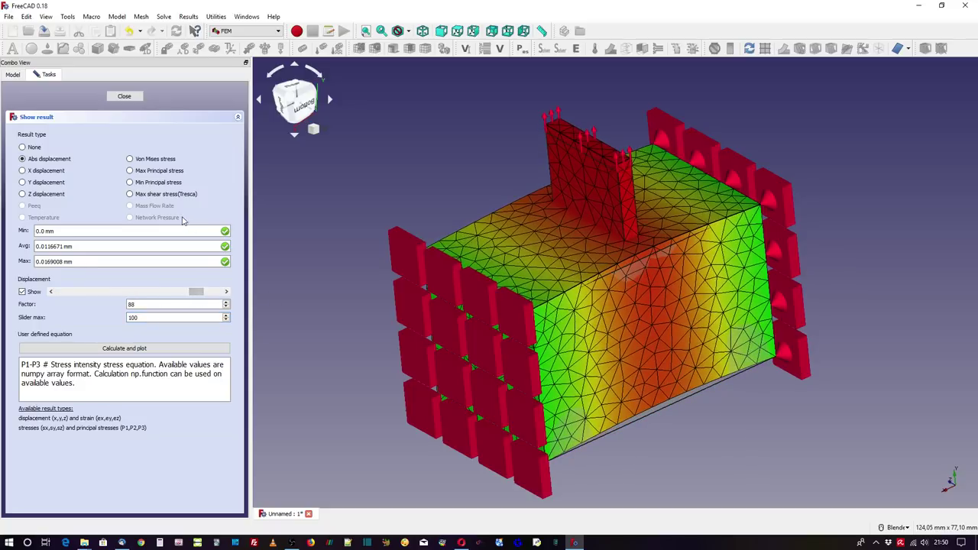
Plot von Mises stress (max 25.0826 MPa), inspect it from several angles, then close the results panel
{"action": "left_click", "coordinate": [130, 159]}
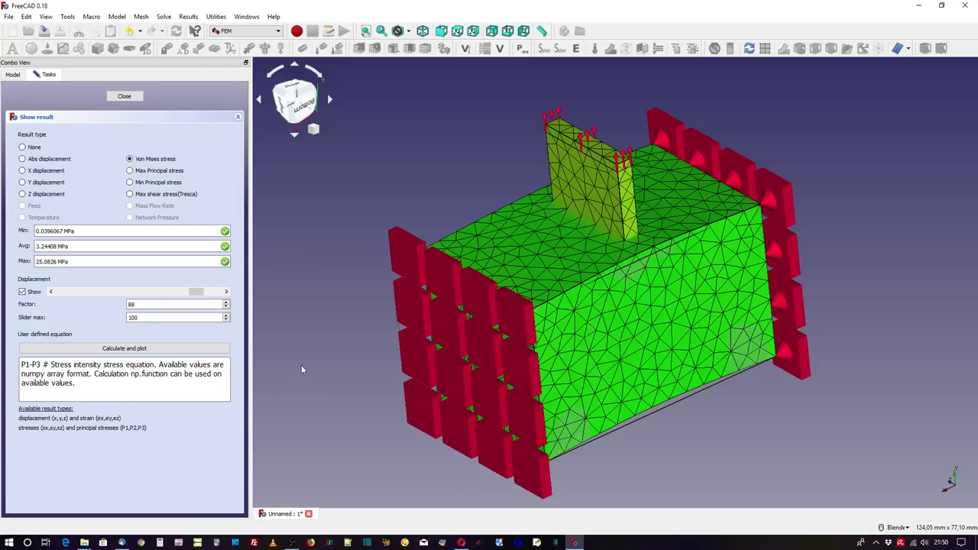
{"action": "mouse_move", "coordinate": [302, 367]}
{"action": "middle_mouse_down"}
{"action": "mouse_move", "coordinate": [477, 287]}
{"action": "mouse_move", "coordinate": [262, 354]}
{"action": "middle_mouse_up"}
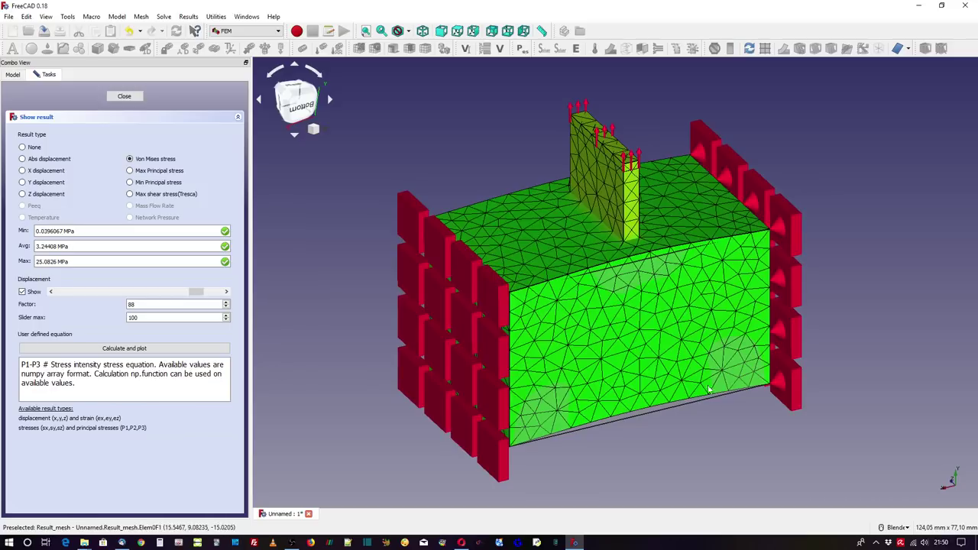
{"action": "mouse_move", "coordinate": [579, 316]}
{"action": "middle_mouse_down"}
{"action": "mouse_move", "coordinate": [650, 288]}
{"action": "mouse_move", "coordinate": [733, 422]}
{"action": "mouse_move", "coordinate": [752, 426]}
{"action": "middle_mouse_up"}
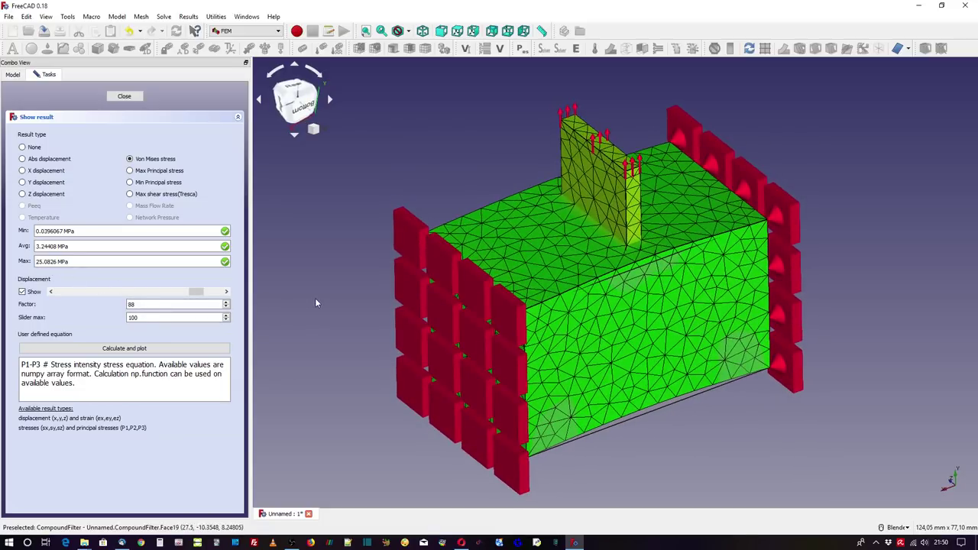
{"action": "middle_click_drag", "start_coordinate": [342, 356], "coordinate": [311, 350]}
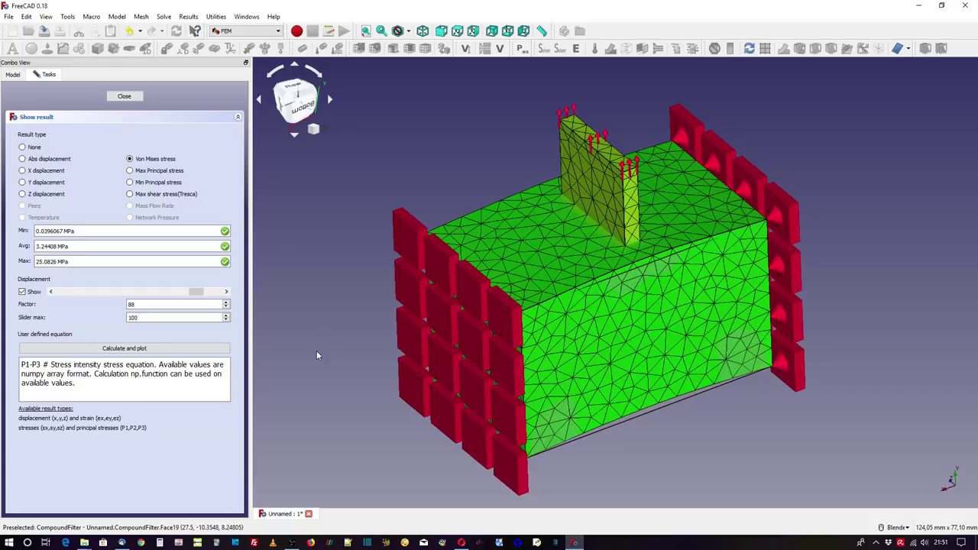
{"action": "left_click", "coordinate": [124, 97]}
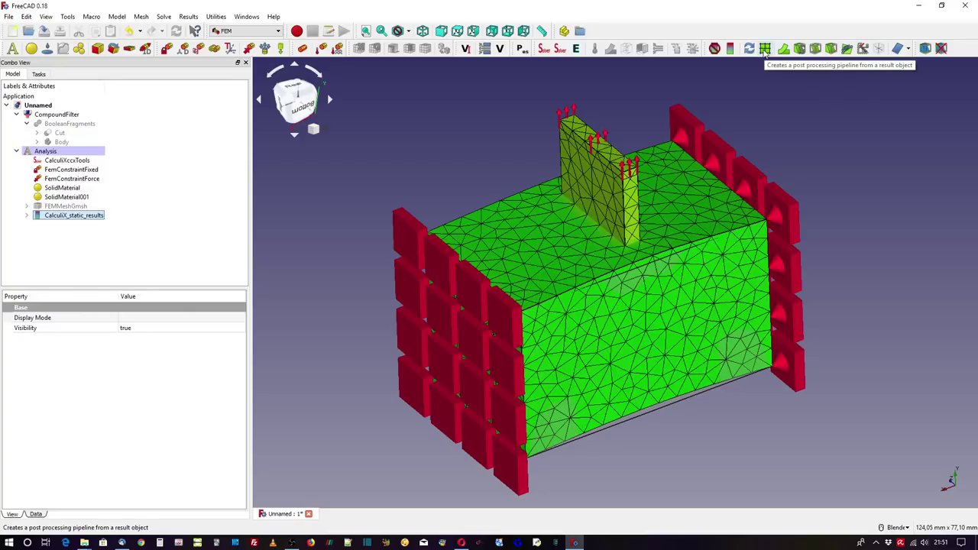
Create a post-processing pipeline from the results and add a plane clip filter to it
{"action": "left_click", "coordinate": [764, 49]}
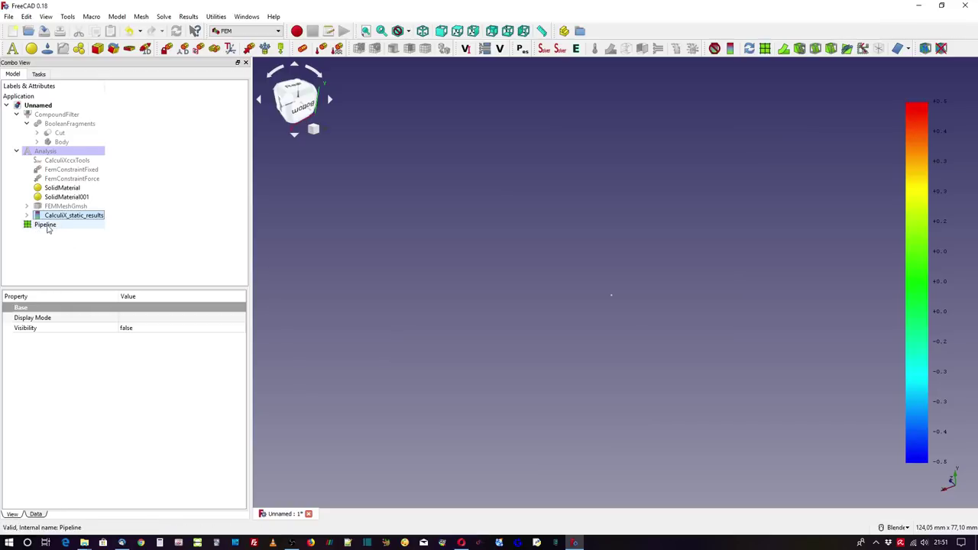
{"action": "left_click", "coordinate": [45, 226]}
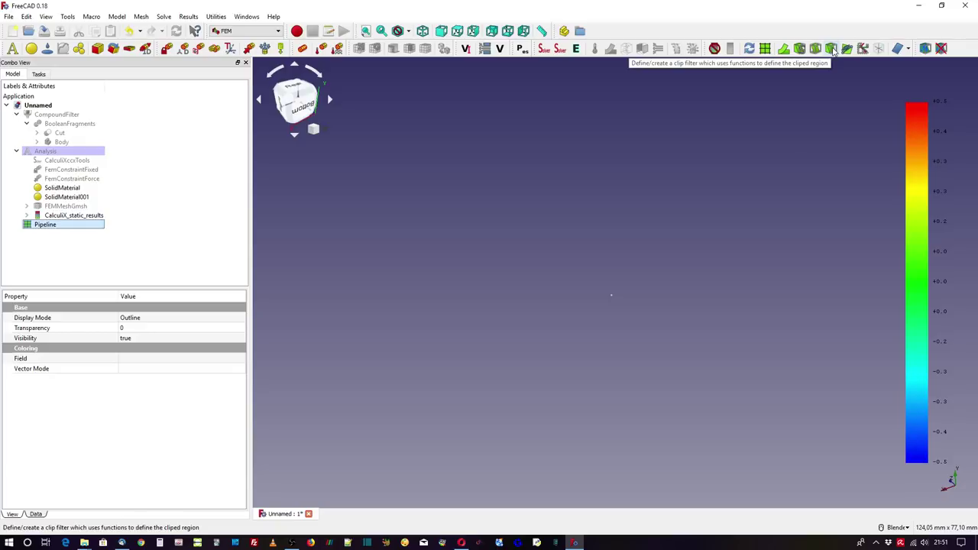
{"action": "left_click", "coordinate": [831, 49]}
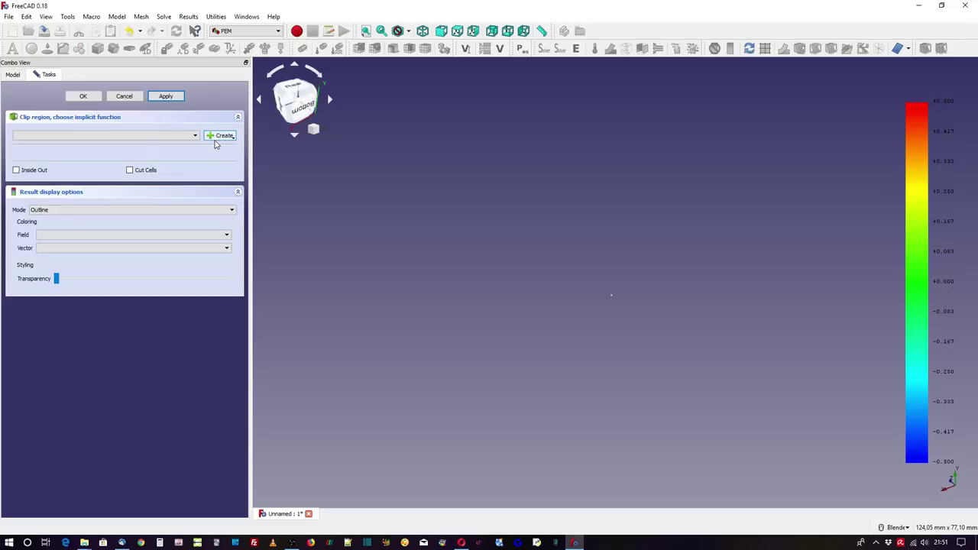
{"action": "left_click", "coordinate": [219, 138]}
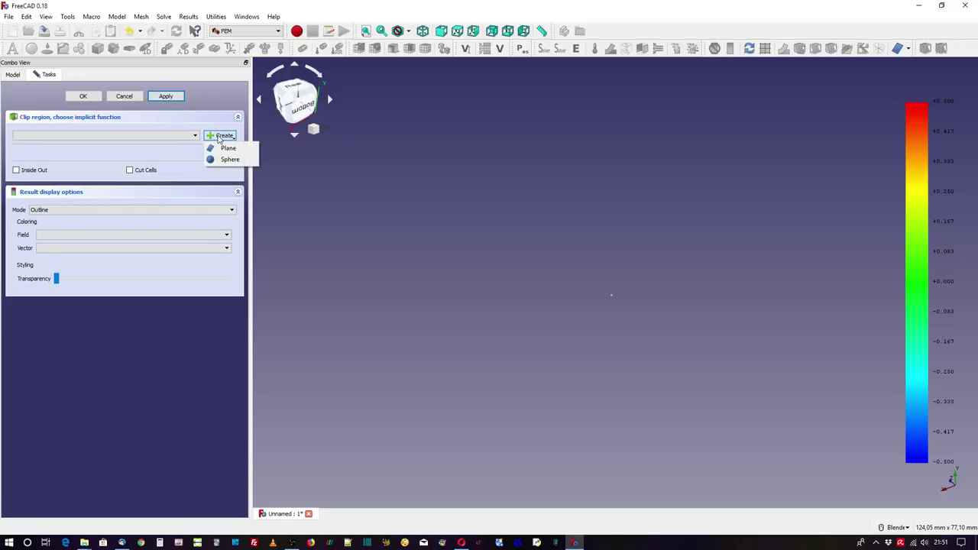
{"action": "left_click", "coordinate": [223, 149]}
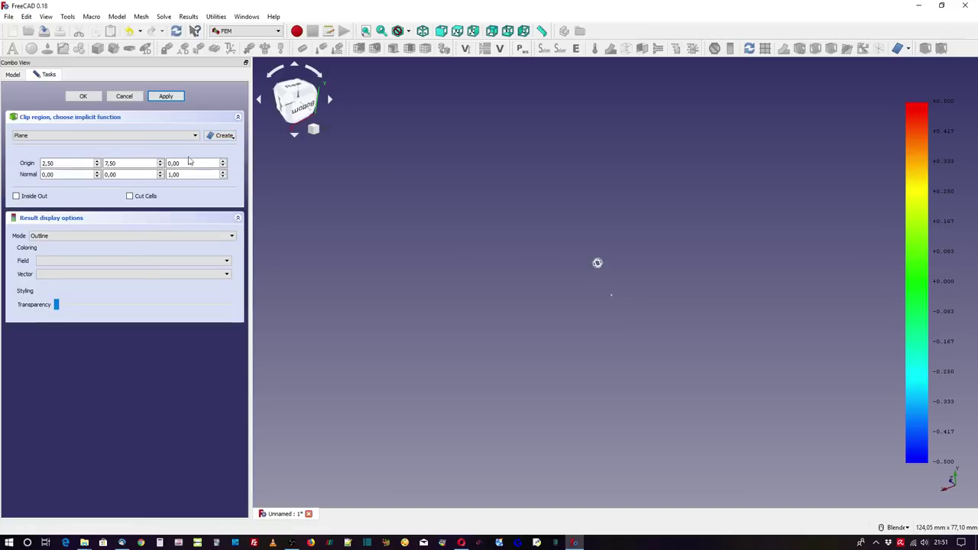
Set the clip plane origin to 0,0,0 and apply the clip
{"action": "left_click_drag", "start_coordinate": [66, 162], "coordinate": [17, 171]}
{"action": "type", "text": "0"}
{"action": "left_click_drag", "start_coordinate": [138, 163], "coordinate": [97, 167]}
{"action": "type", "text": "0"}
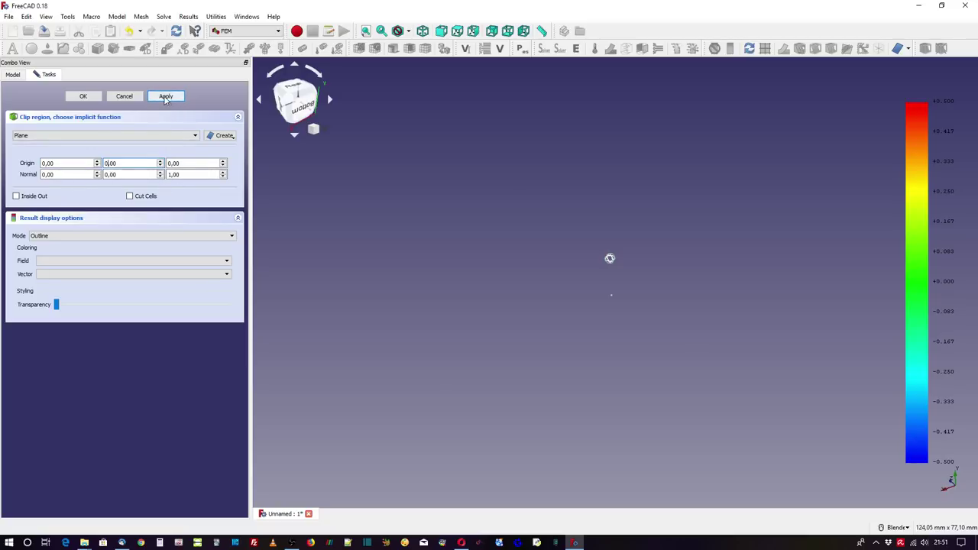
{"action": "left_click", "coordinate": [165, 98]}
Display the clipped result as Surface with Edges coloured by Von Mises stress
{"action": "left_click", "coordinate": [61, 237]}
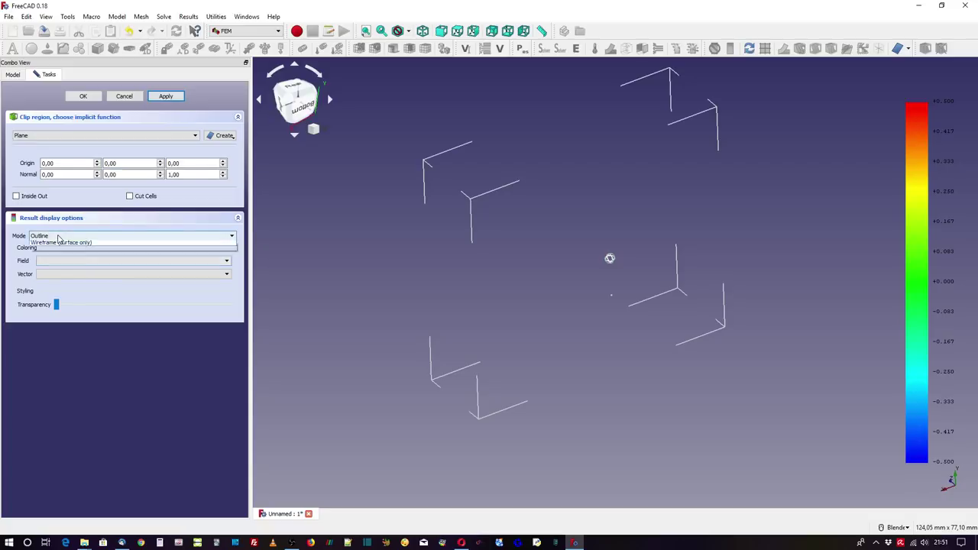
{"action": "left_click", "coordinate": [65, 265]}
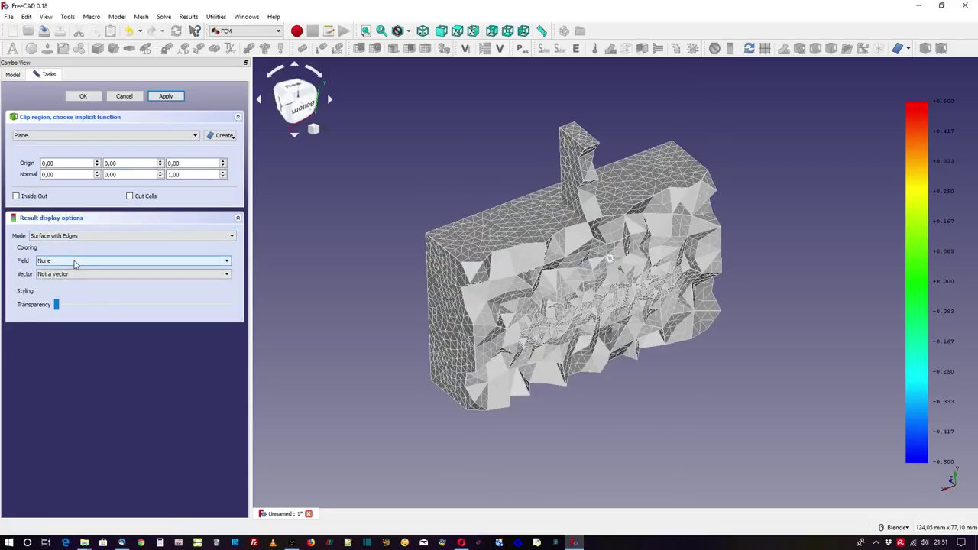
{"action": "left_click", "coordinate": [75, 264]}
{"action": "left_click", "coordinate": [82, 320]}
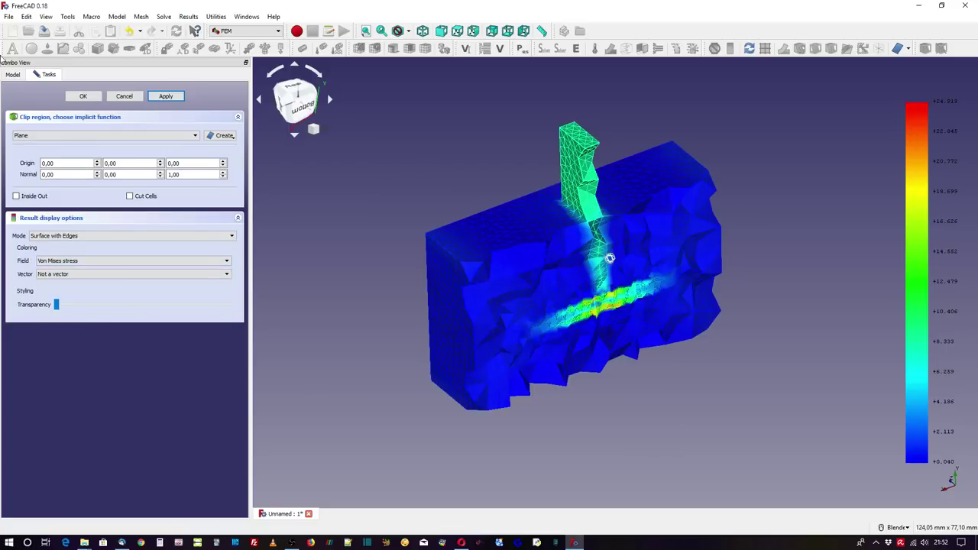
{"action": "left_click", "coordinate": [13, 74]}
Make the CompoundFilter geometry visible around the clipped result
{"action": "left_click", "coordinate": [68, 119]}
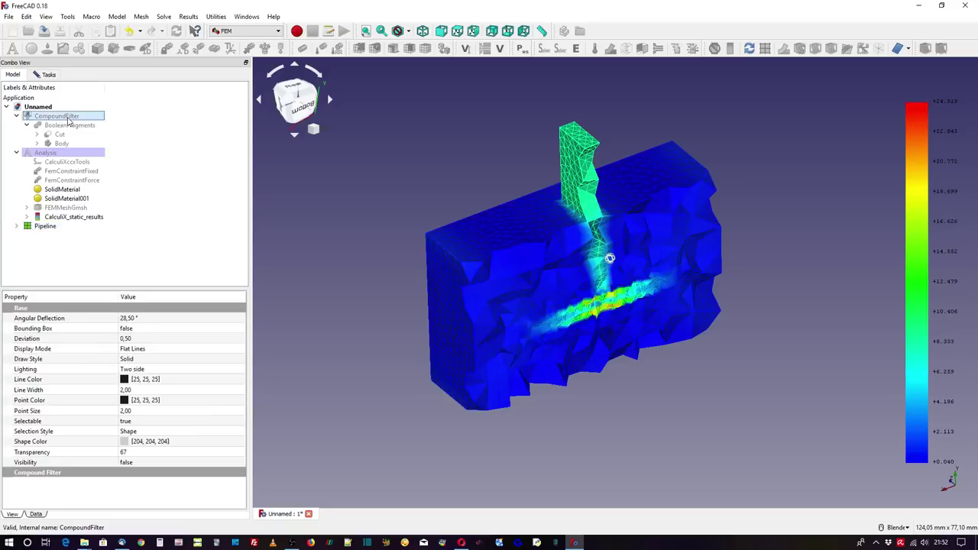
{"action": "key", "text": "space"}
{"action": "middle_click_drag", "start_coordinate": [739, 421], "coordinate": [628, 427]}
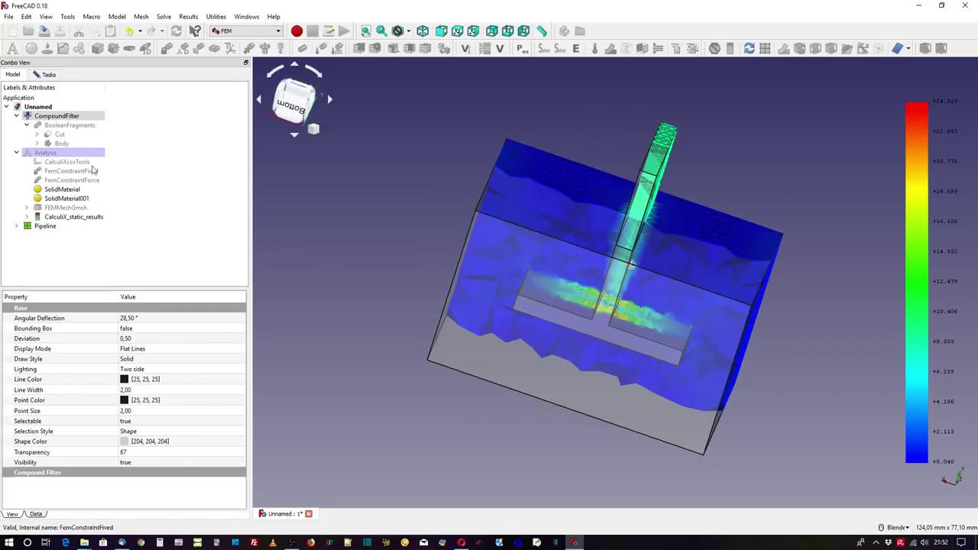
{"action": "left_click", "coordinate": [38, 107]}
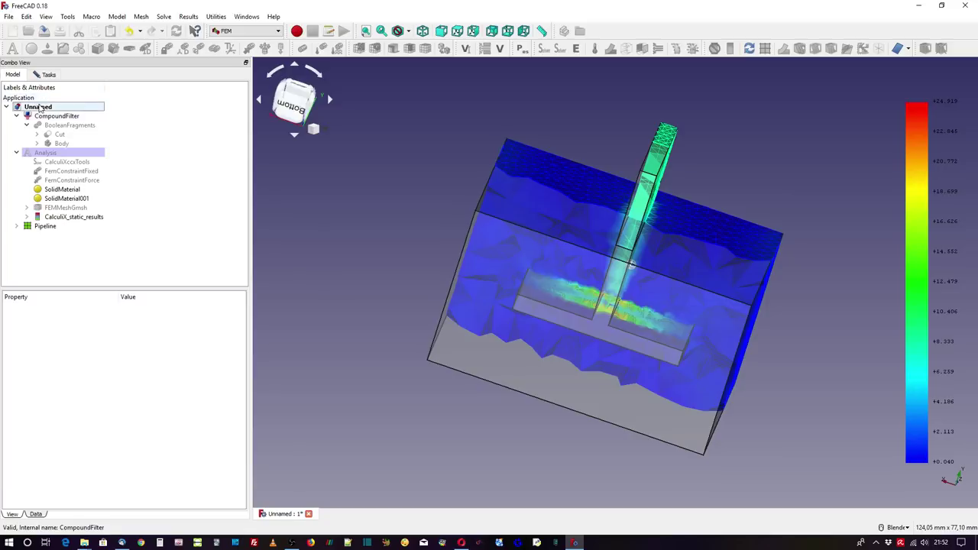
Set the CompoundFilter's Selectable property to false and reopen the clip filter's settings
{"action": "left_click", "coordinate": [56, 116]}
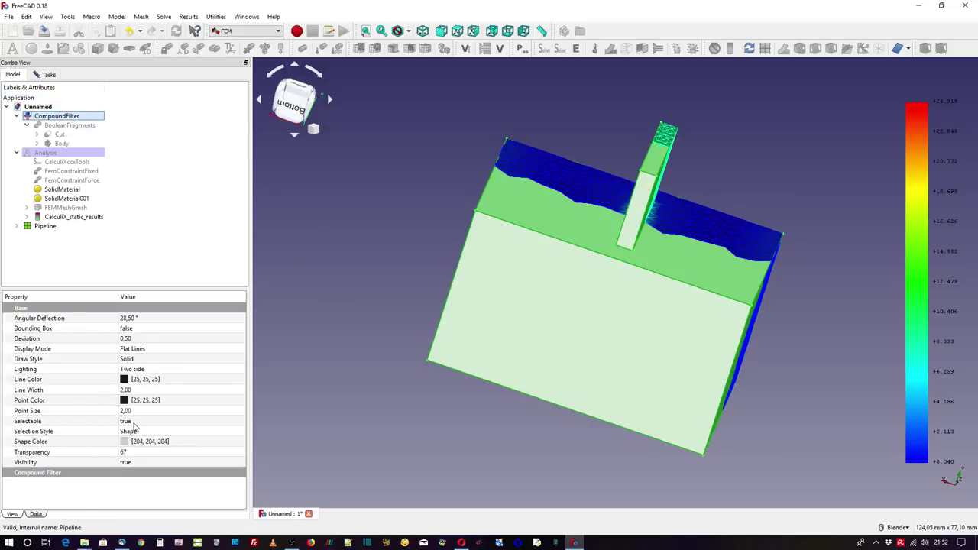
{"action": "left_click", "coordinate": [134, 423]}
{"action": "left_click", "coordinate": [134, 423]}
{"action": "left_click", "coordinate": [126, 437]}
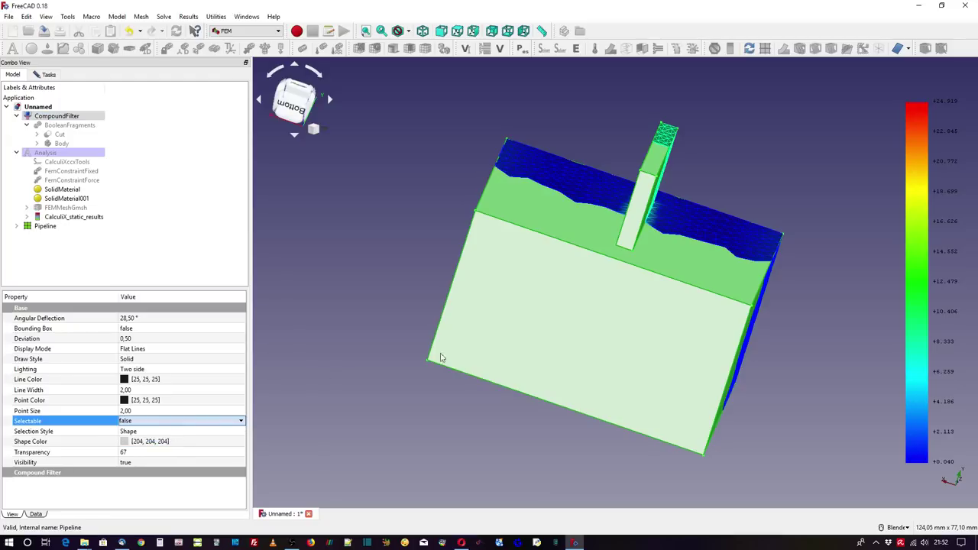
{"action": "left_click", "coordinate": [392, 345]}
{"action": "middle_click_drag", "start_coordinate": [675, 325], "coordinate": [619, 319]}
{"action": "double_click", "coordinate": [619, 319]}
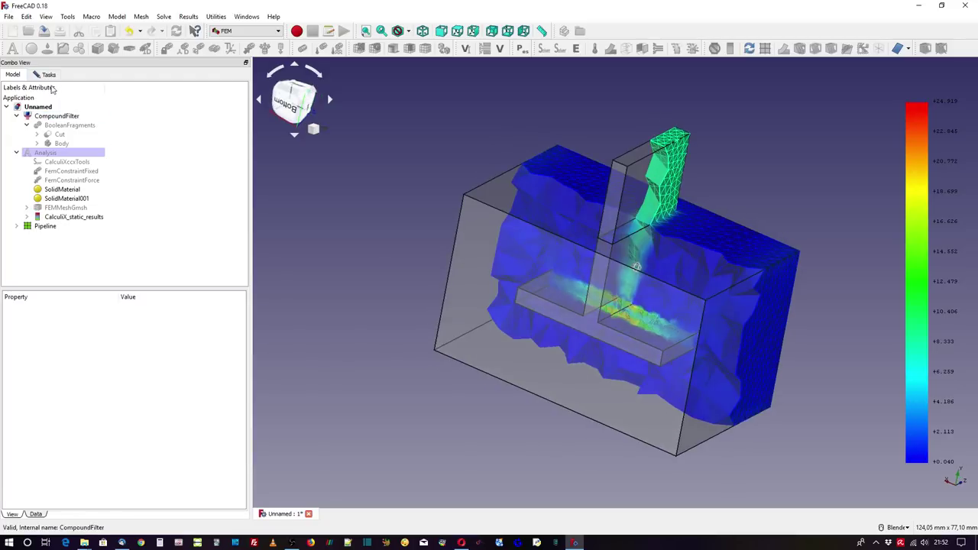
{"action": "middle_click_drag", "start_coordinate": [676, 367], "coordinate": [654, 338]}
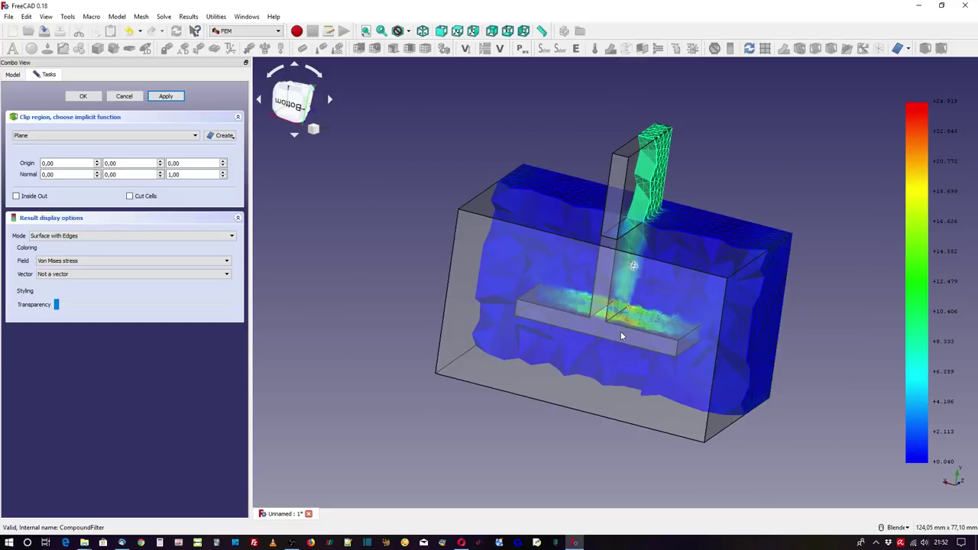
Enable Cut Cells on the plane clip and apply it
{"action": "scroll", "coordinate": [620, 336], "scroll_direction": "up", "scroll_amount": 3}
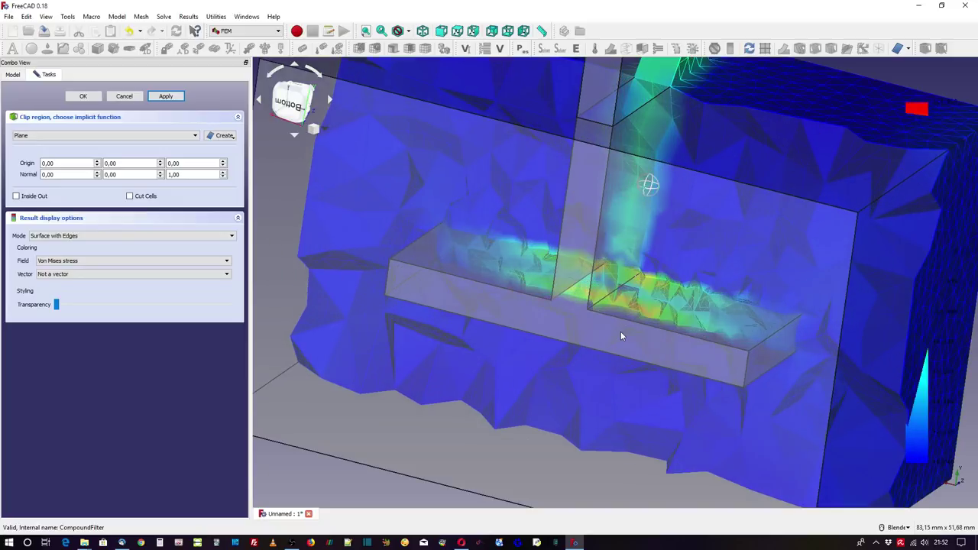
{"action": "left_click", "coordinate": [175, 97]}
{"action": "scroll", "coordinate": [655, 314], "scroll_direction": "down", "scroll_amount": 5}
Orbit and zoom to inspect the sliced von Mises stress section inside the transparent outline
{"action": "mouse_move", "coordinate": [650, 324]}
{"action": "middle_mouse_down"}
{"action": "mouse_move", "coordinate": [616, 323]}
{"action": "mouse_move", "coordinate": [628, 343]}
{"action": "middle_mouse_up"}
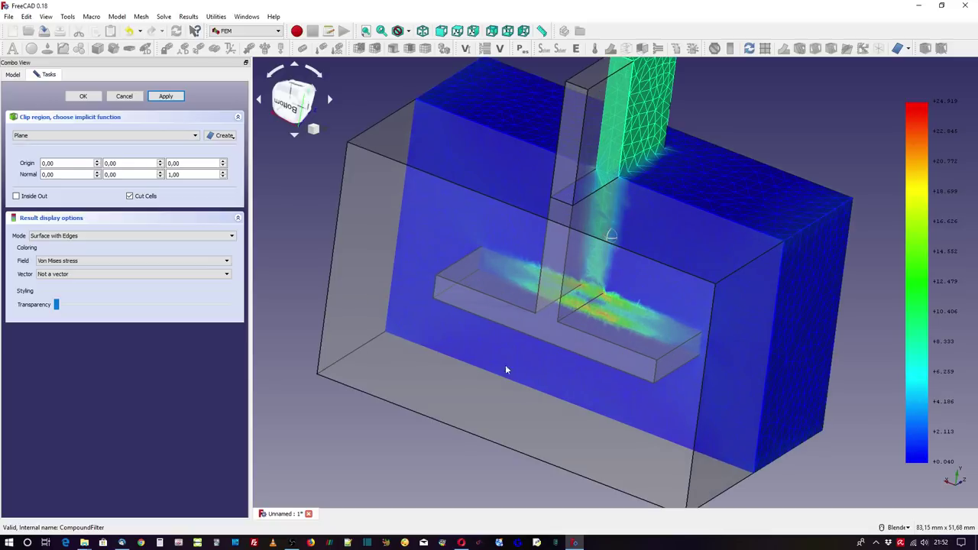
{"action": "mouse_move", "coordinate": [466, 379]}
{"action": "middle_mouse_down"}
{"action": "mouse_move", "coordinate": [581, 380]}
{"action": "mouse_move", "coordinate": [518, 395]}
{"action": "middle_mouse_up"}
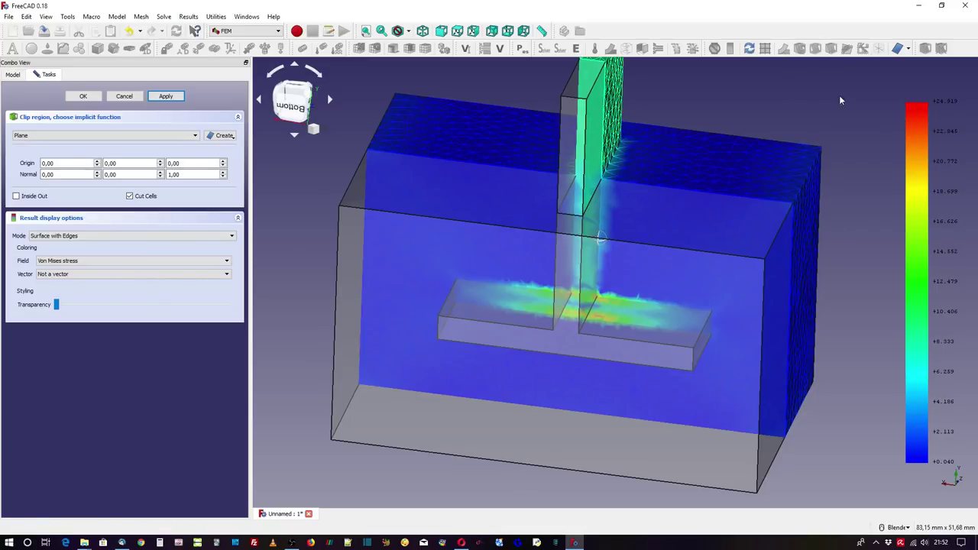
{"action": "scroll", "coordinate": [672, 355], "scroll_direction": "down", "scroll_amount": 1}
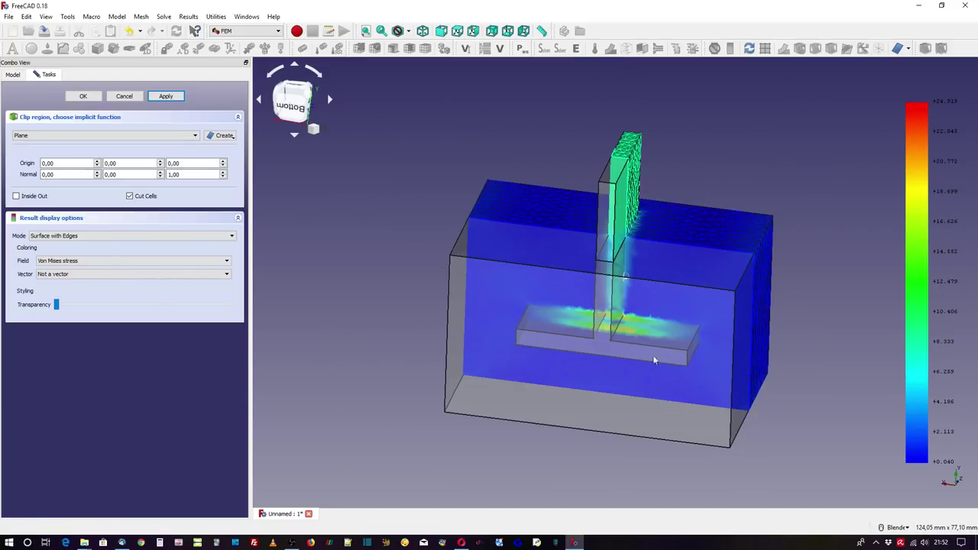
{"action": "scroll", "coordinate": [654, 341], "scroll_direction": "down", "scroll_amount": 1}
{"action": "mouse_move", "coordinate": [652, 339]}
{"action": "middle_mouse_down"}
{"action": "mouse_move", "coordinate": [591, 341]}
{"action": "mouse_move", "coordinate": [633, 338]}
{"action": "mouse_move", "coordinate": [604, 349]}
{"action": "middle_mouse_up"}
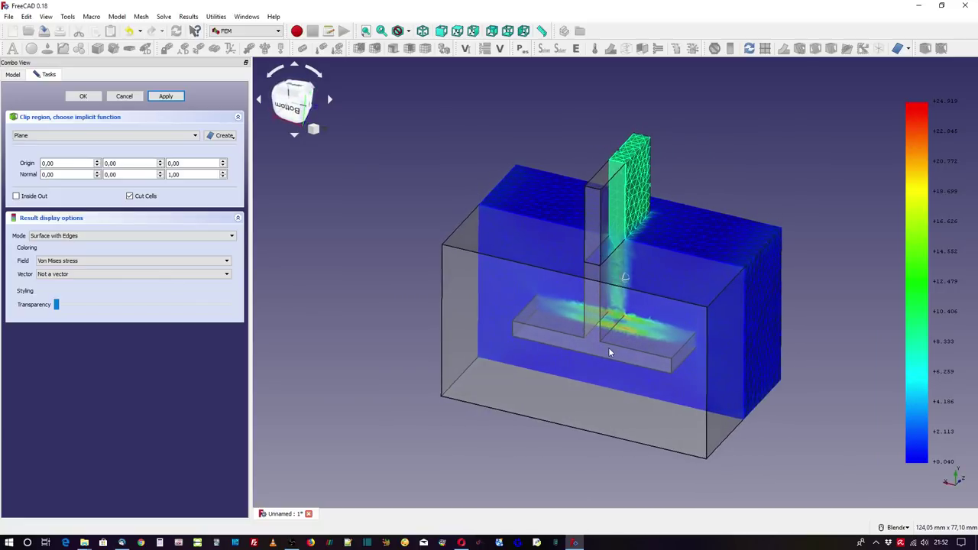
{"action": "middle_click_drag", "start_coordinate": [721, 367], "coordinate": [726, 348]}
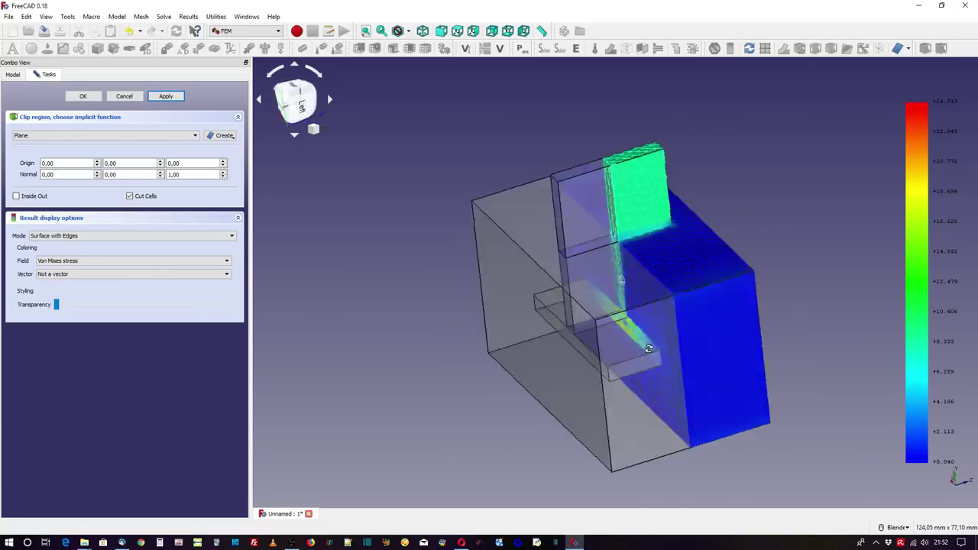
{"action": "mouse_move", "coordinate": [734, 382]}
{"action": "middle_mouse_down"}
{"action": "mouse_move", "coordinate": [670, 372]}
{"action": "mouse_move", "coordinate": [691, 365]}
{"action": "mouse_move", "coordinate": [716, 389]}
{"action": "mouse_move", "coordinate": [695, 366]}
{"action": "mouse_move", "coordinate": [698, 374]}
{"action": "middle_mouse_up"}
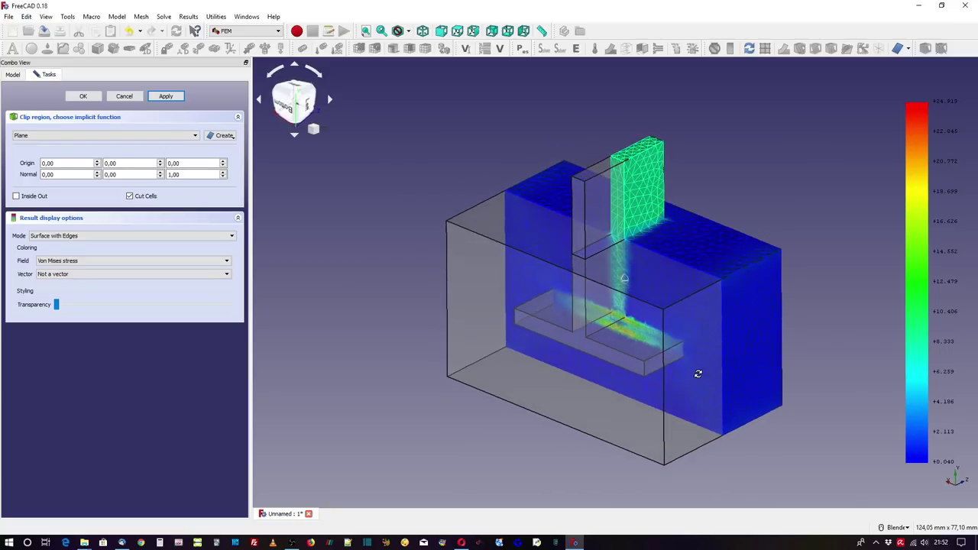